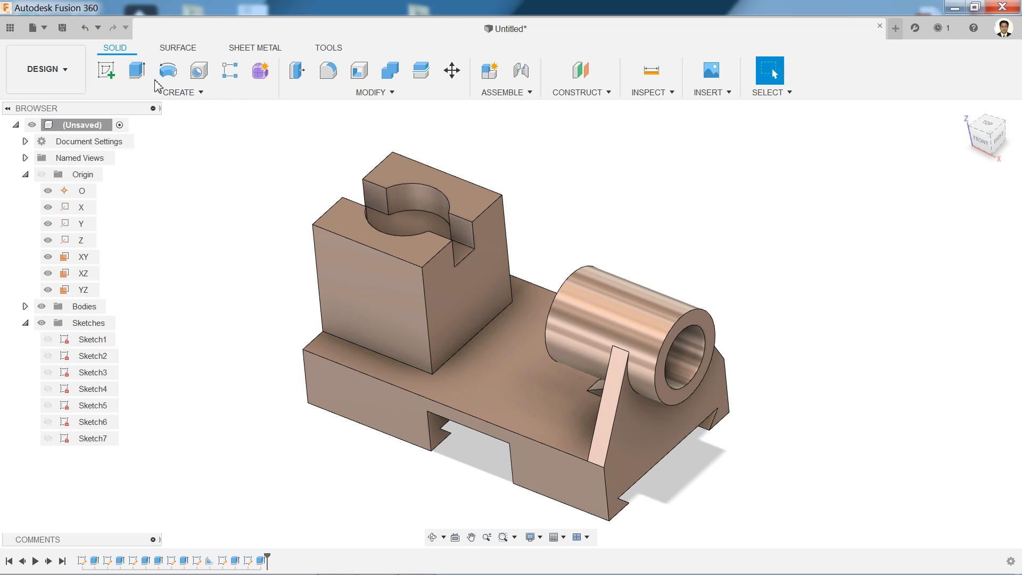
pyautogui.click(181, 92)
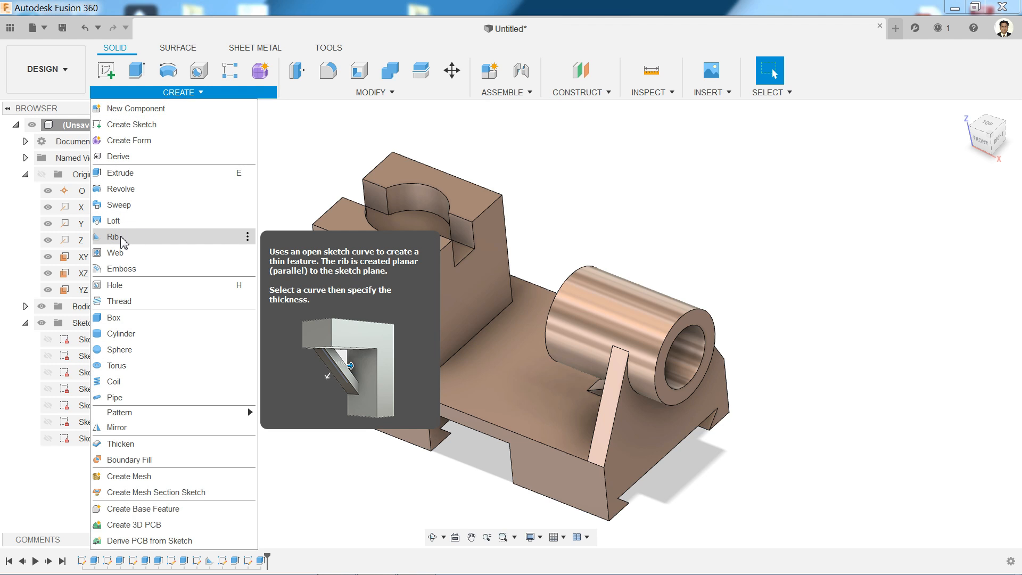
pyautogui.click(293, 161)
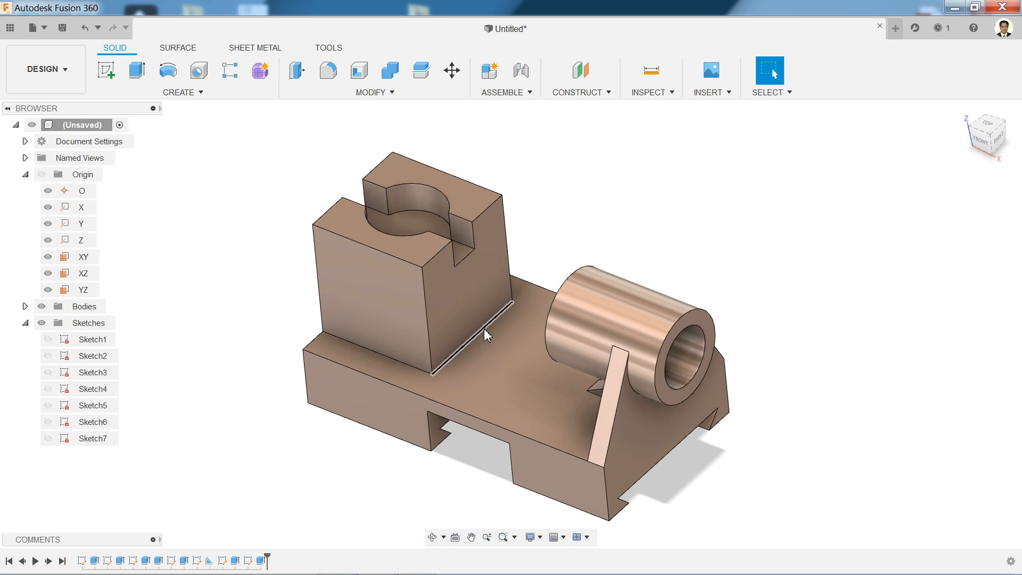
# Switch to Windows Photo Viewer to examine the Exercise 12 drawing's dimensions, and return to the empty Fusion 360 design
pyautogui.hotkey('alt', 'Tab')
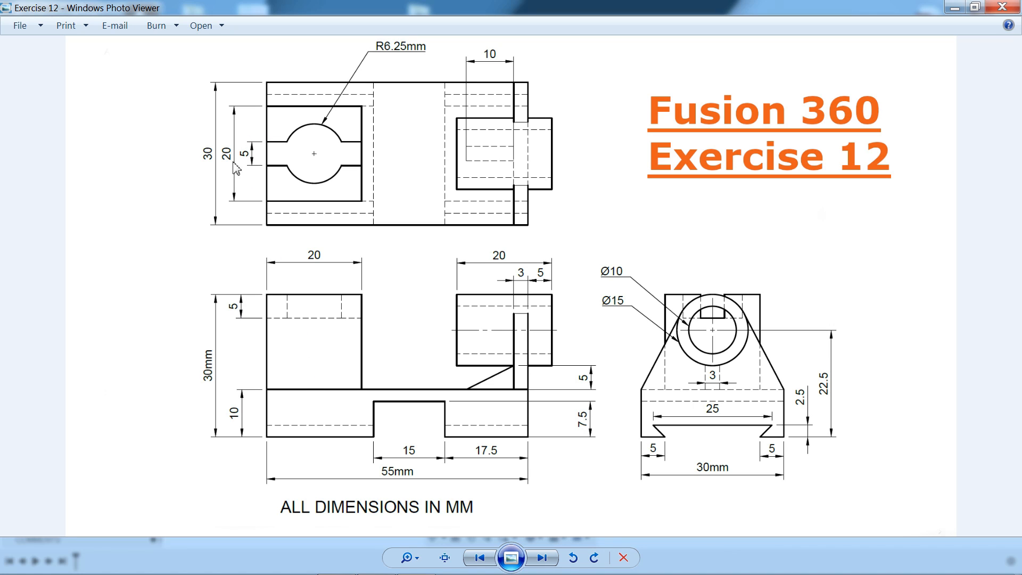
pyautogui.hotkey('alt', 'Tab')
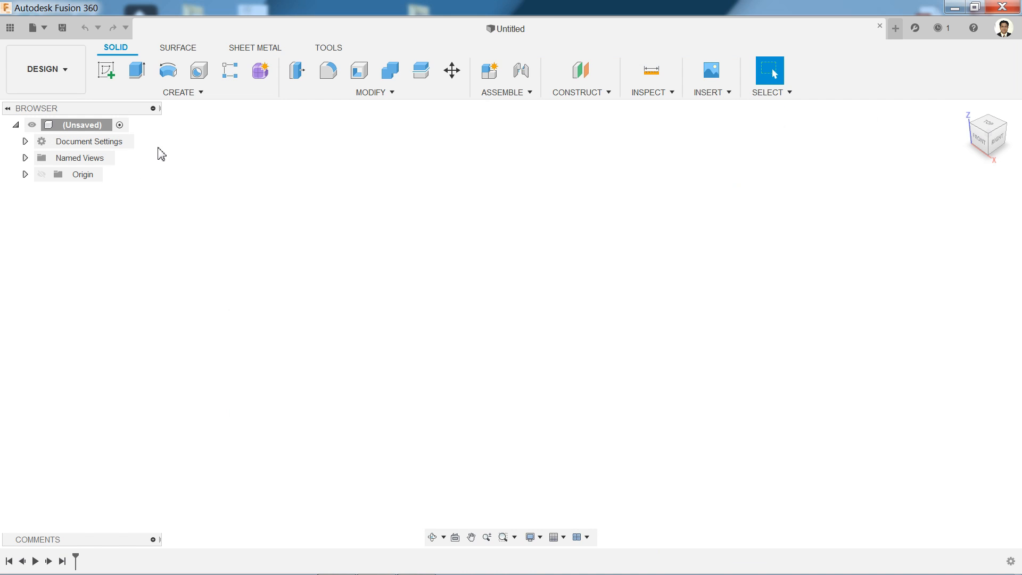
# Sketch a center rectangle on the horizontal origin plane, centred on the origin, 30 mm high and about 138 mm wide
pyautogui.click(108, 74)
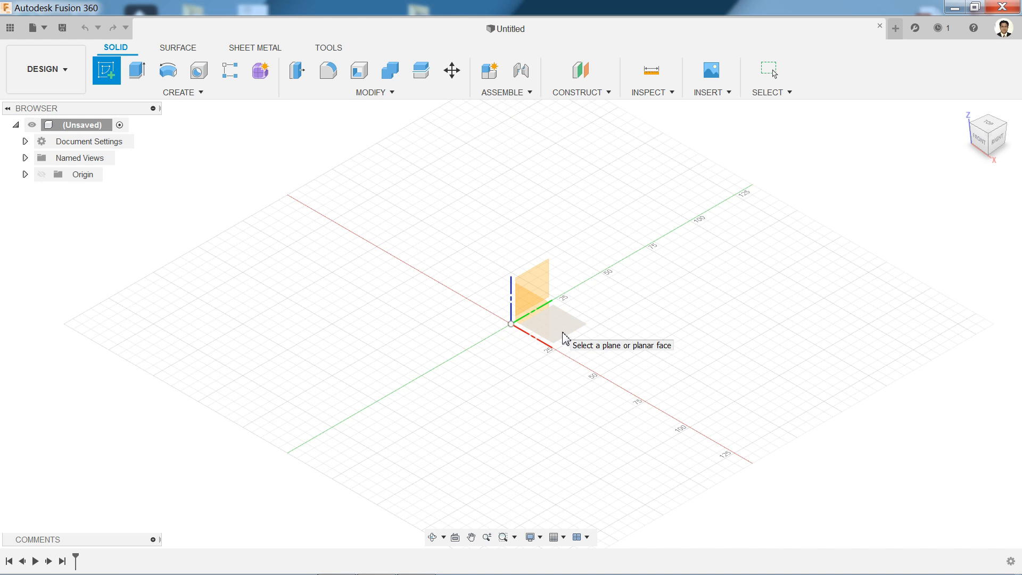
pyautogui.click(567, 334)
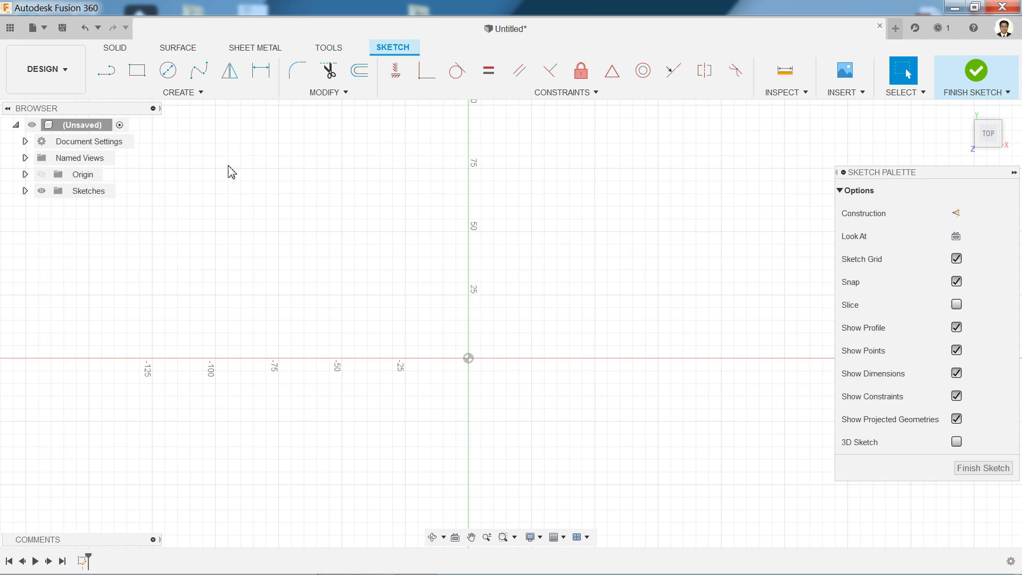
pyautogui.click(161, 95)
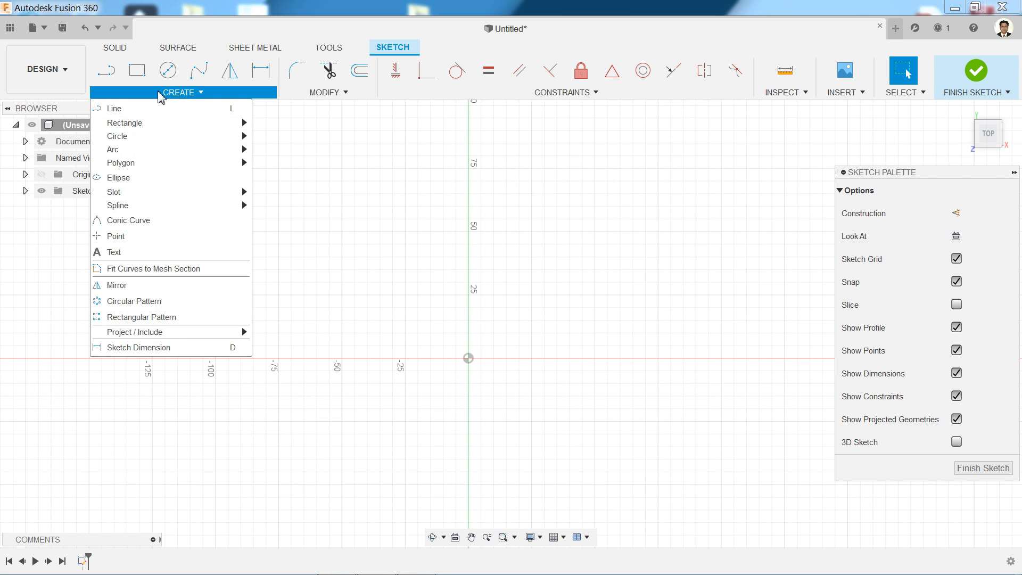
pyautogui.moveTo(175, 141)
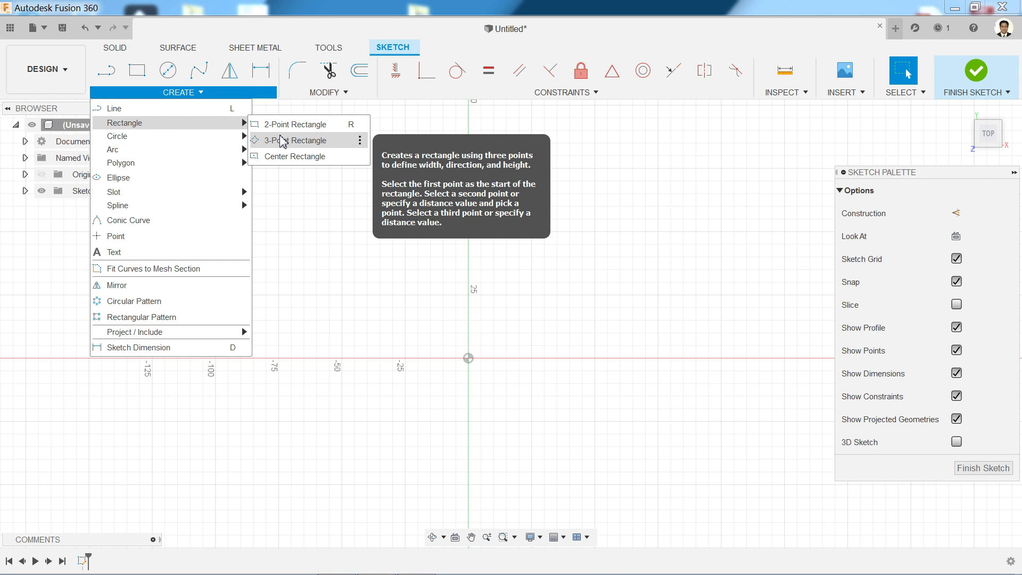
pyautogui.click(284, 157)
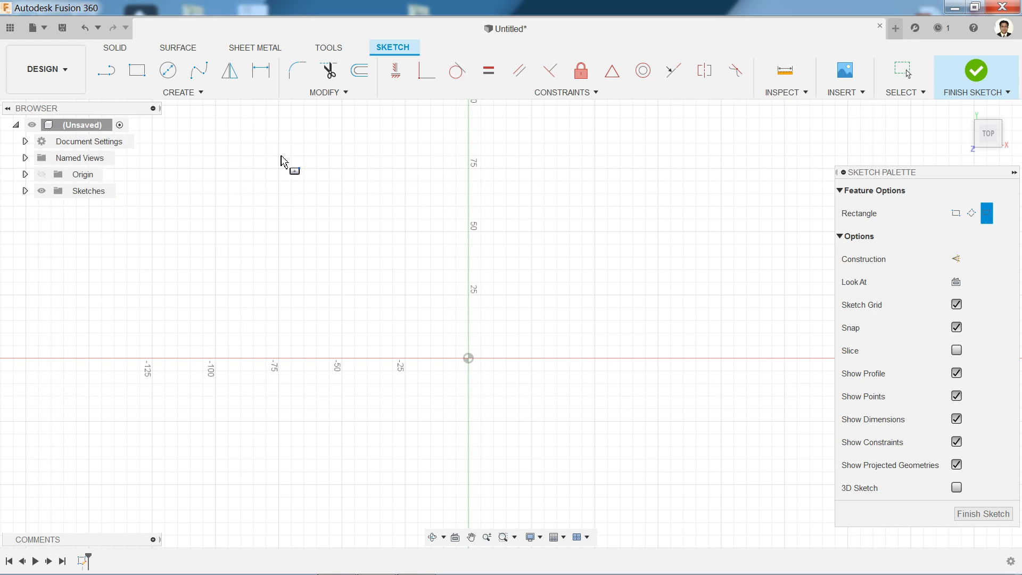
pyautogui.click(469, 360)
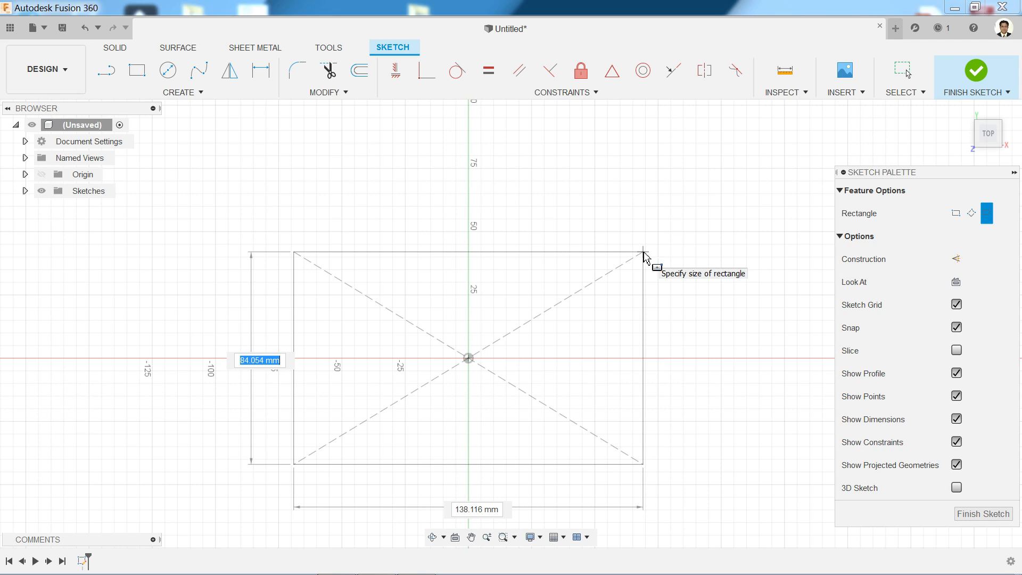
pyautogui.write('30')
pyautogui.press('Tab')
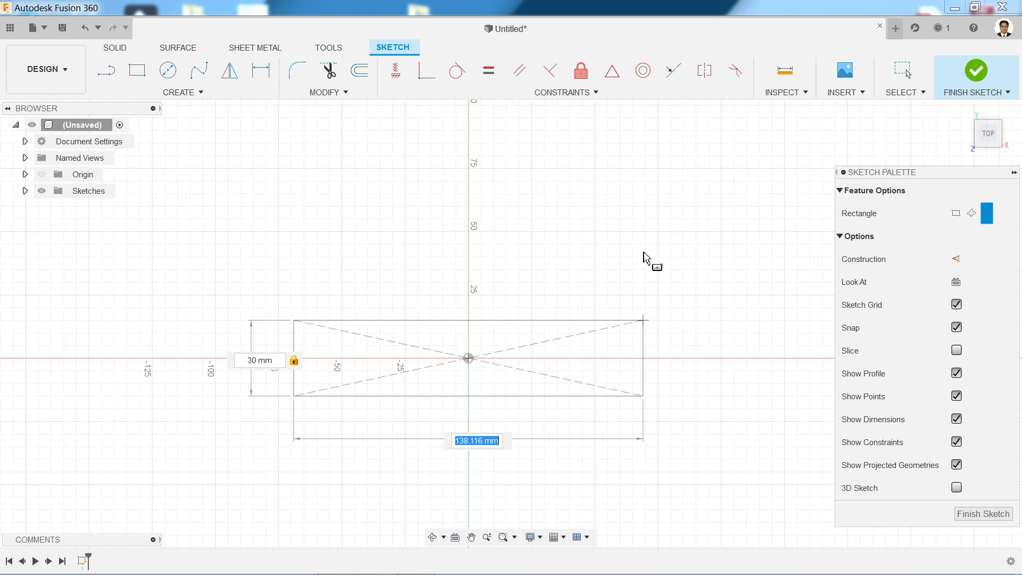
pyautogui.write('55')
pyautogui.press('Tab')
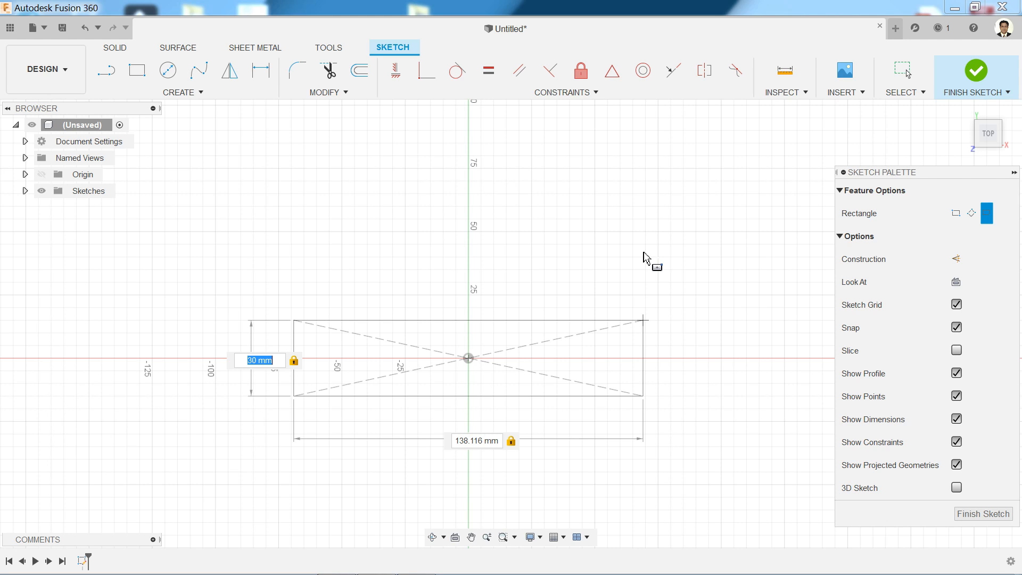
pyautogui.press('Escape')
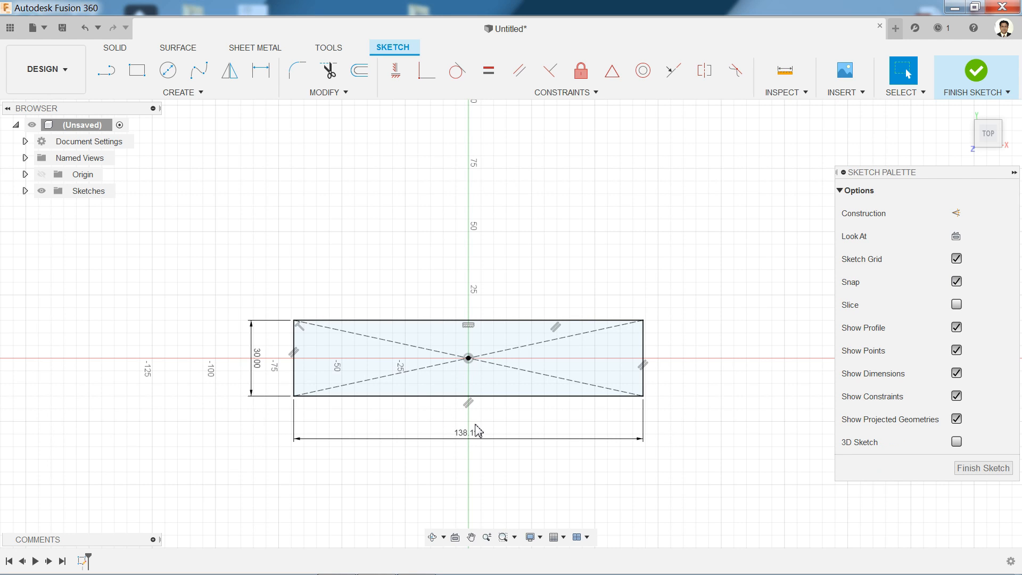
# Set the rectangle's width to 55 mm, finish the sketch and return to the home view
pyautogui.scroll(1, 475, 430)
pyautogui.scroll(1, 470, 429)
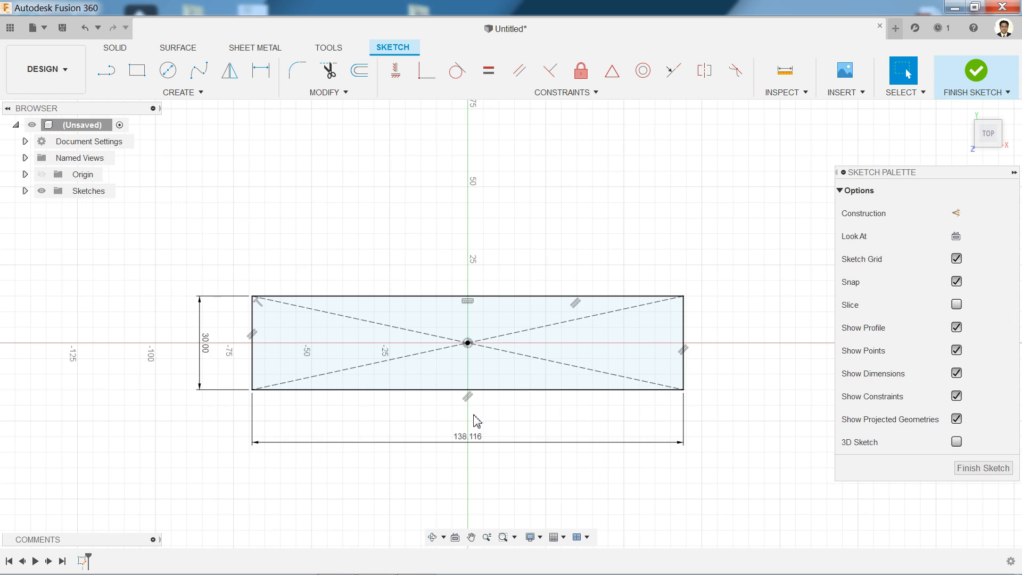
pyautogui.doubleClick(466, 442)
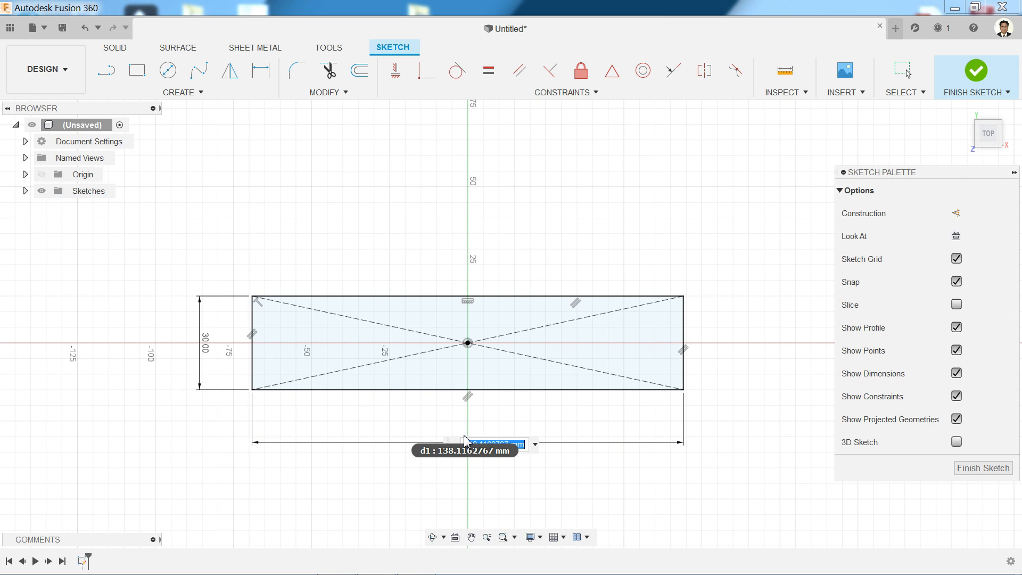
pyautogui.write('55')
pyautogui.press('Return')
pyautogui.click(487, 393)
pyautogui.scroll(5, 482, 376)
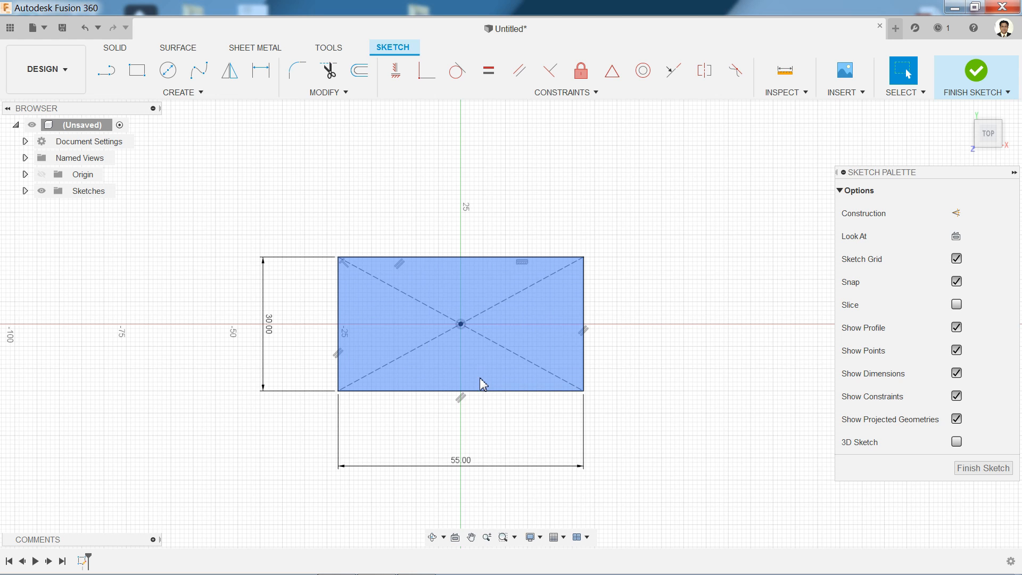
pyautogui.scroll(1, 477, 362)
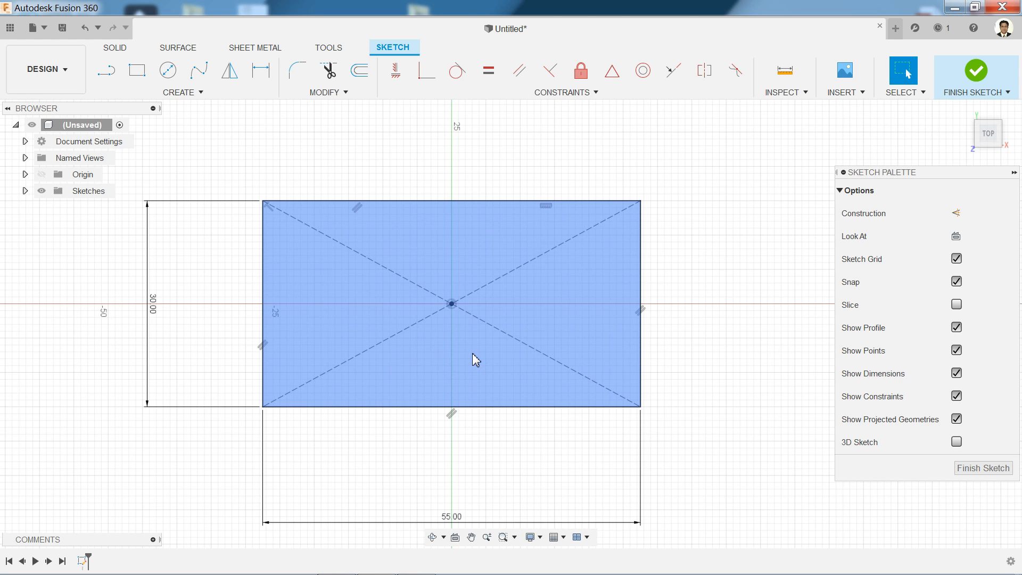
pyautogui.click(472, 355)
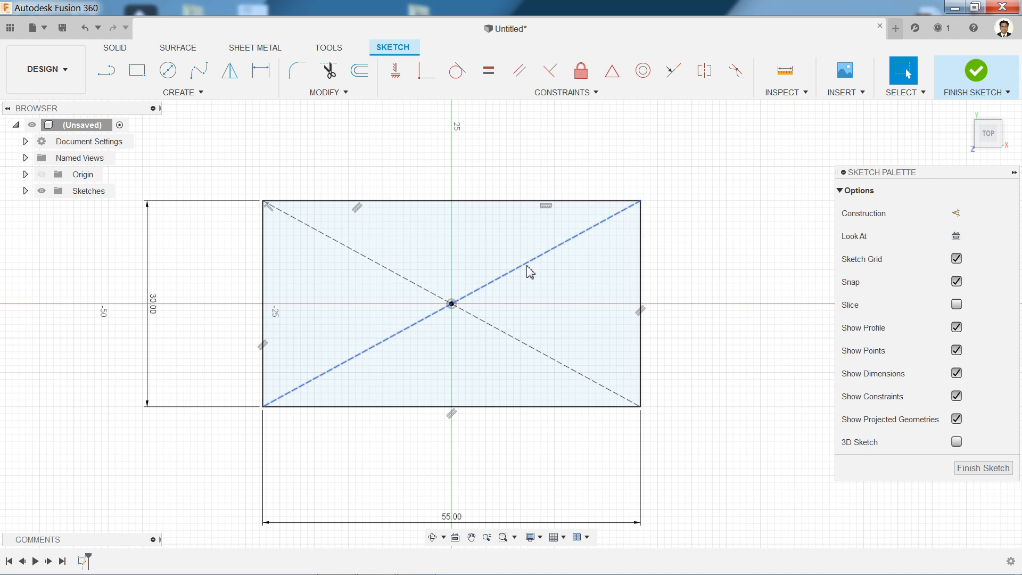
pyautogui.click(976, 71)
pyautogui.click(965, 109)
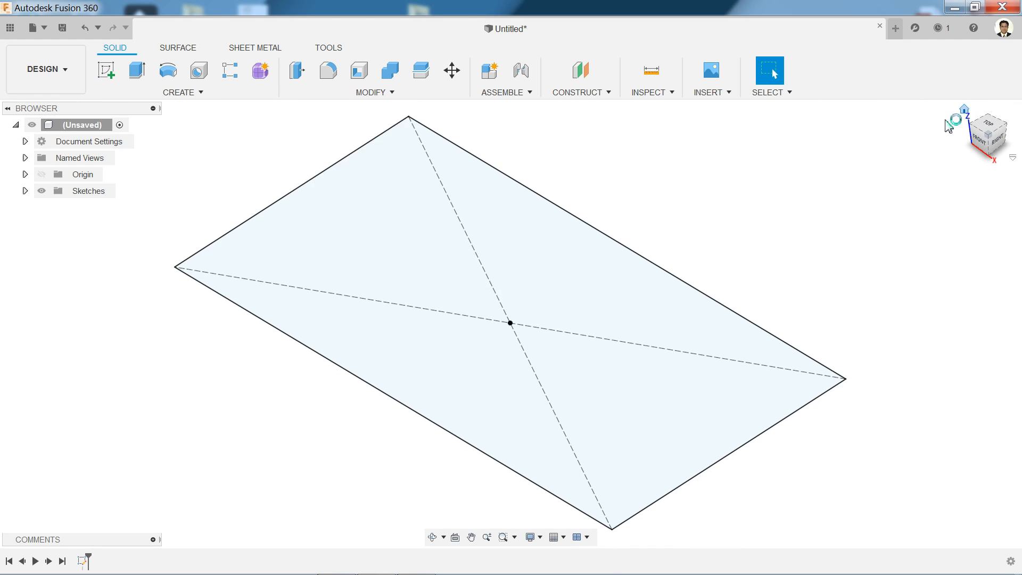
# Extrude the rectangle profile upward 10 mm to one side as a new body
pyautogui.click(141, 82)
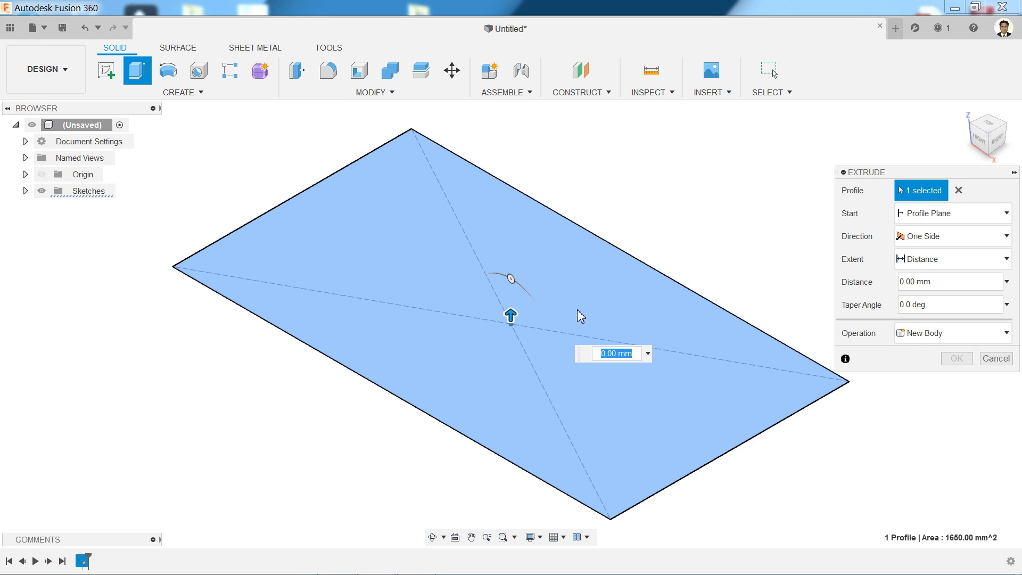
pyautogui.click(911, 237)
pyautogui.click(909, 243)
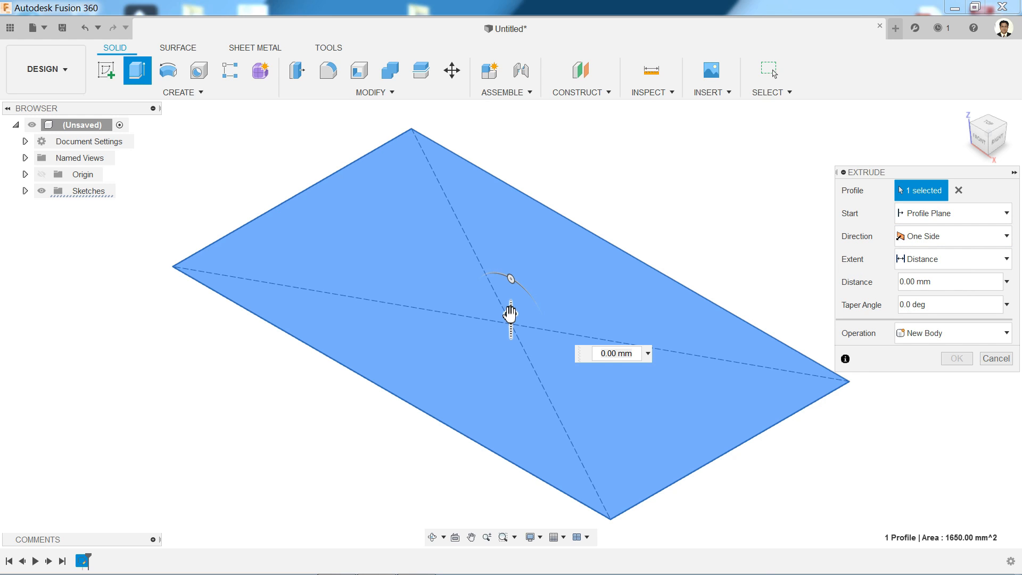
pyautogui.moveTo(523, 233); pyautogui.dragTo(522, 275)
pyautogui.click(931, 281)
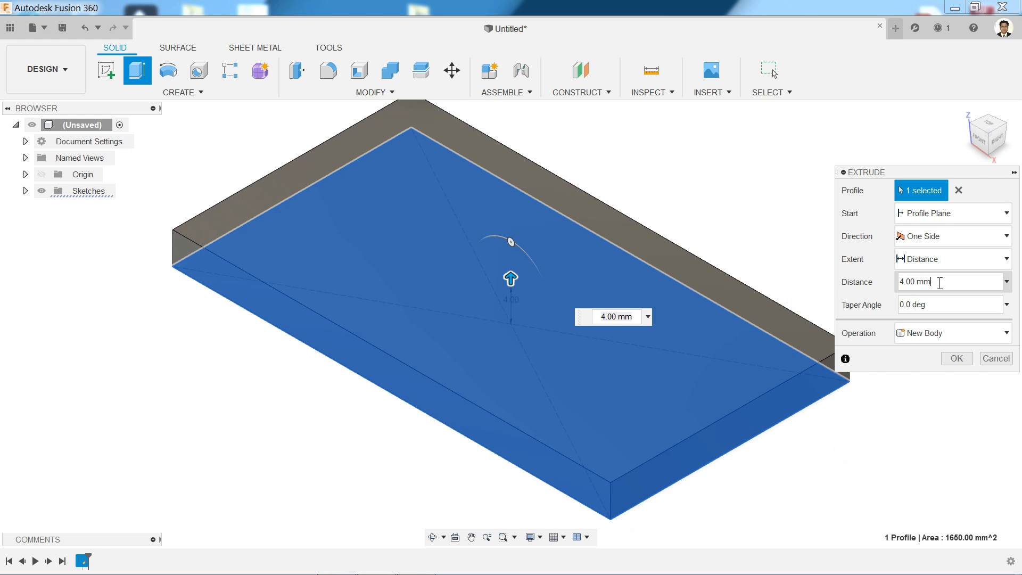
pyautogui.doubleClick(939, 283)
pyautogui.write('10')
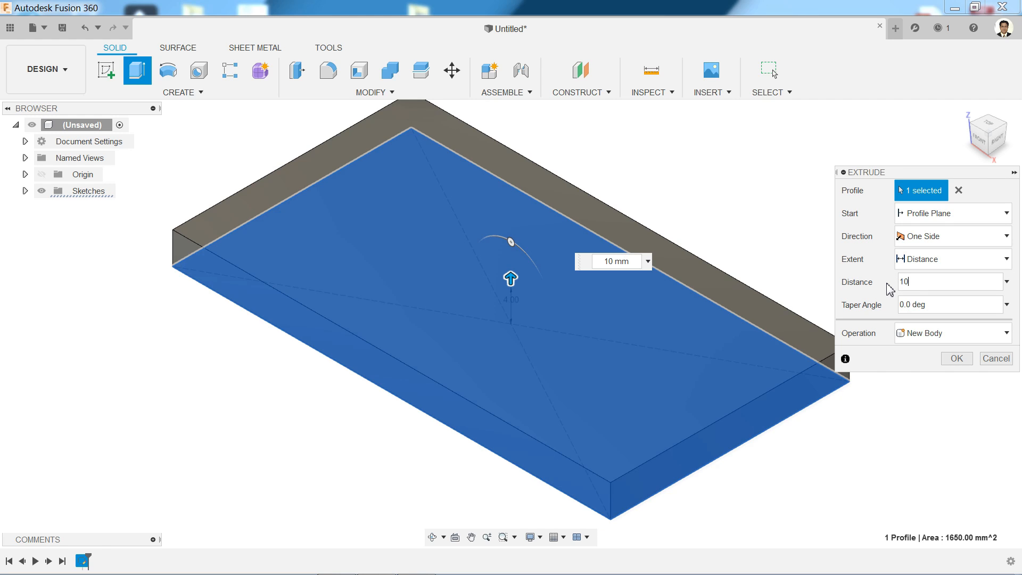
pyautogui.click(923, 341)
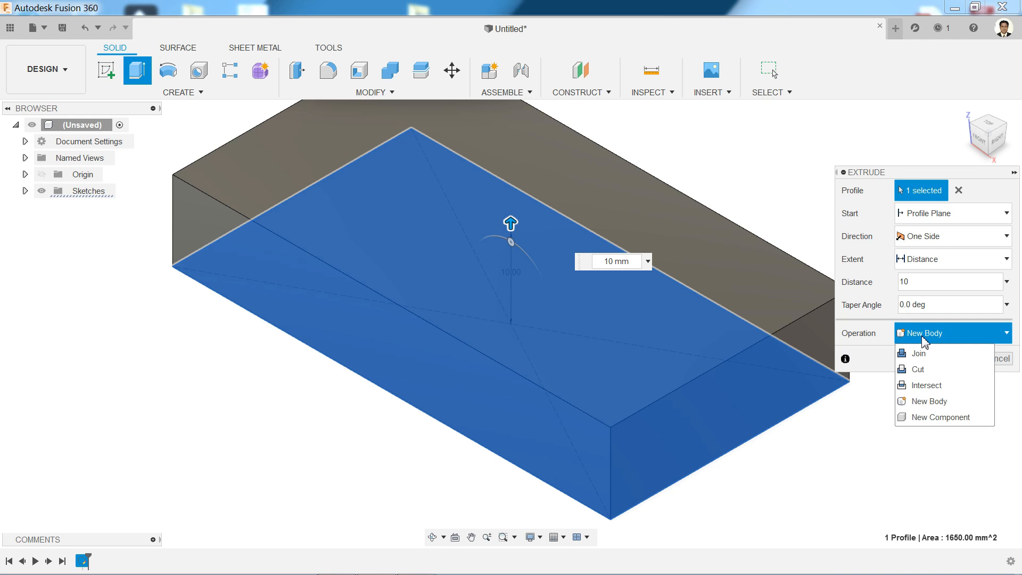
pyautogui.click(923, 340)
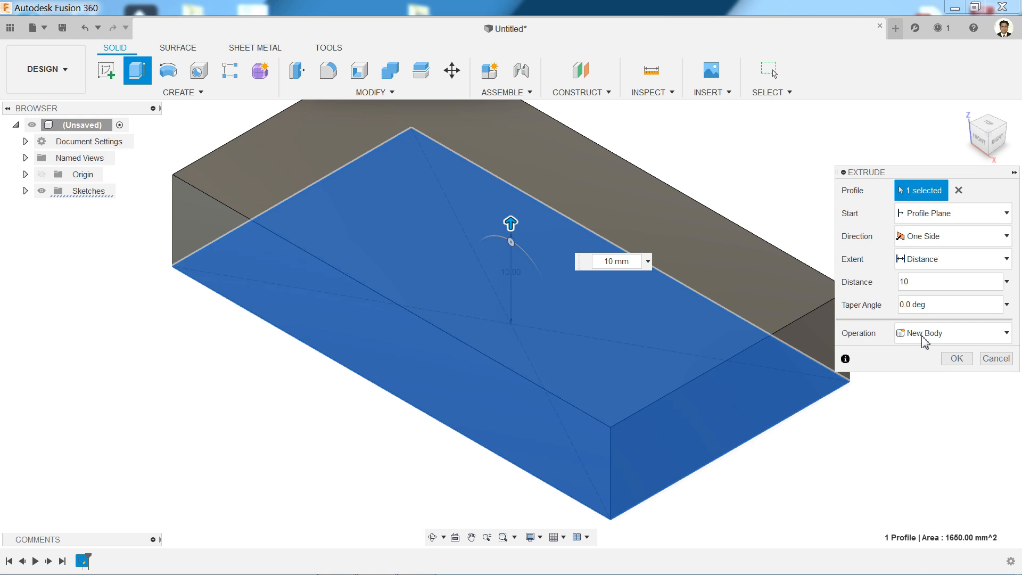
pyautogui.click(959, 363)
# Start a new sketch on the top face of the base block
pyautogui.scroll(2, 665, 314)
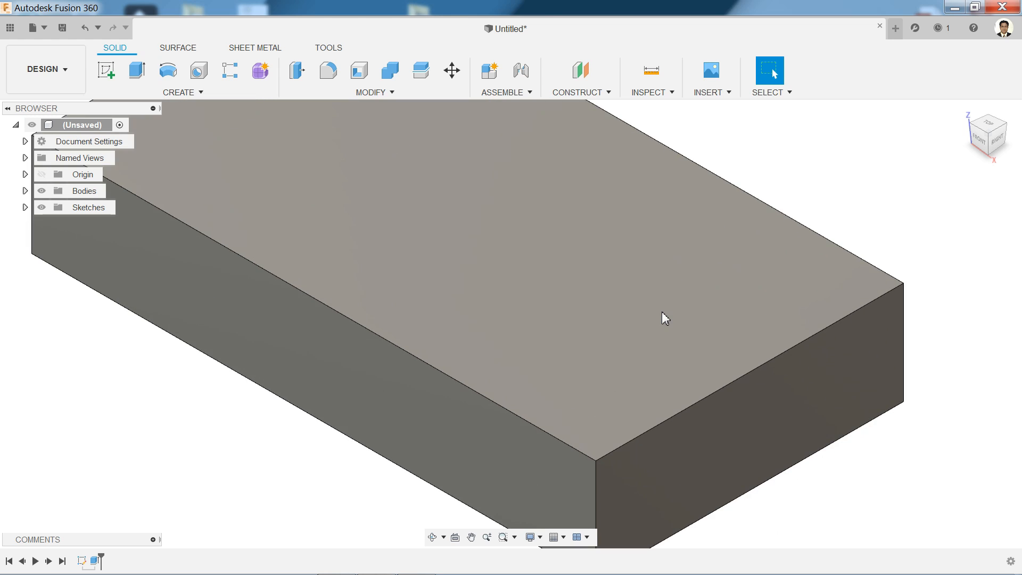
pyautogui.scroll(-3, 642, 272)
pyautogui.scroll(-2, 596, 259)
pyautogui.scroll(1, 588, 203)
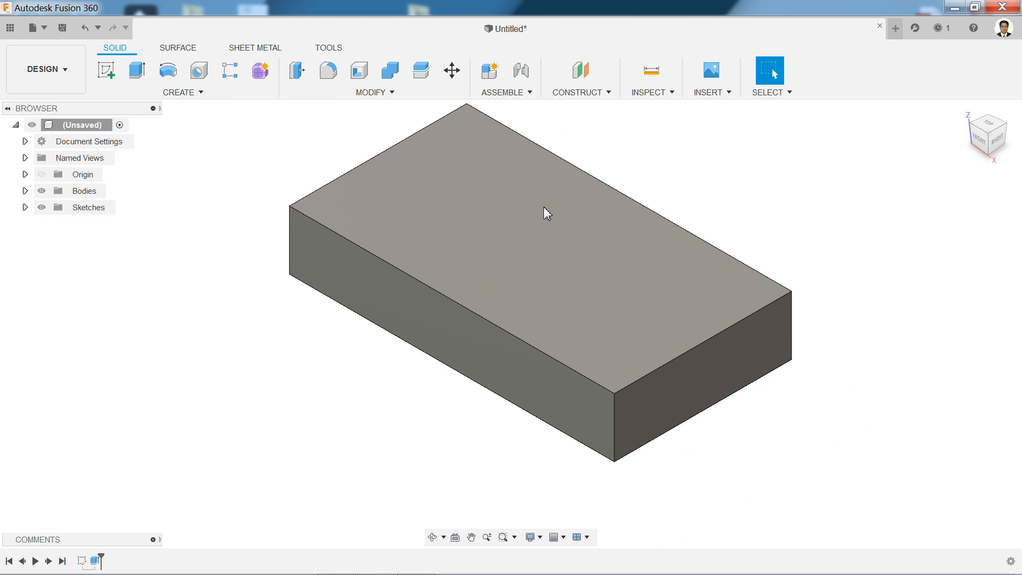
pyautogui.click(468, 217)
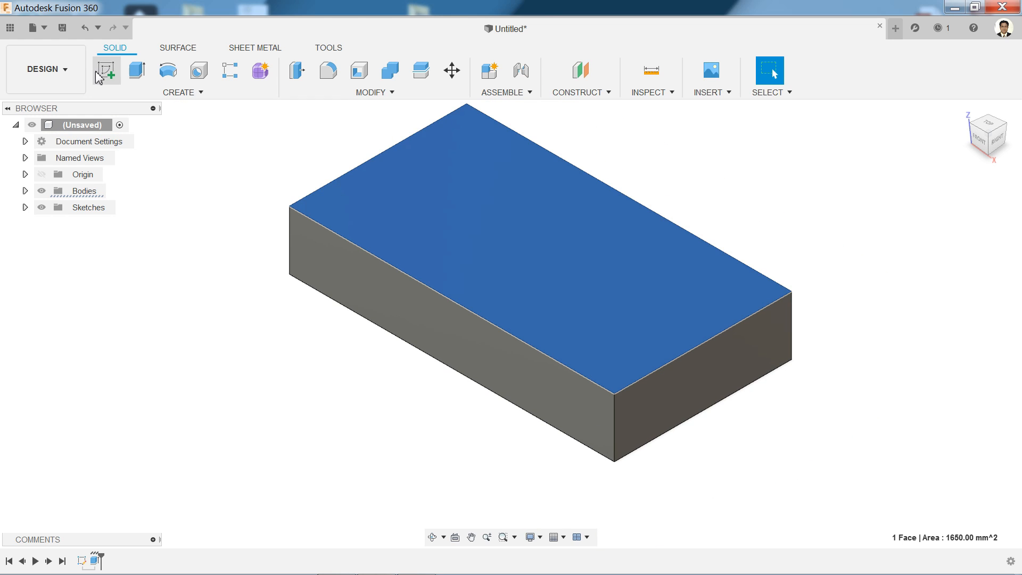
pyautogui.click(105, 69)
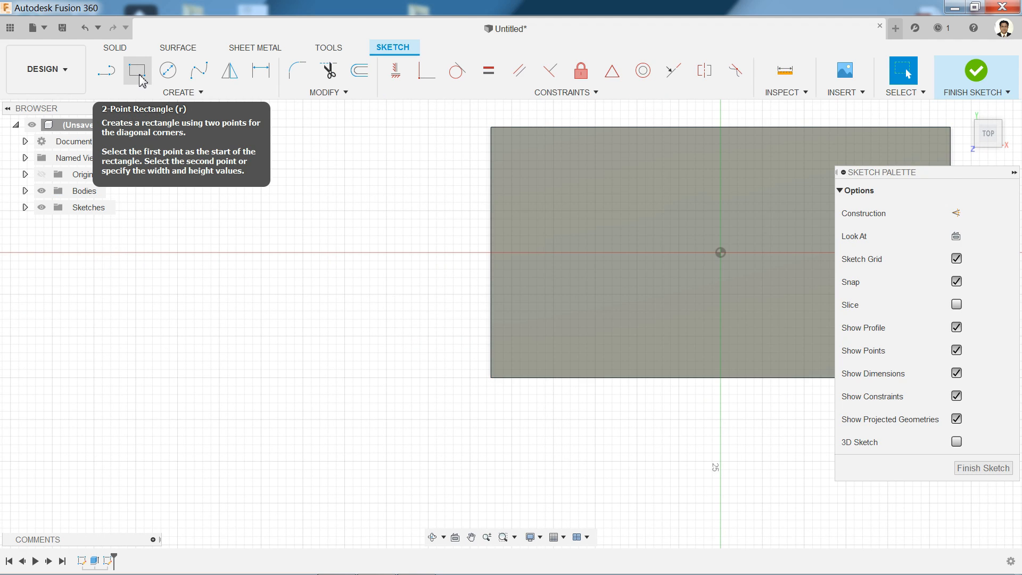
# Sketch a two-point rectangle inward from the top face's short edge at the negative X end, 20 mm high and about 21 mm wide
pyautogui.click(141, 77)
pyautogui.scroll(3, 721, 213)
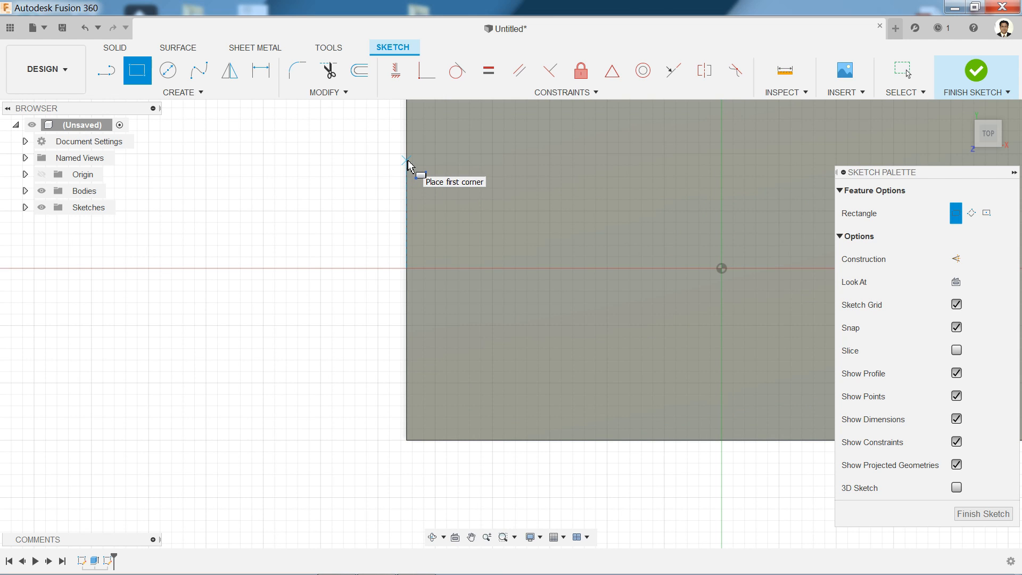
pyautogui.click(406, 159)
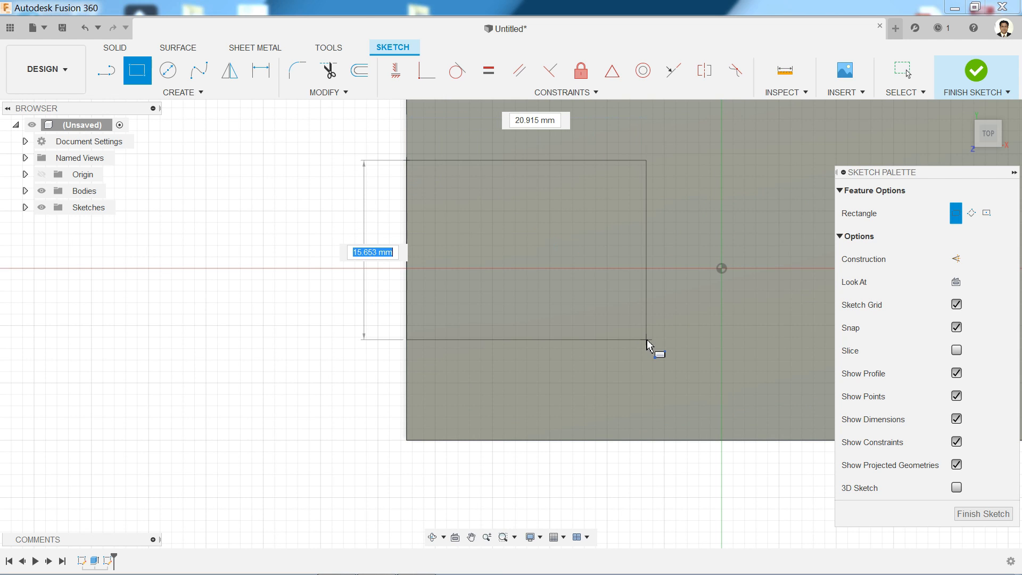
pyautogui.write('20')
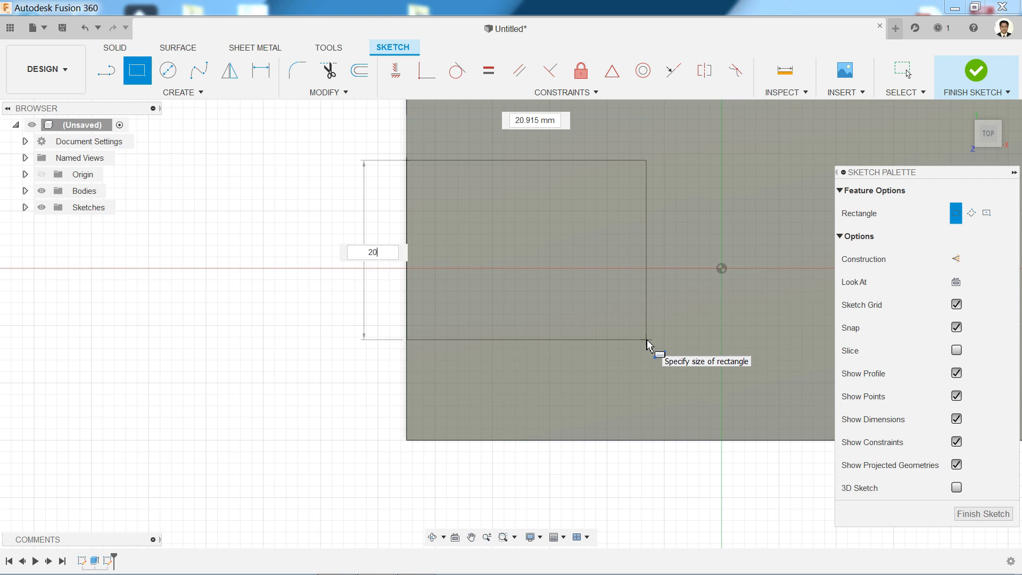
pyautogui.press('Tab')
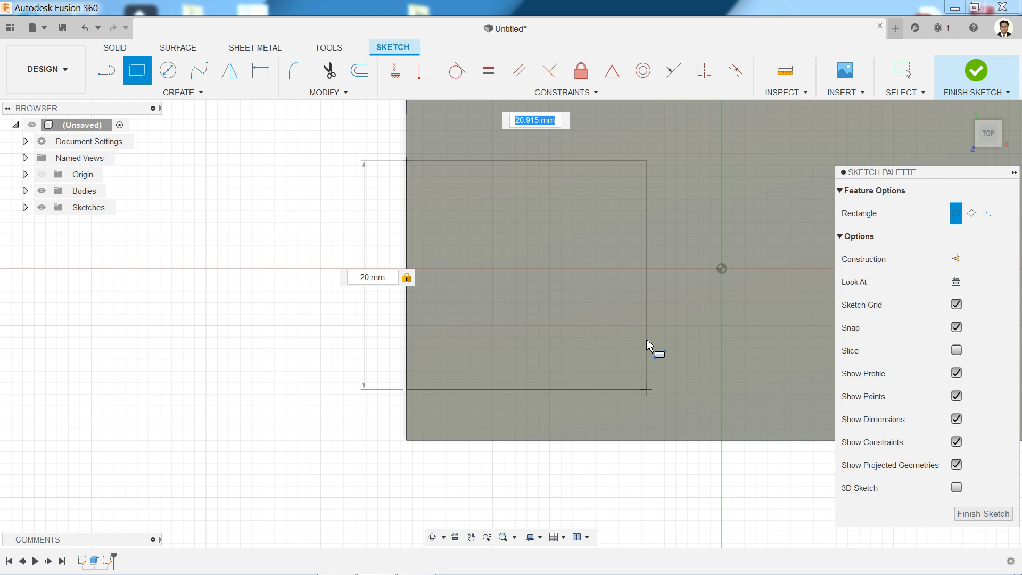
pyautogui.write('30')
pyautogui.press('Tab')
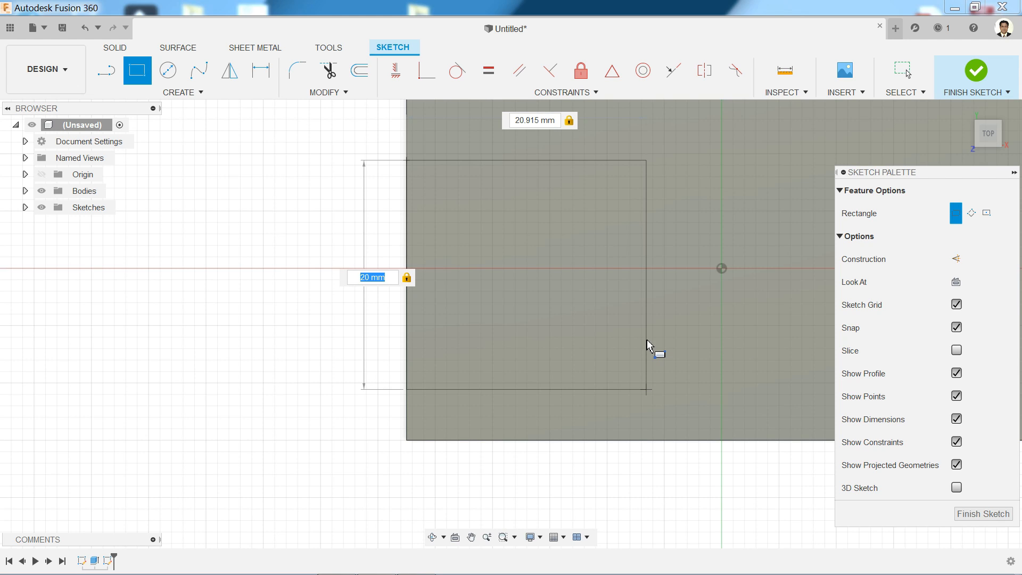
pyautogui.press('Tab')
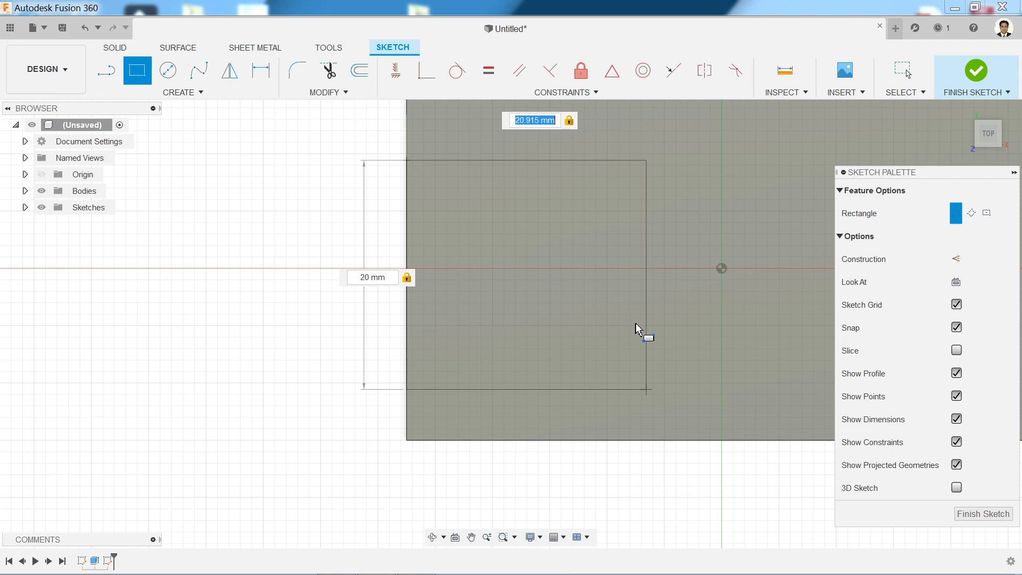
pyautogui.write('20')
pyautogui.press('Return')
pyautogui.press('Escape')
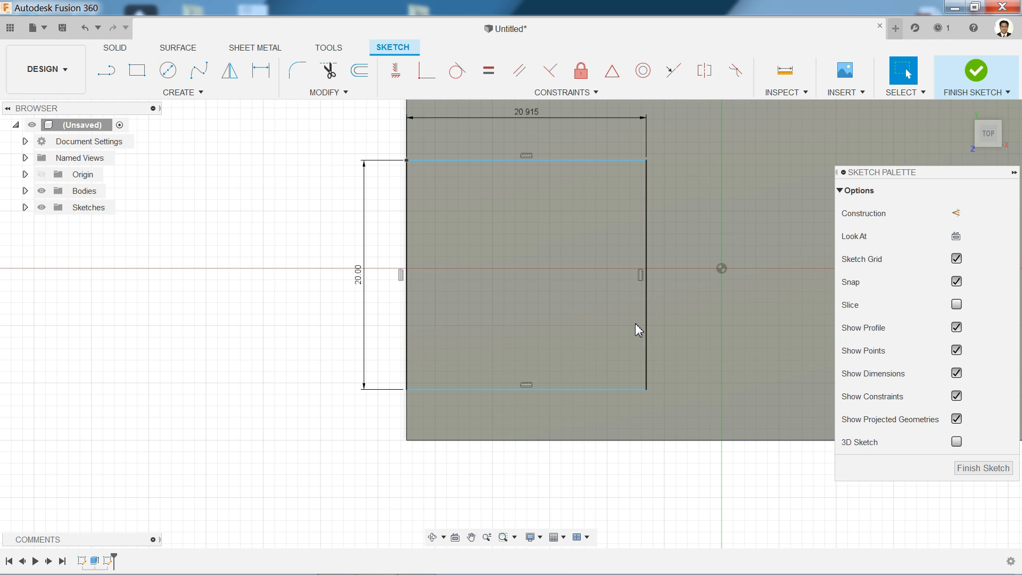
# Set the rectangle's width along the block's length to 20 mm
pyautogui.doubleClick(523, 117)
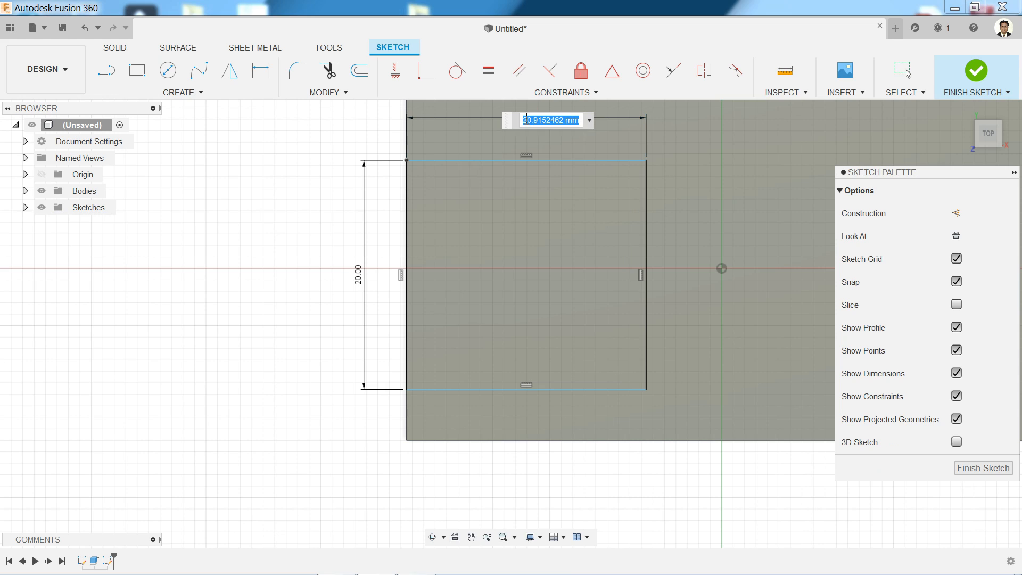
pyautogui.write('20')
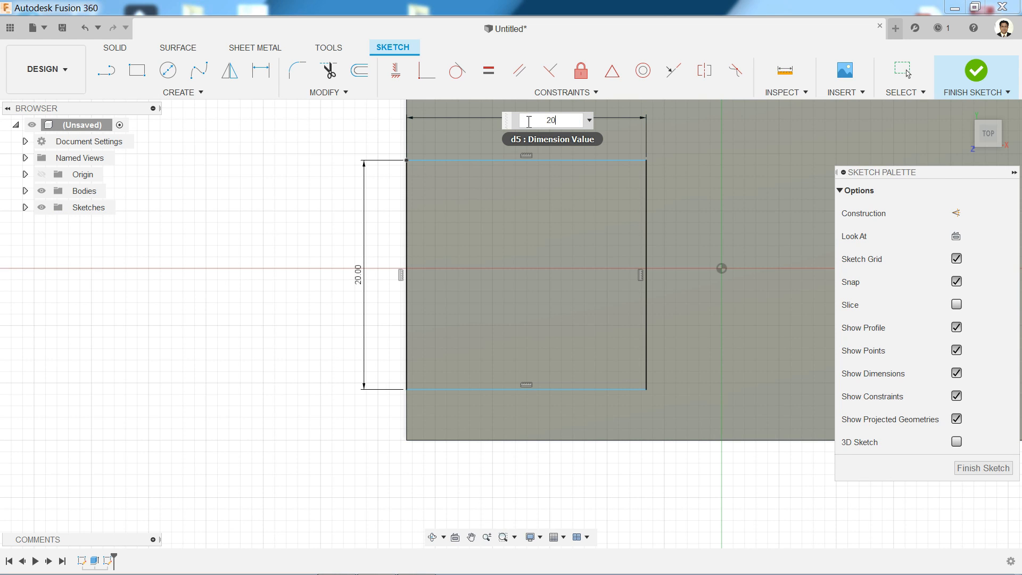
pyautogui.press('Return')
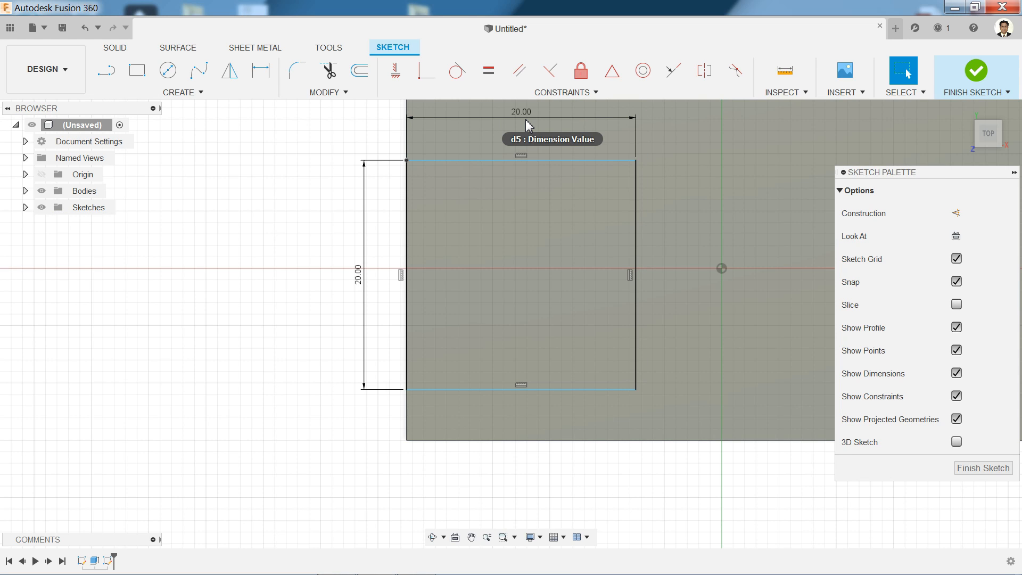
pyautogui.click(462, 232)
pyautogui.scroll(-2, 462, 231)
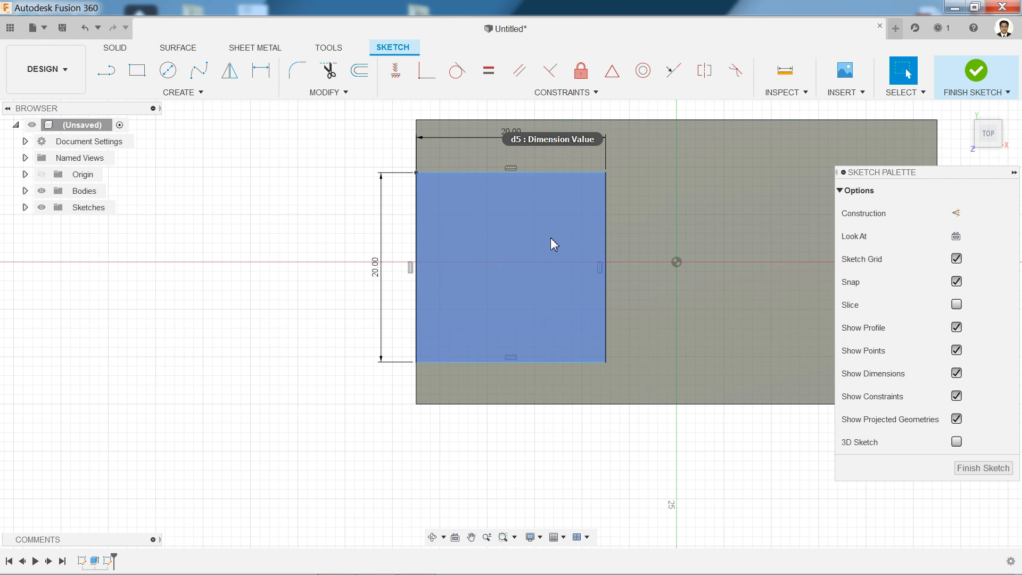
pyautogui.scroll(1, 550, 237)
pyautogui.click(397, 278)
pyautogui.click(405, 274)
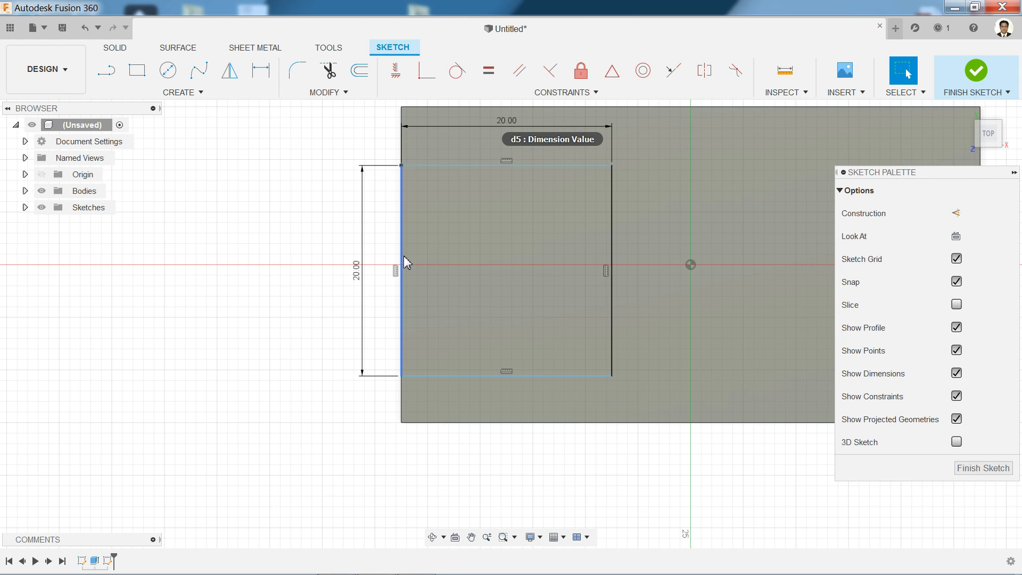
pyautogui.moveTo(481, 230); pyautogui.dragTo(432, 256, button='middle')
pyautogui.scroll(1, 432, 256)
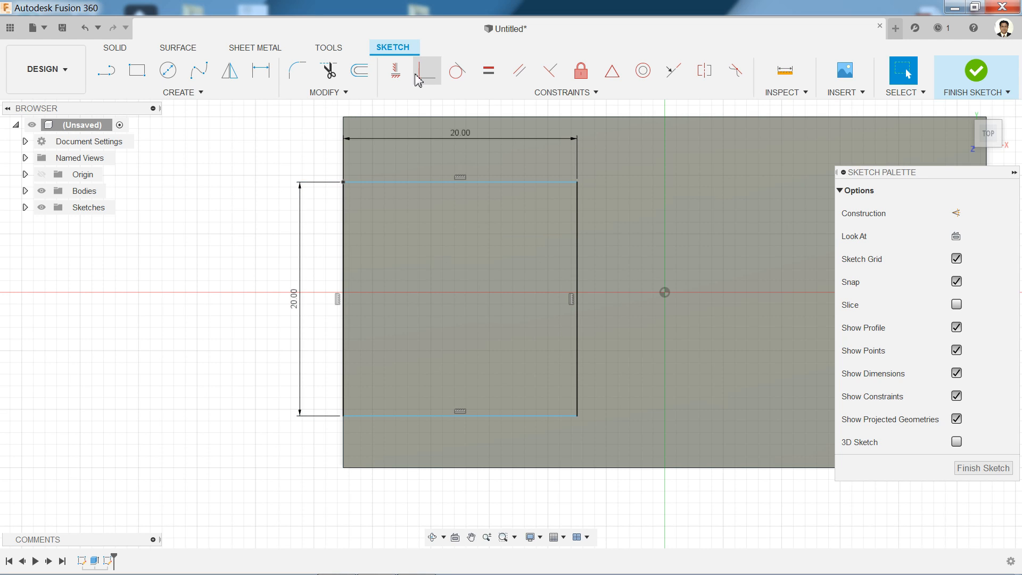
# Dimension the square's upper edge 5 mm from the block's adjacent long edge, finish the sketch and return to the home view
pyautogui.click(263, 79)
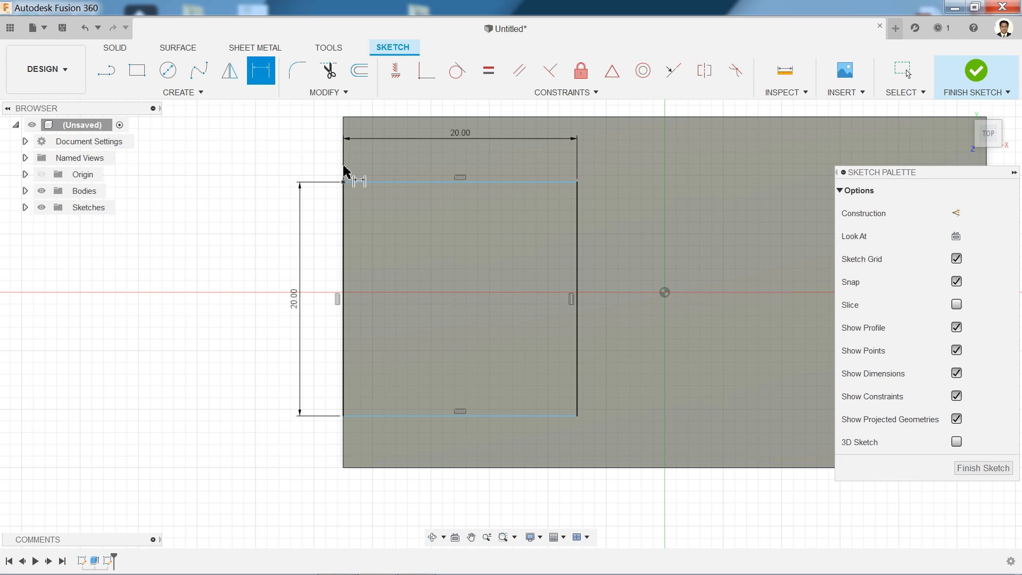
pyautogui.click(354, 183)
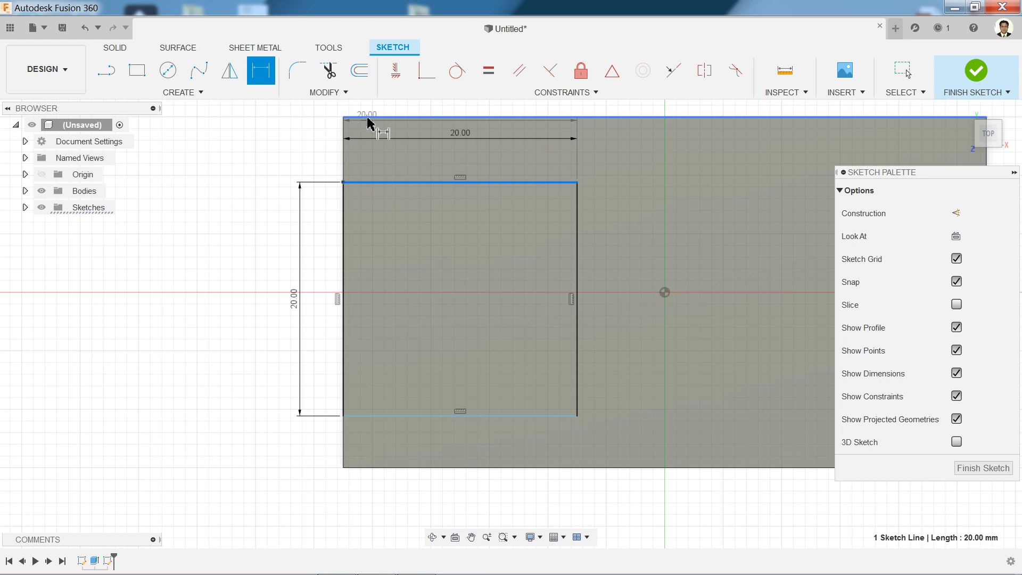
pyautogui.click(365, 118)
pyautogui.click(303, 139)
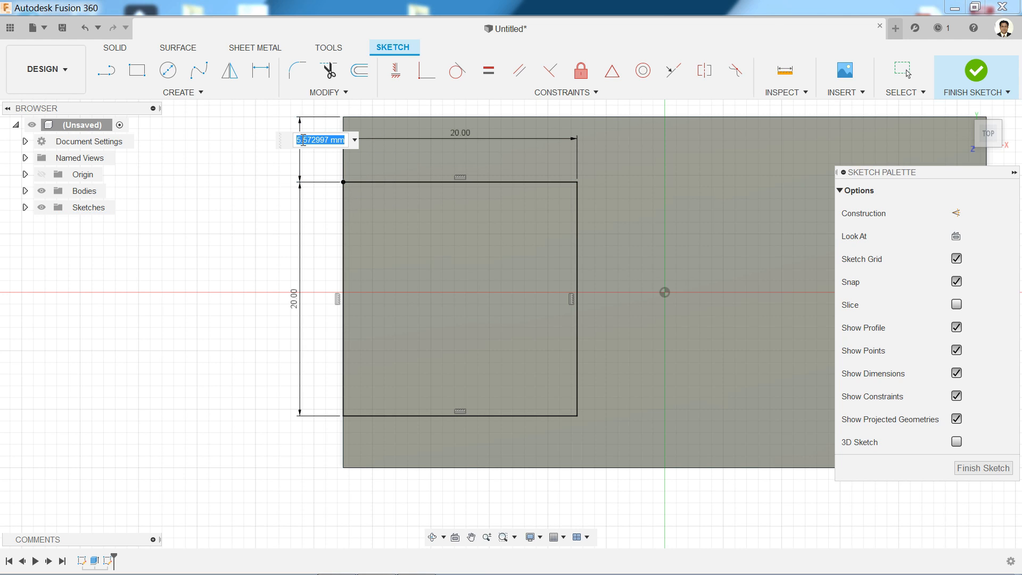
pyautogui.write('5')
pyautogui.press('Return')
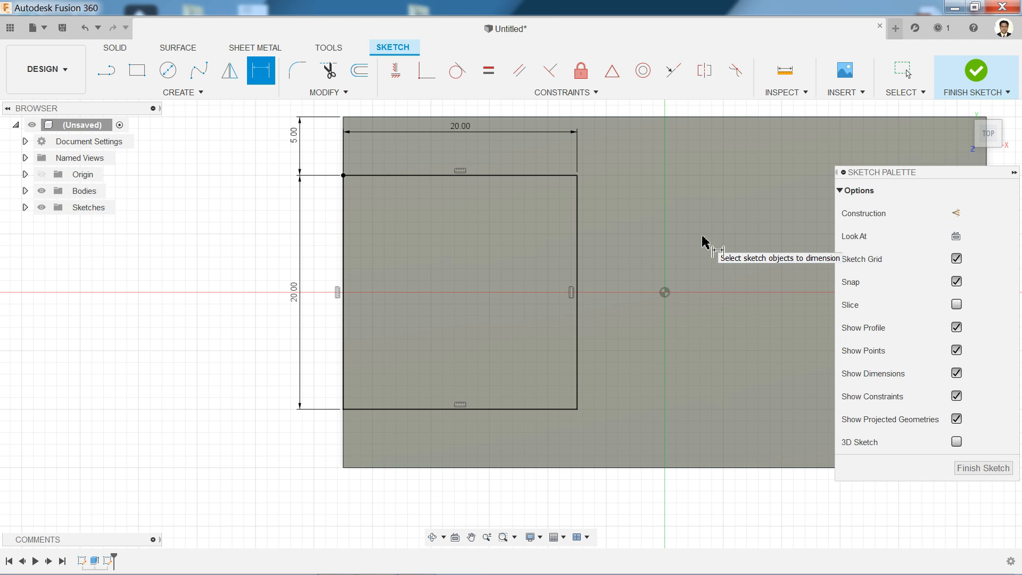
pyautogui.moveTo(965, 114)
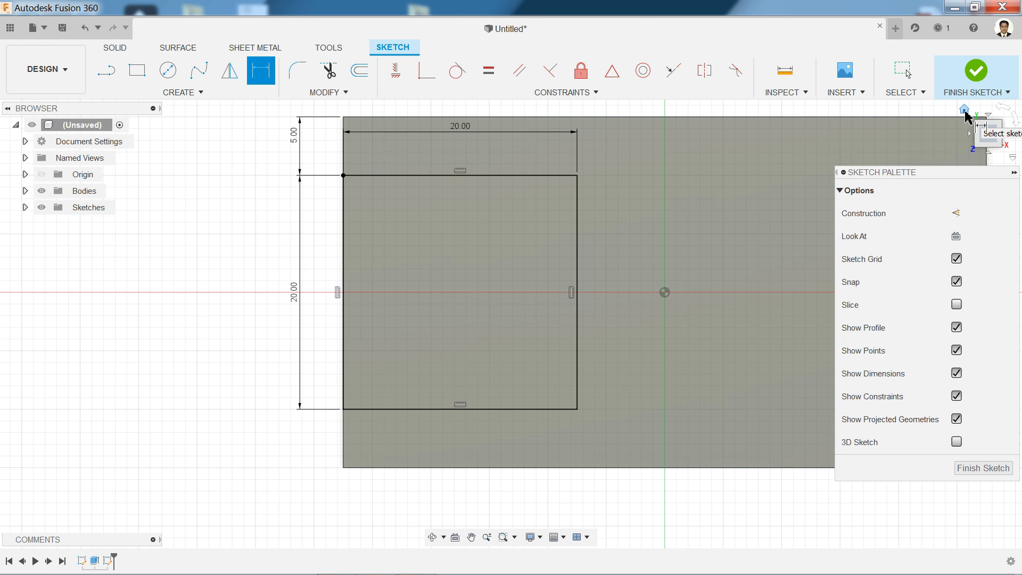
pyautogui.click(965, 111)
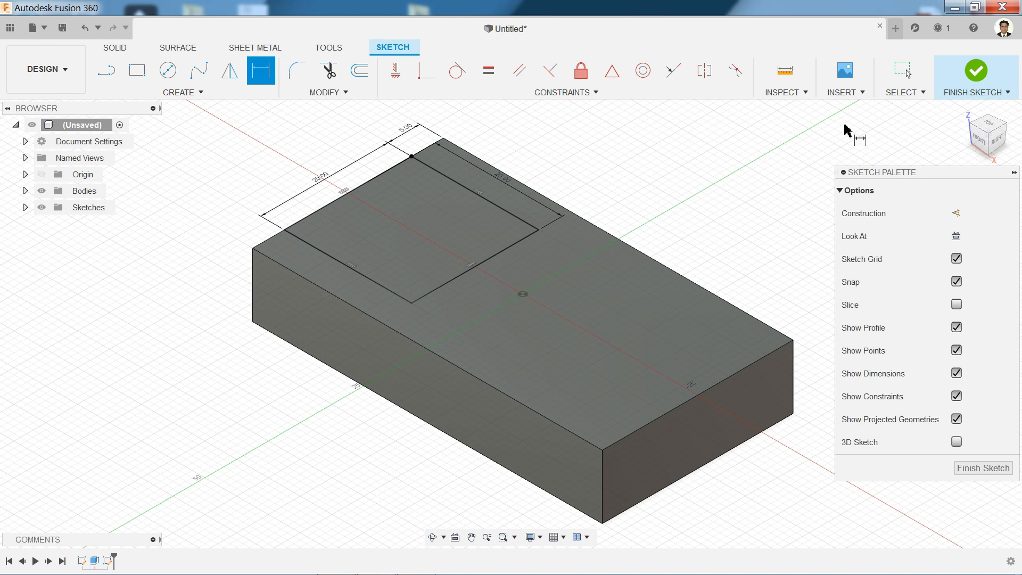
pyautogui.click(977, 75)
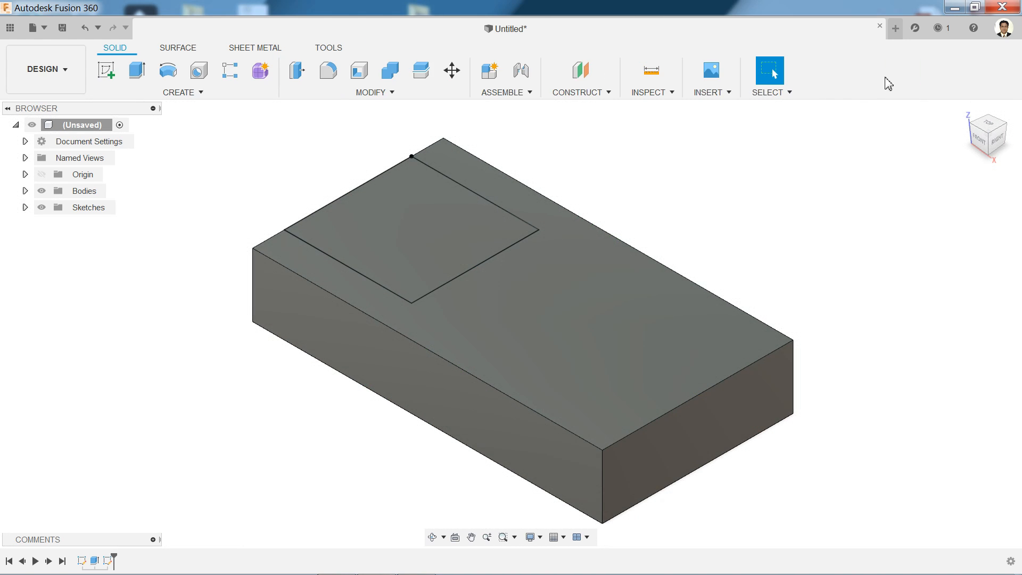
# Extrude the square profile upward 20 mm to one side, joined to the base block
pyautogui.click(136, 80)
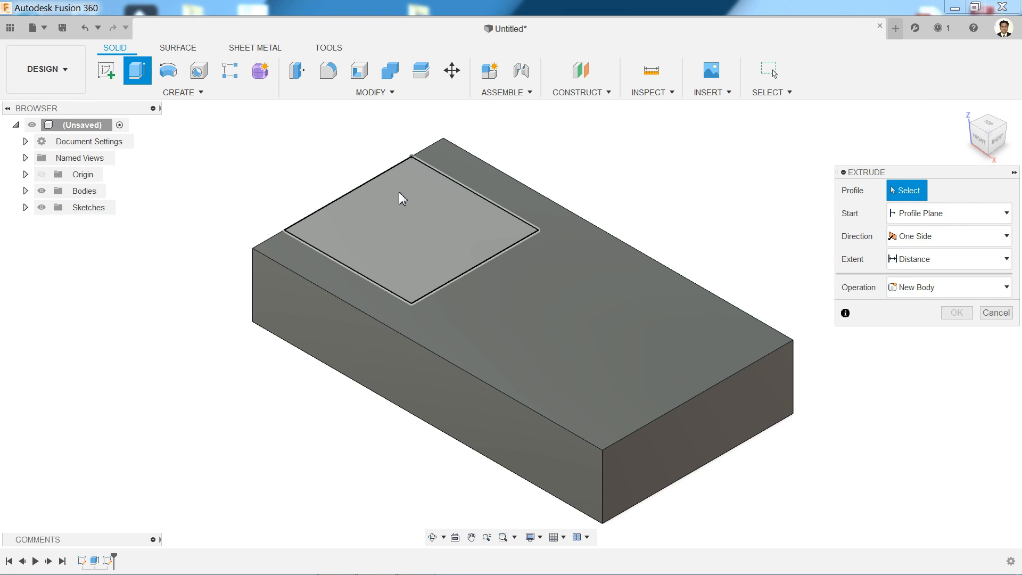
pyautogui.click(400, 210)
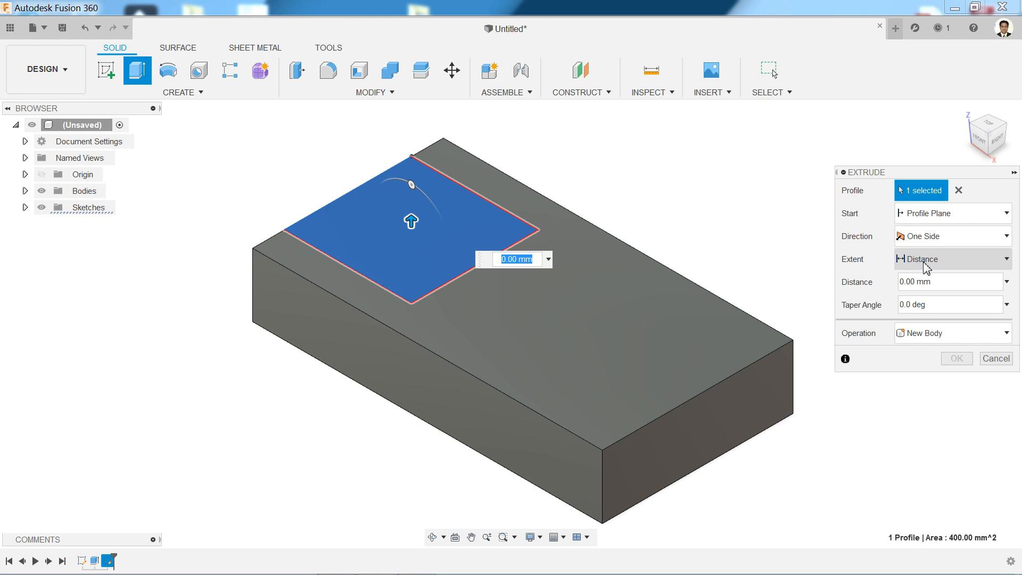
pyautogui.click(942, 266)
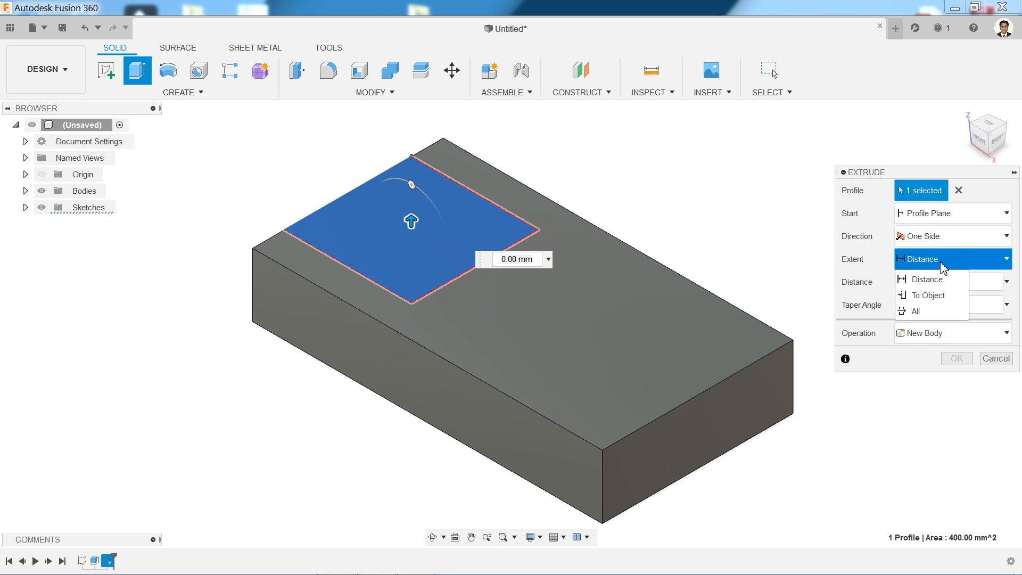
pyautogui.click(942, 267)
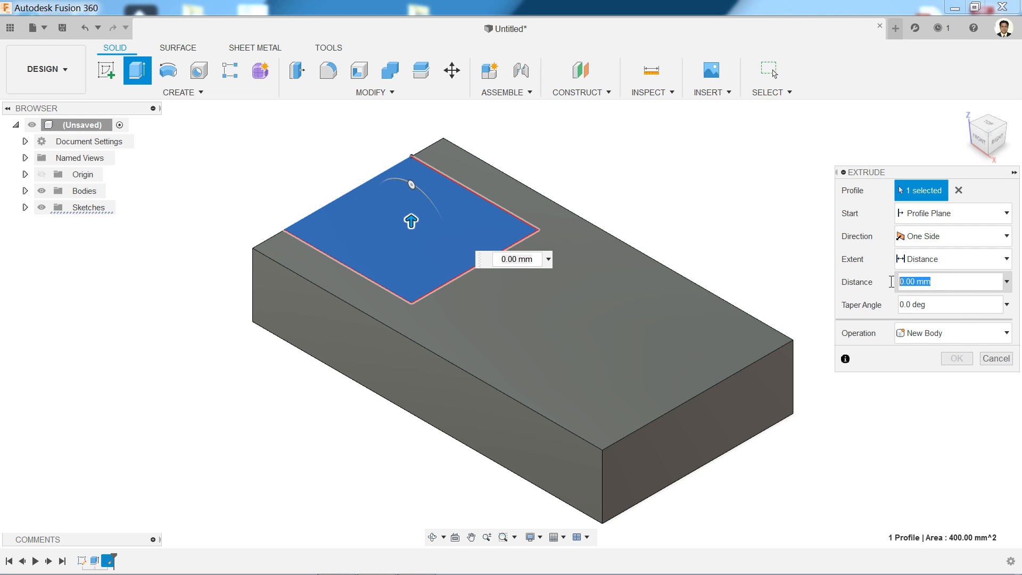
pyautogui.press('Return')
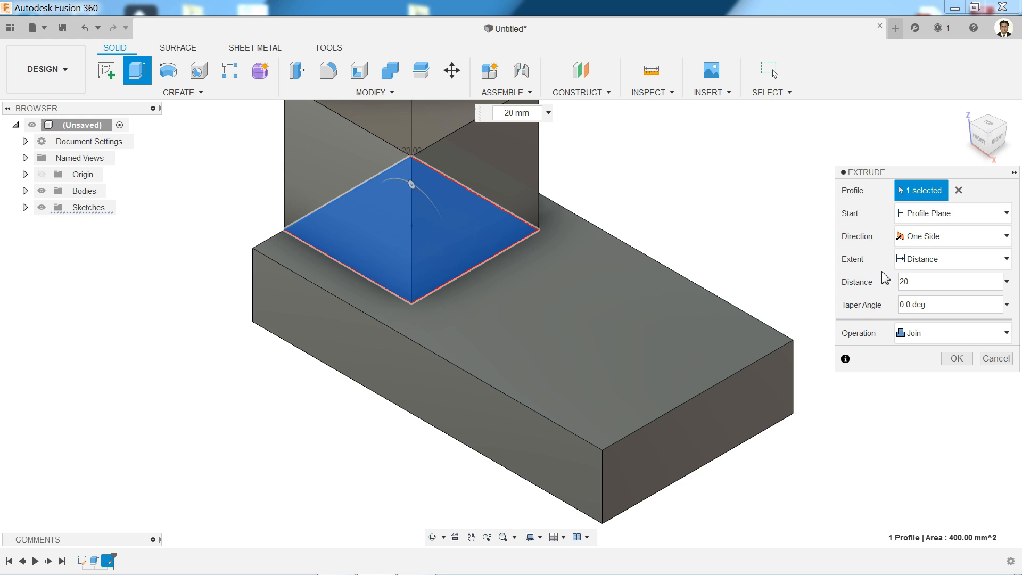
pyautogui.moveTo(629, 202); pyautogui.dragTo(649, 289, button='middle')
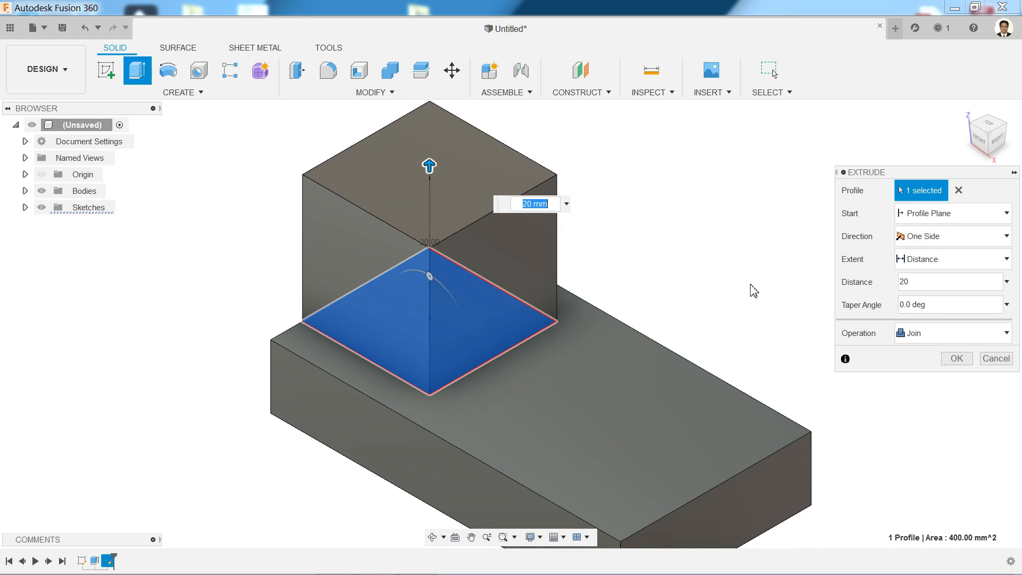
pyautogui.click(915, 334)
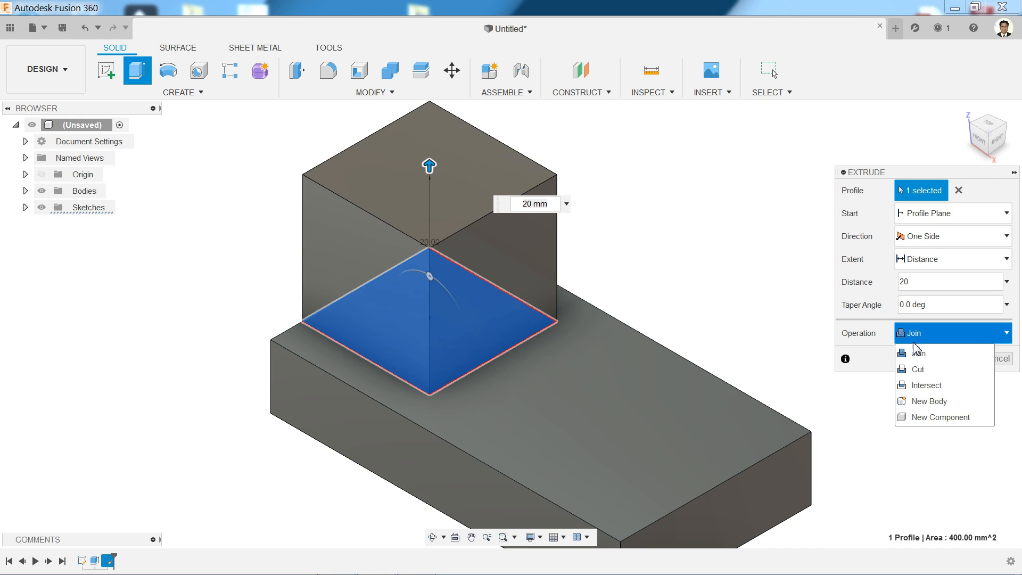
pyautogui.click(916, 353)
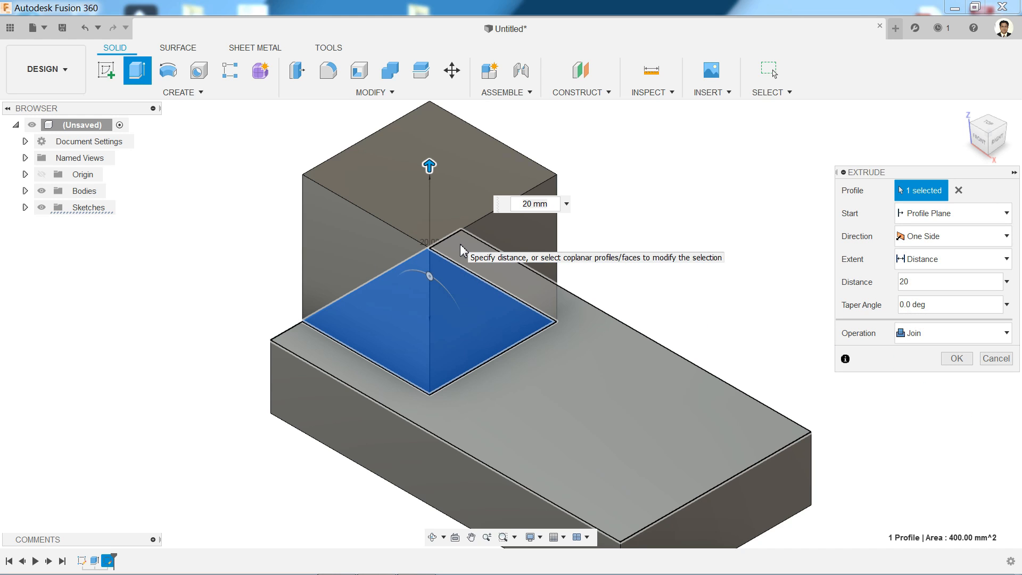
pyautogui.click(955, 359)
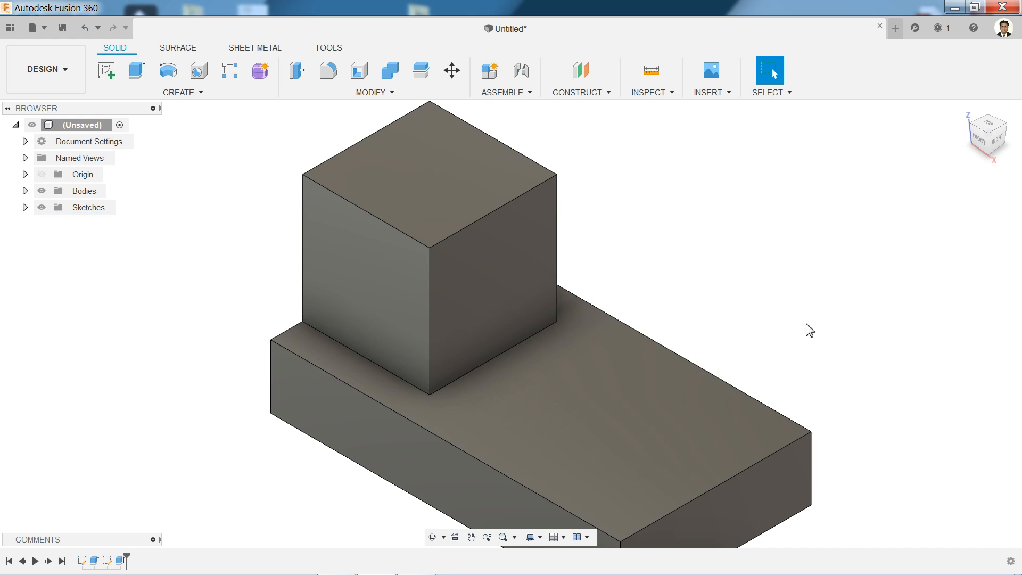
pyautogui.scroll(-3, 673, 264)
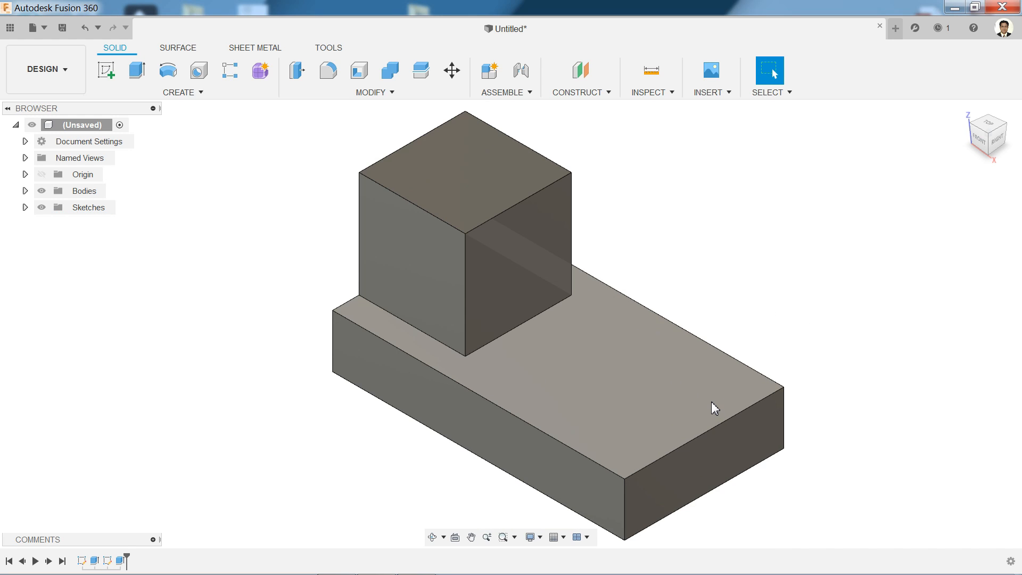
pyautogui.hotkey('alt', 'Tab')
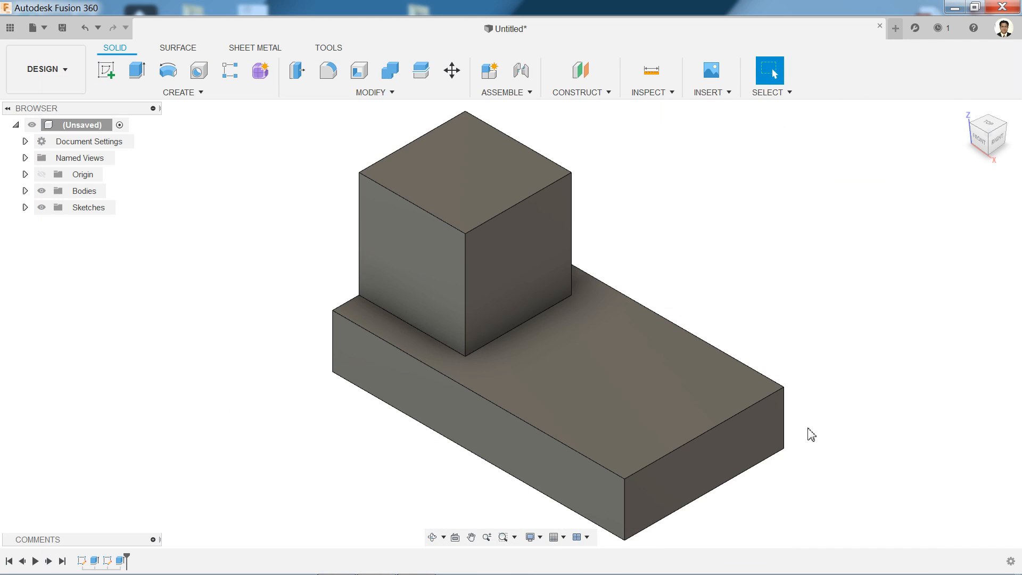
# Start a sketch on the base block's 30 x 10 mm positive X end face and draw a circle about 11.4 mm in diameter above it
pyautogui.click(745, 433)
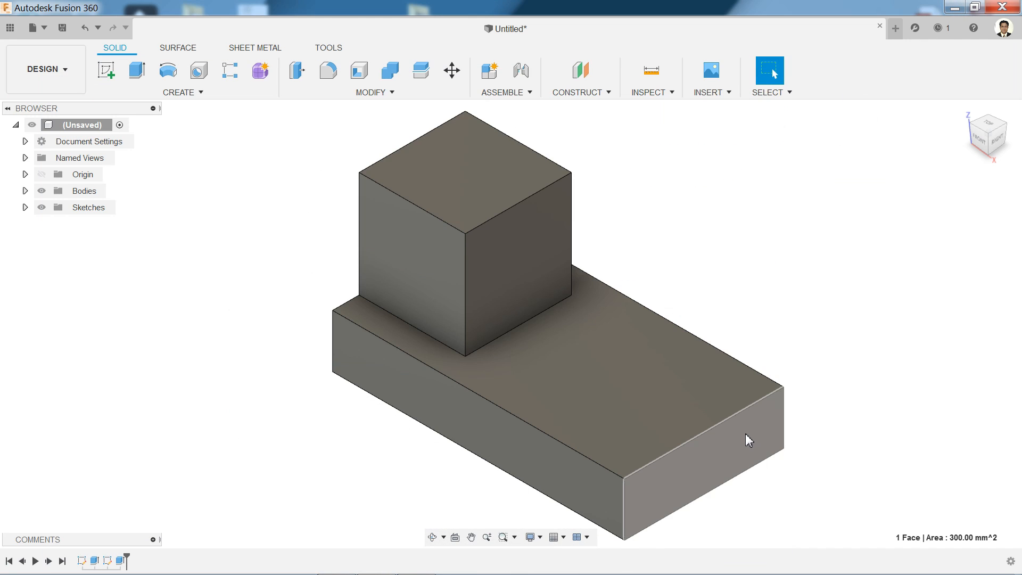
pyautogui.click(106, 70)
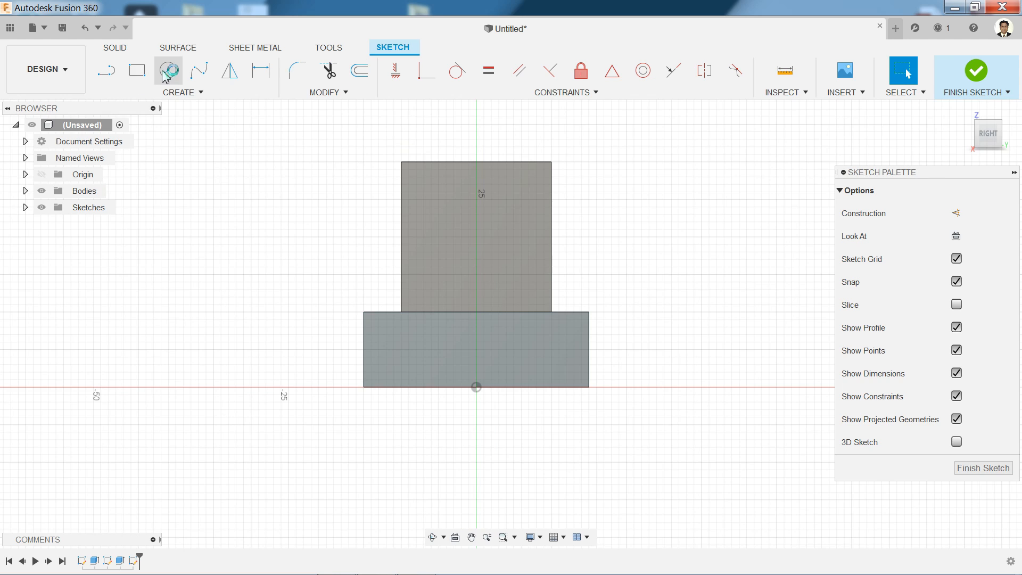
pyautogui.click(167, 70)
pyautogui.scroll(1, 511, 238)
pyautogui.scroll(1, 509, 238)
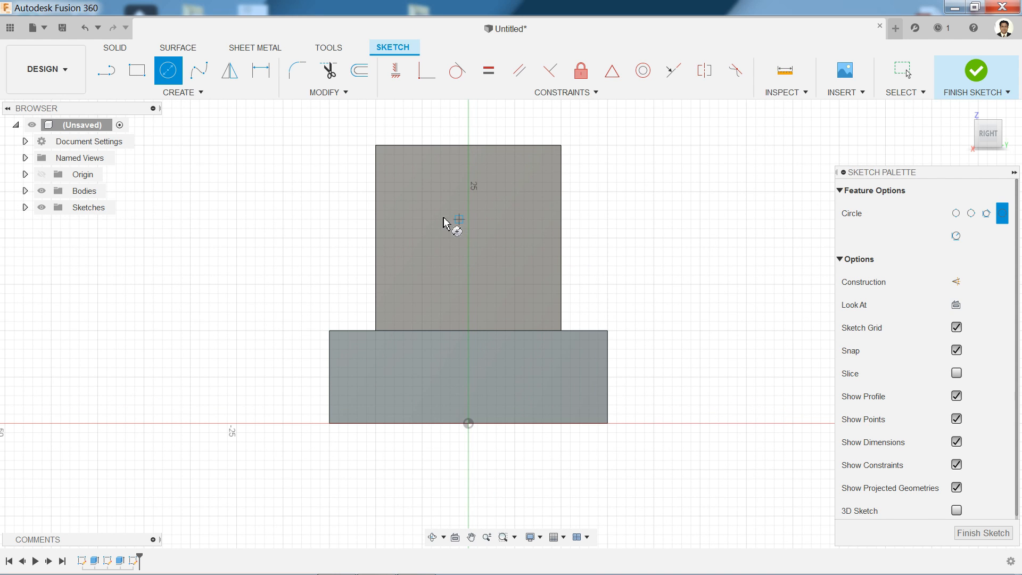
pyautogui.click(293, 192)
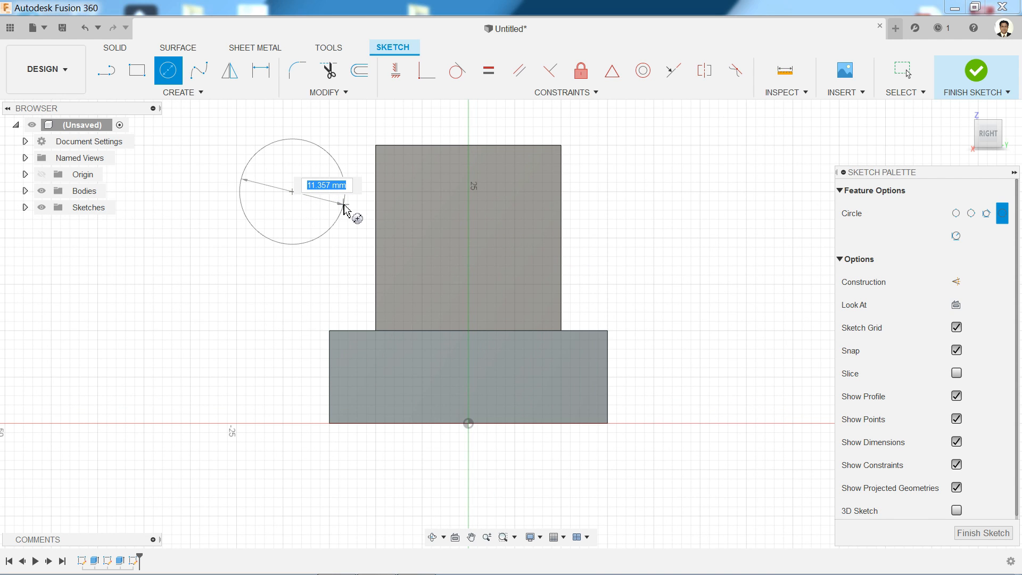
pyautogui.write('15')
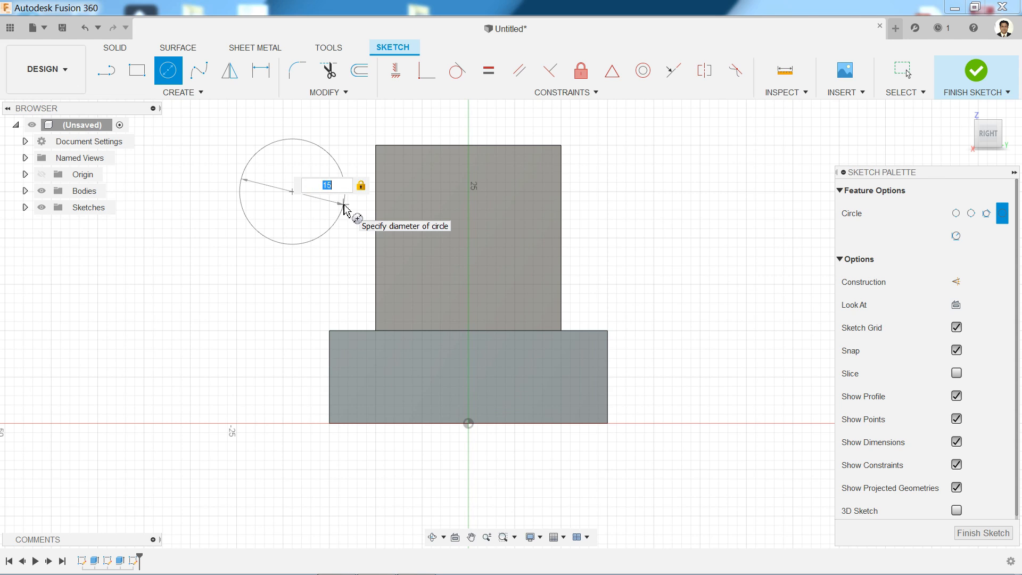
pyautogui.press('Return')
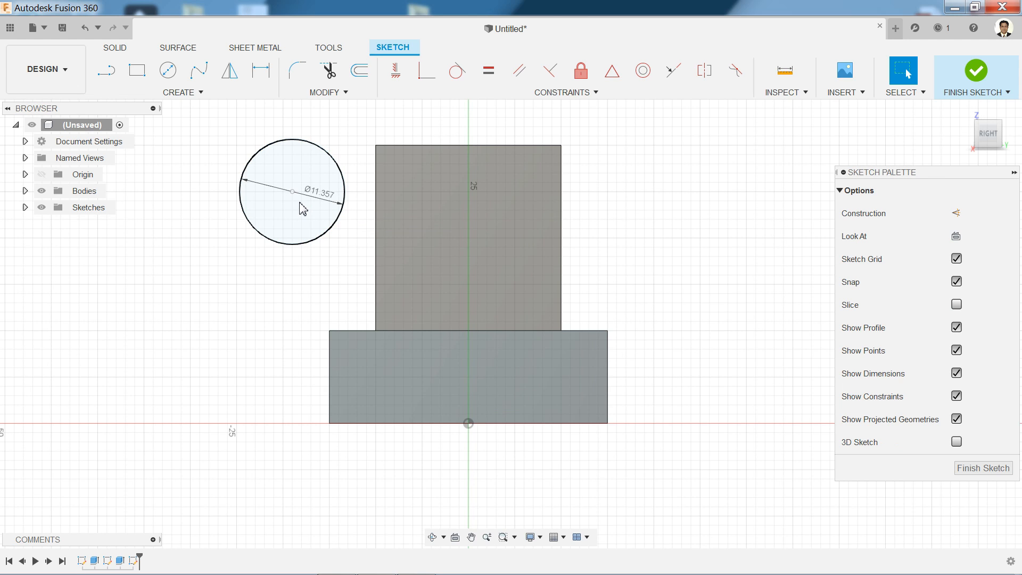
# Draw a concentric inner circle with a 10 mm diameter from the first circle's centre
pyautogui.press('c')
pyautogui.click(293, 191)
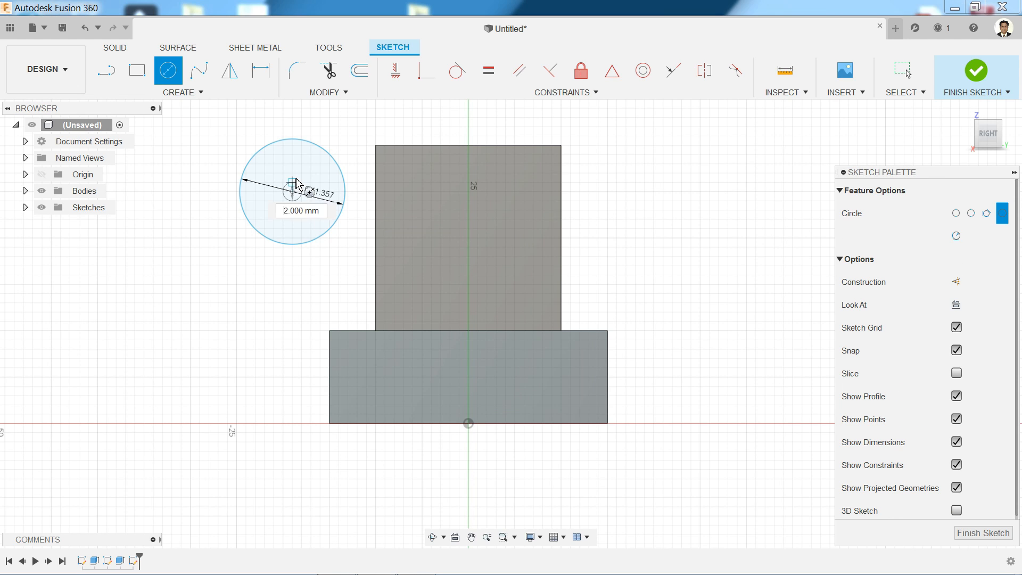
pyautogui.press('Return')
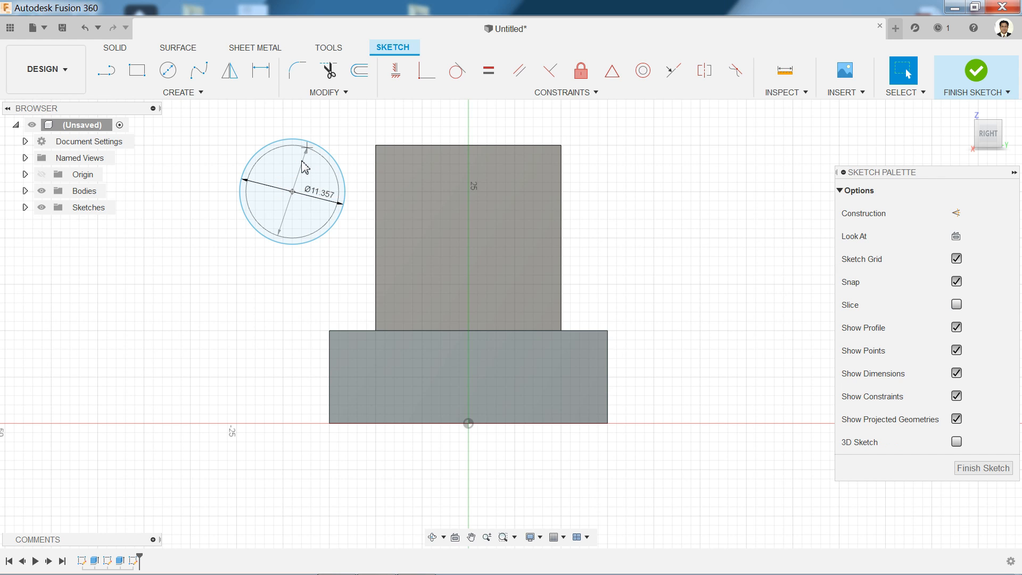
pyautogui.scroll(2, 385, 224)
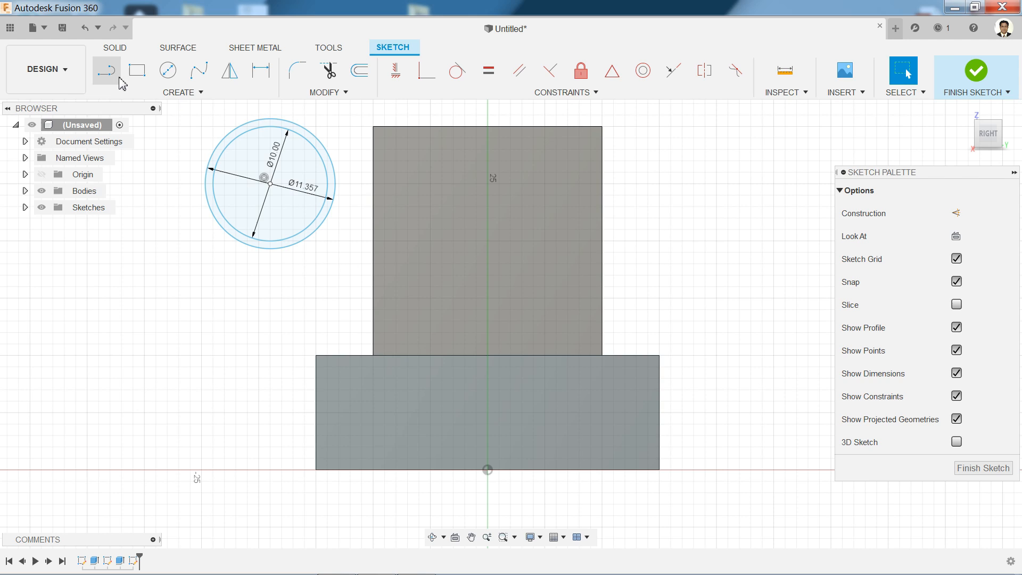
# Dimension the circles' centre 22.5 mm vertically above the sketch origin
pyautogui.click(261, 79)
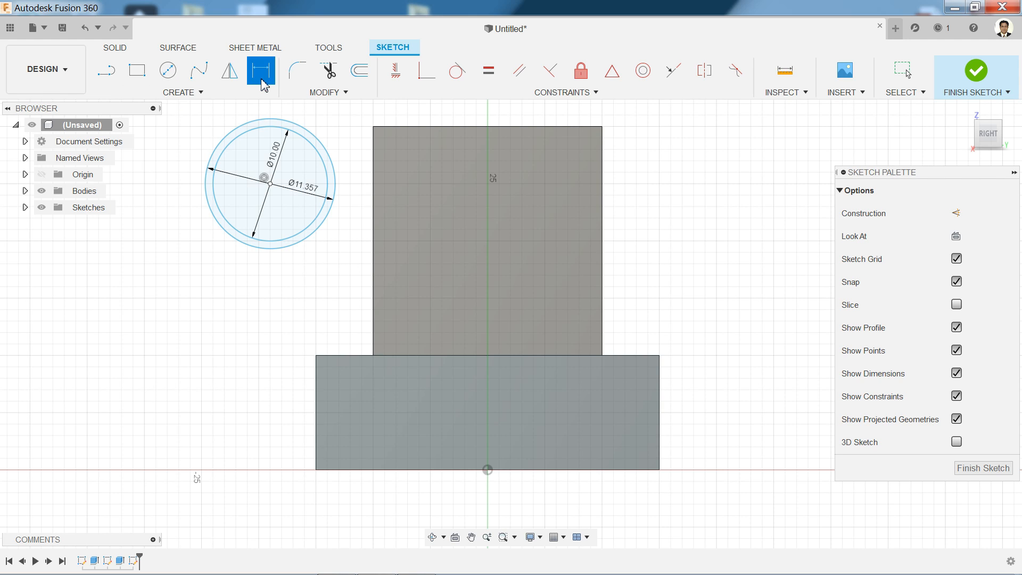
pyautogui.click(270, 183)
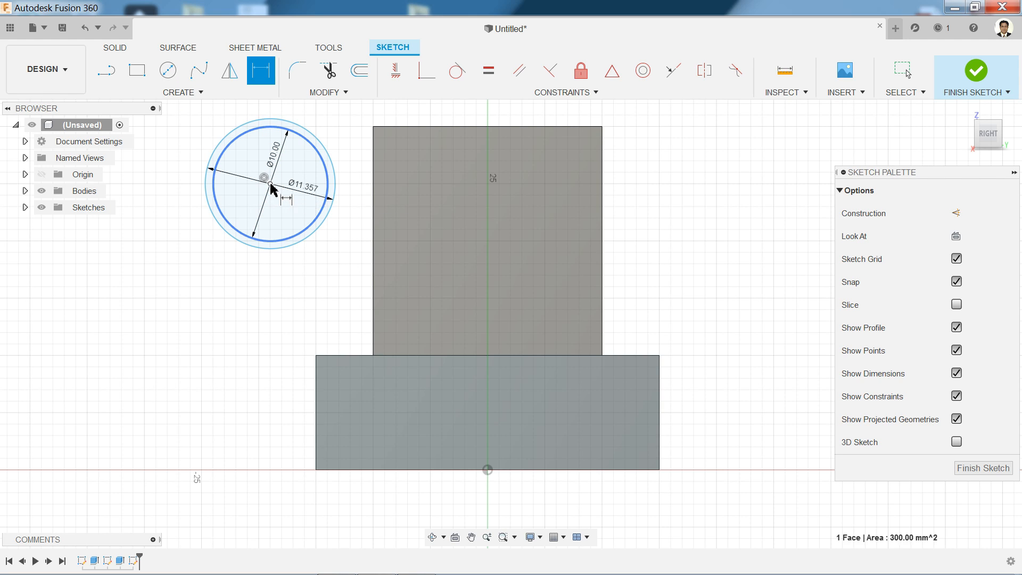
pyautogui.click(487, 471)
pyautogui.click(741, 325)
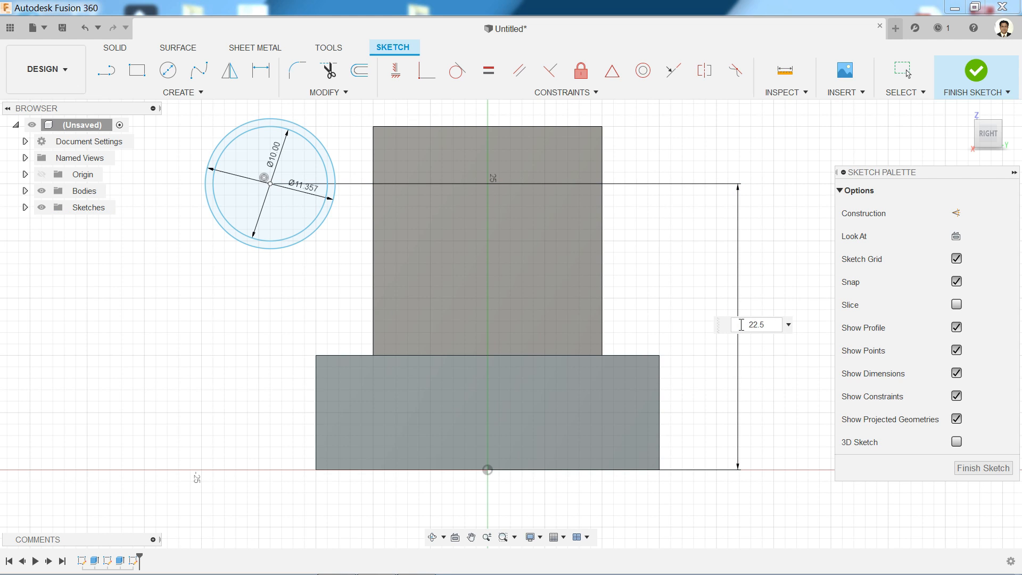
pyautogui.press('Return')
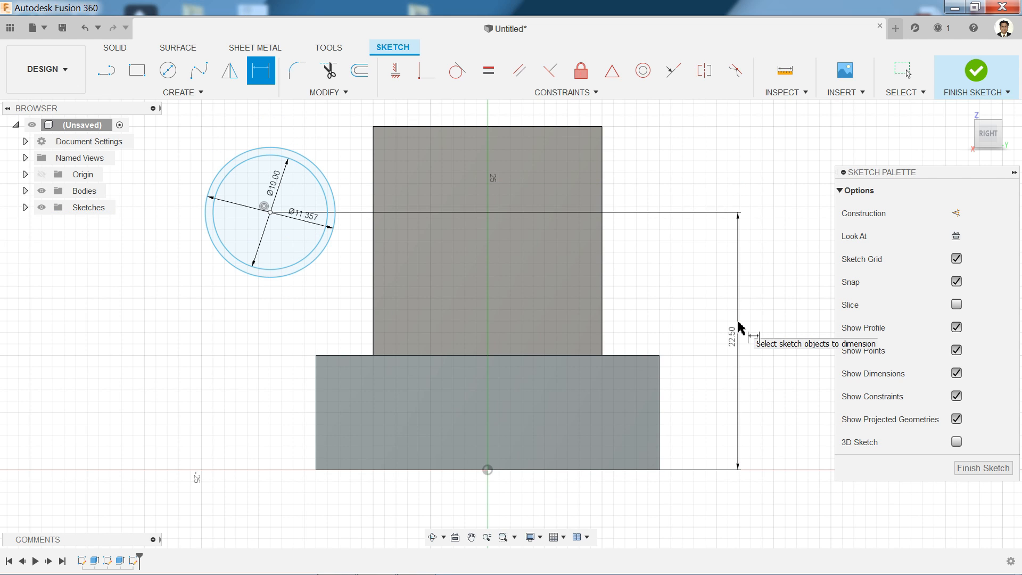
# Apply a Horizontal/Vertical constraint aligning the circles' centre vertically with the sketch origin
pyautogui.click(399, 74)
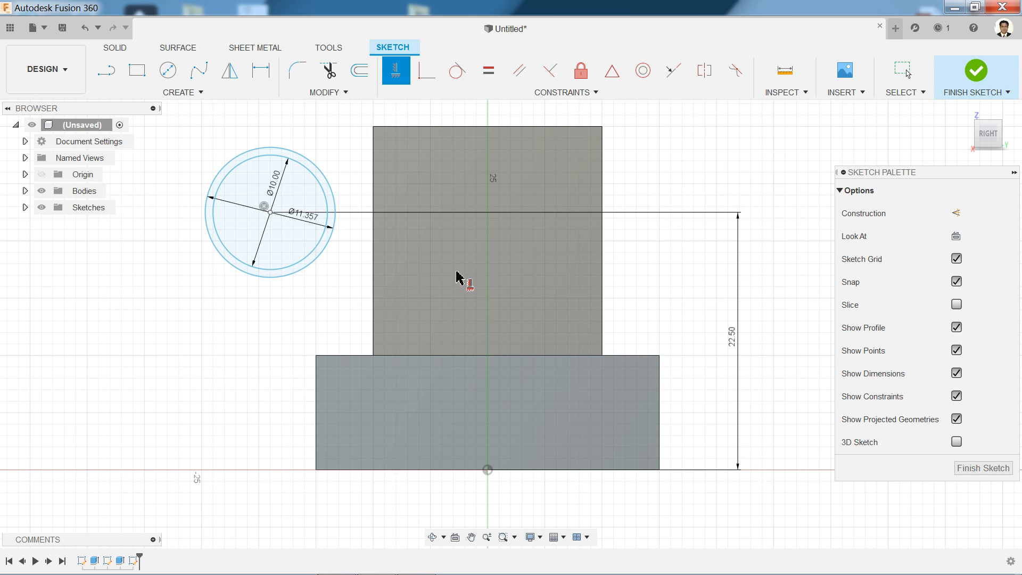
pyautogui.click(486, 470)
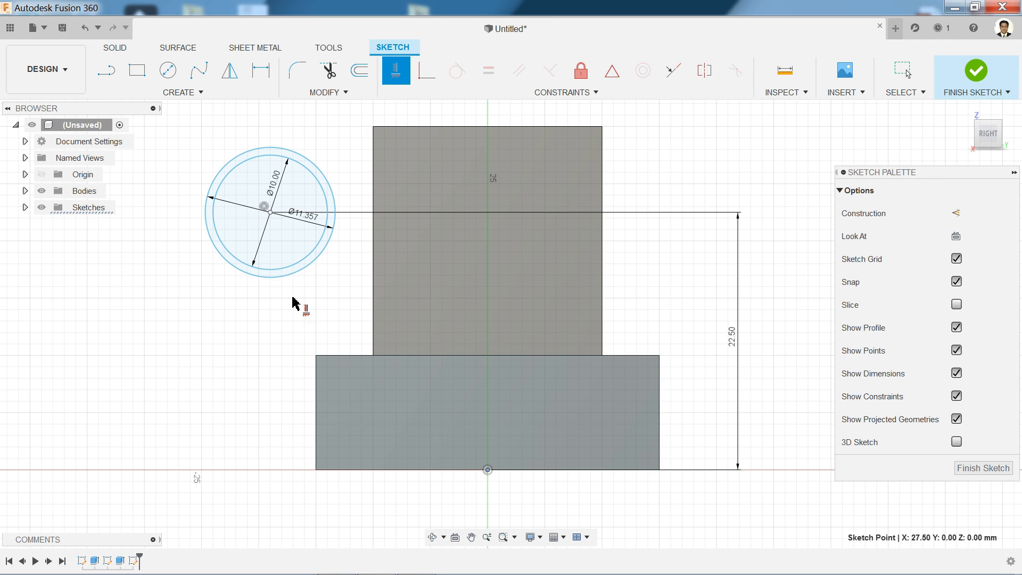
pyautogui.click(272, 212)
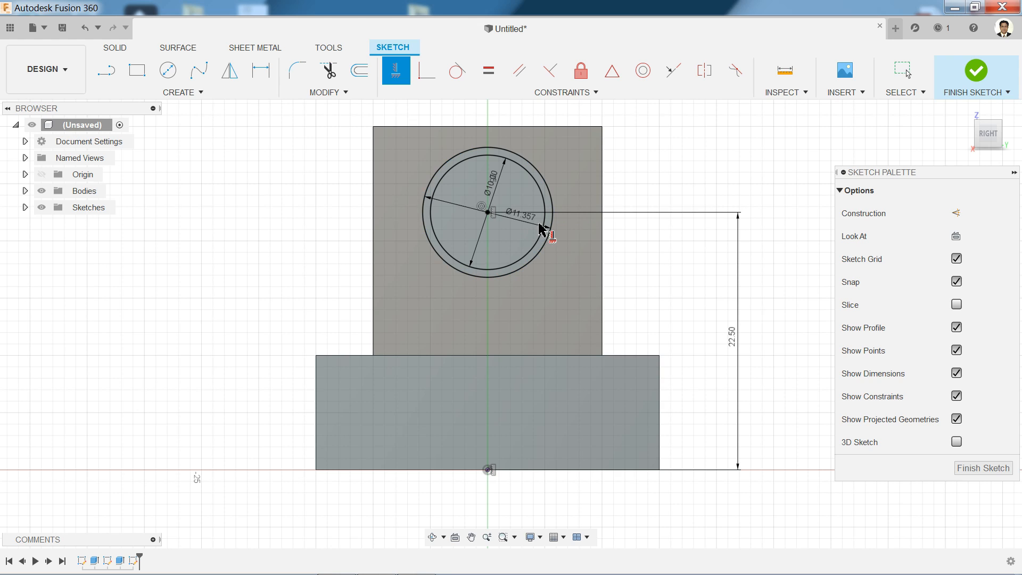
pyautogui.scroll(3, 543, 228)
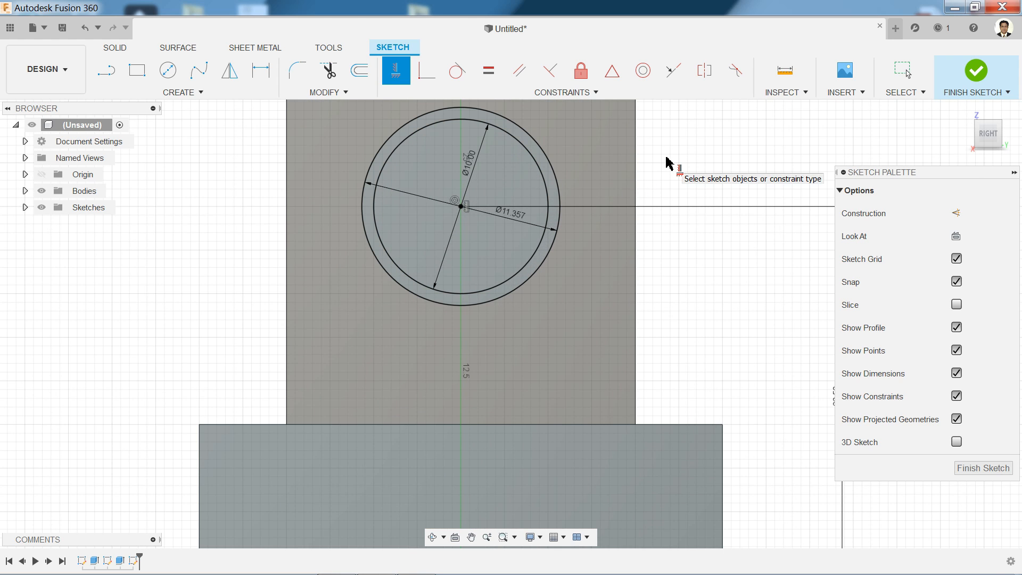
pyautogui.press('Escape')
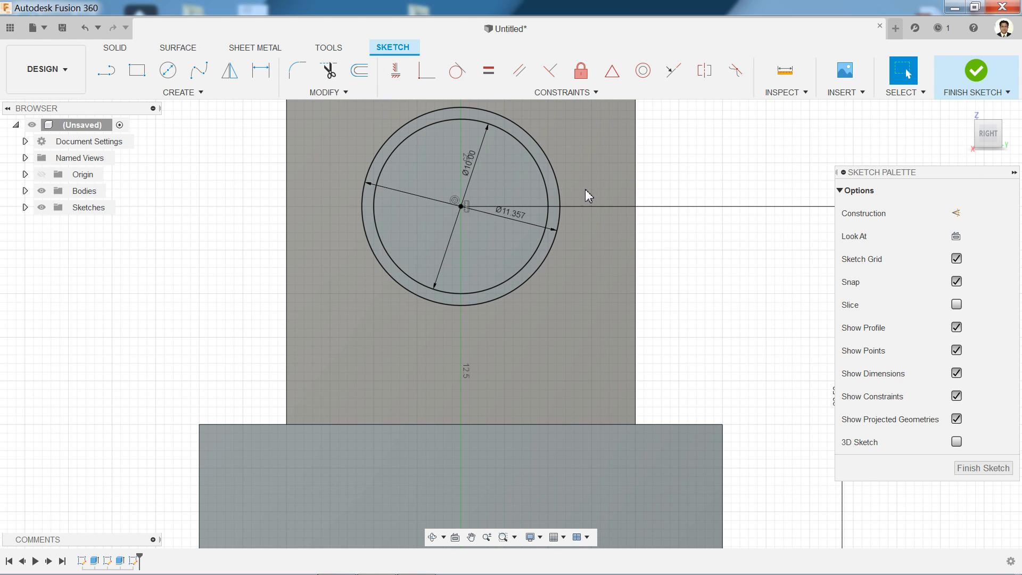
# Set the outer circle's diameter to 15 mm
pyautogui.doubleClick(513, 219)
pyautogui.write('1')
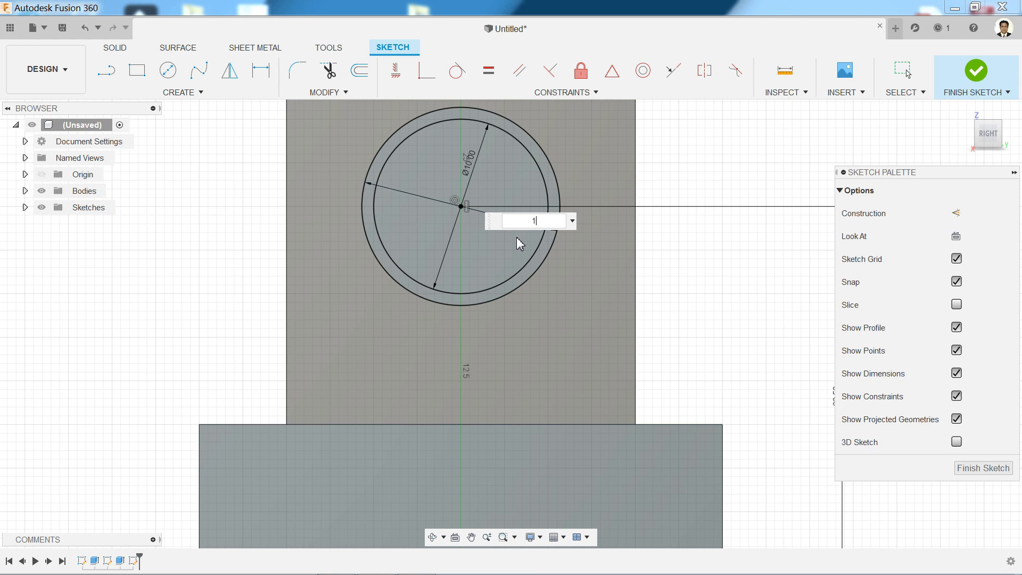
pyautogui.write('5')
pyautogui.press('Return')
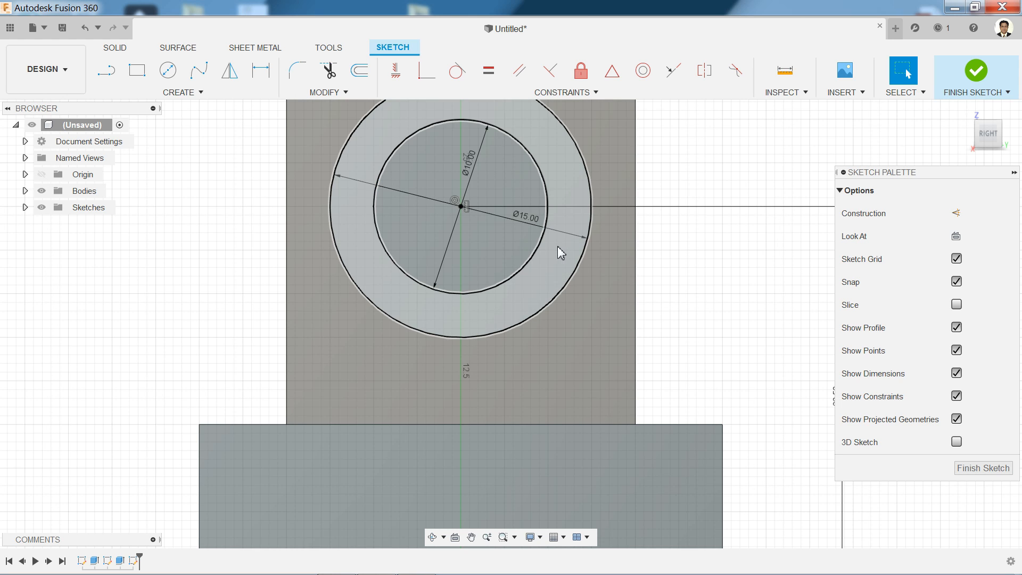
# Draw two lines from the end face's upper corners tangent to the outer circle, return to the home view and finish the sketch
pyautogui.scroll(-1, 558, 248)
pyautogui.scroll(-3, 558, 251)
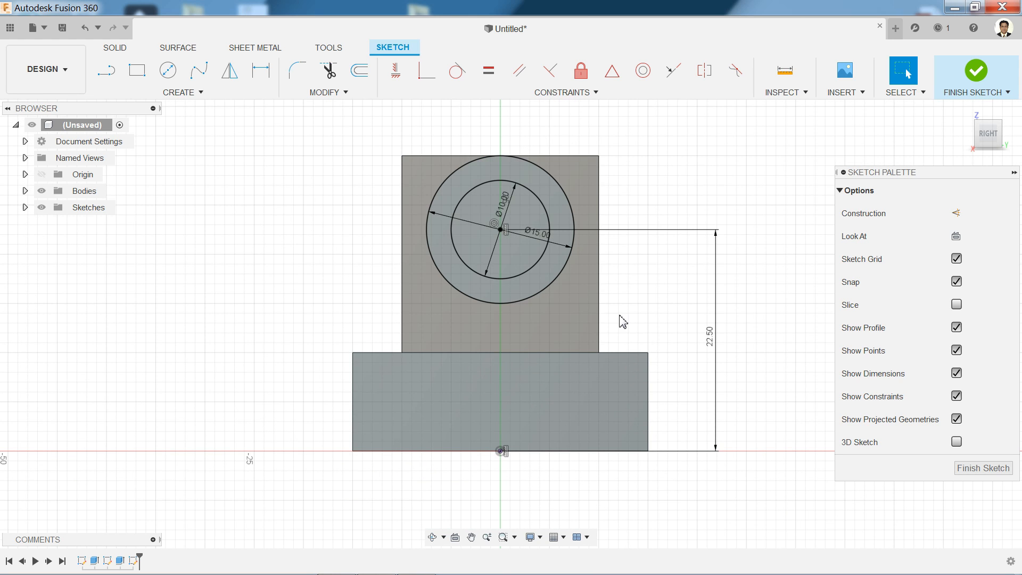
pyautogui.click(107, 71)
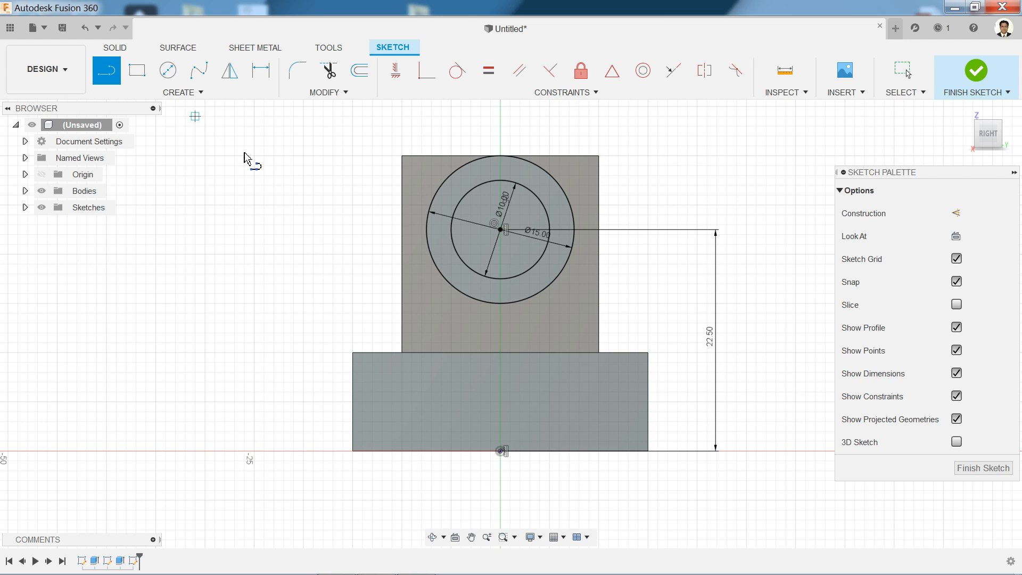
pyautogui.click(353, 353)
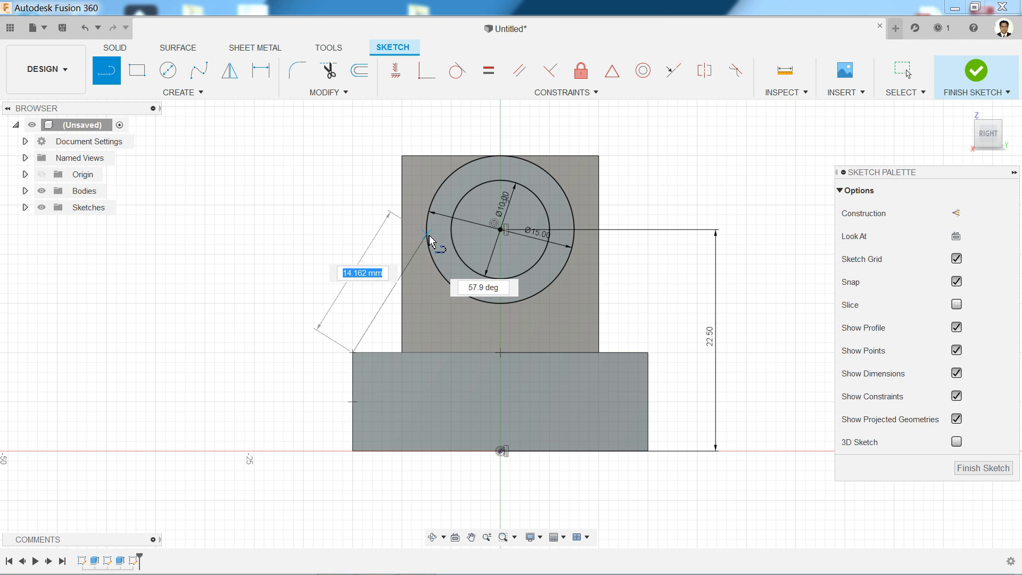
pyautogui.doubleClick(435, 199)
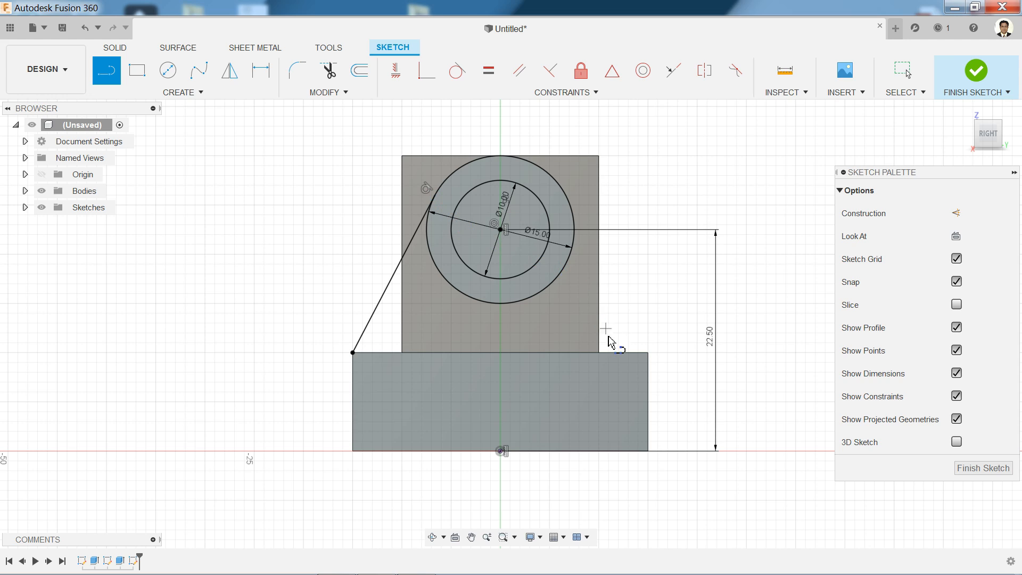
pyautogui.click(648, 352)
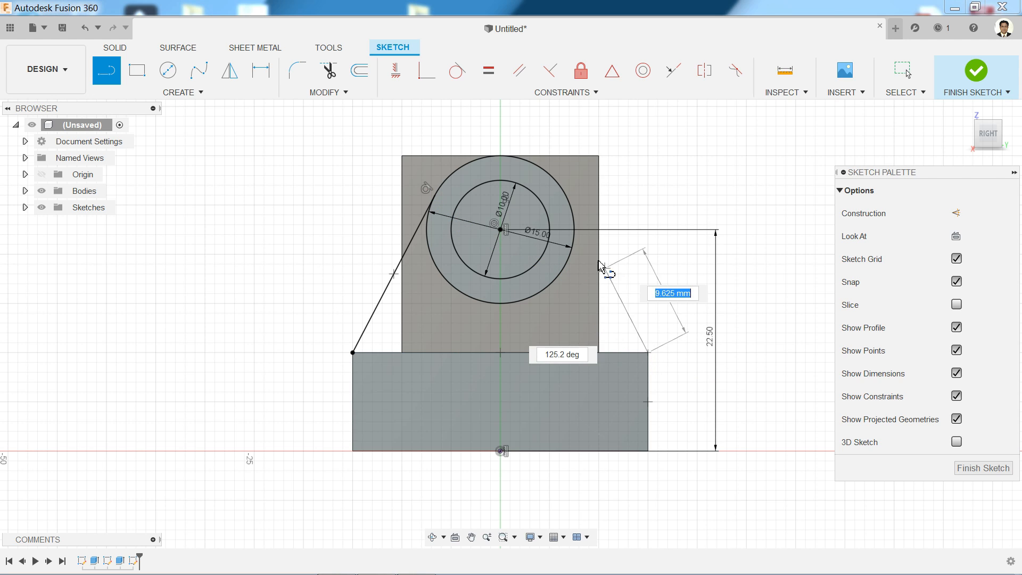
pyautogui.doubleClick(568, 197)
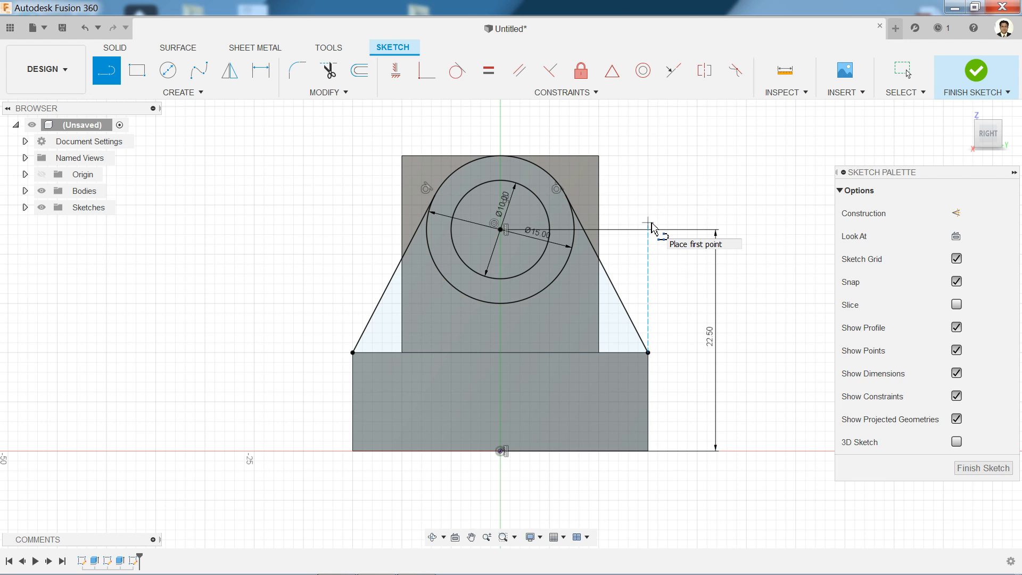
pyautogui.click(964, 113)
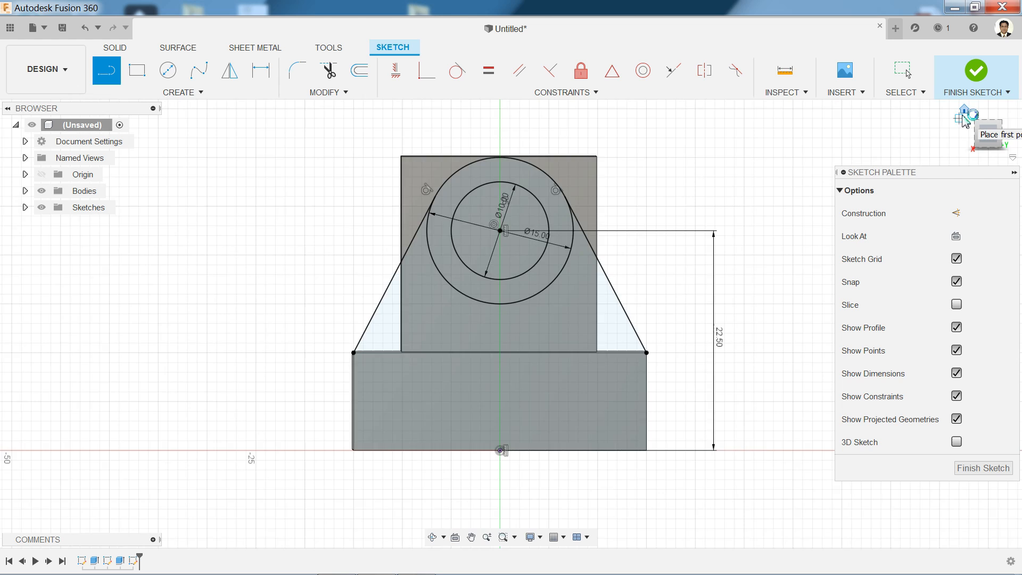
pyautogui.click(976, 72)
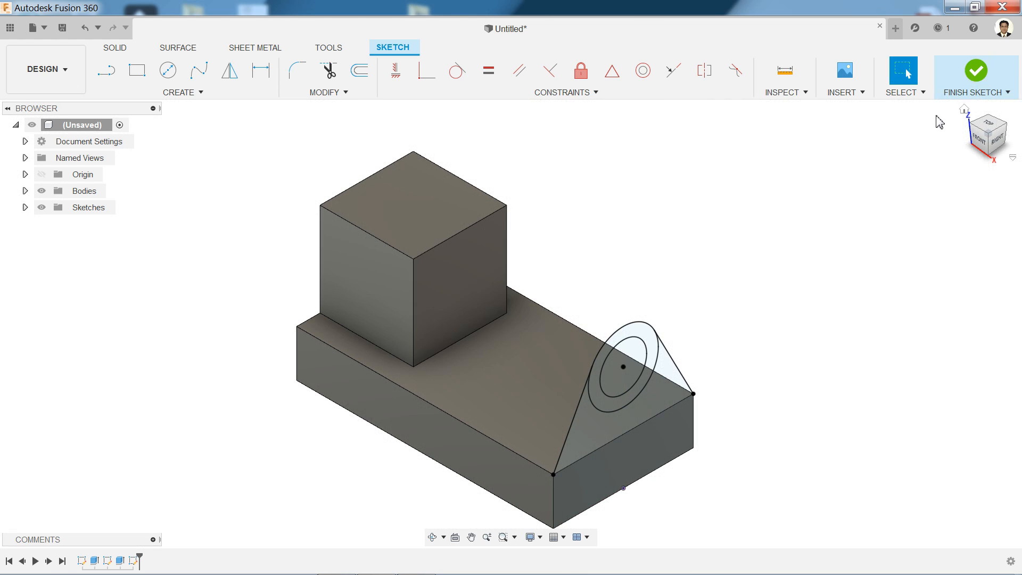
# Extrude the ring profile between the two circles on two sides, 5 mm on Side 1 and 15 mm on Side 2
pyautogui.scroll(4, 645, 448)
pyautogui.moveTo(628, 436); pyautogui.dragTo(622, 360, button='middle')
pyautogui.click(133, 74)
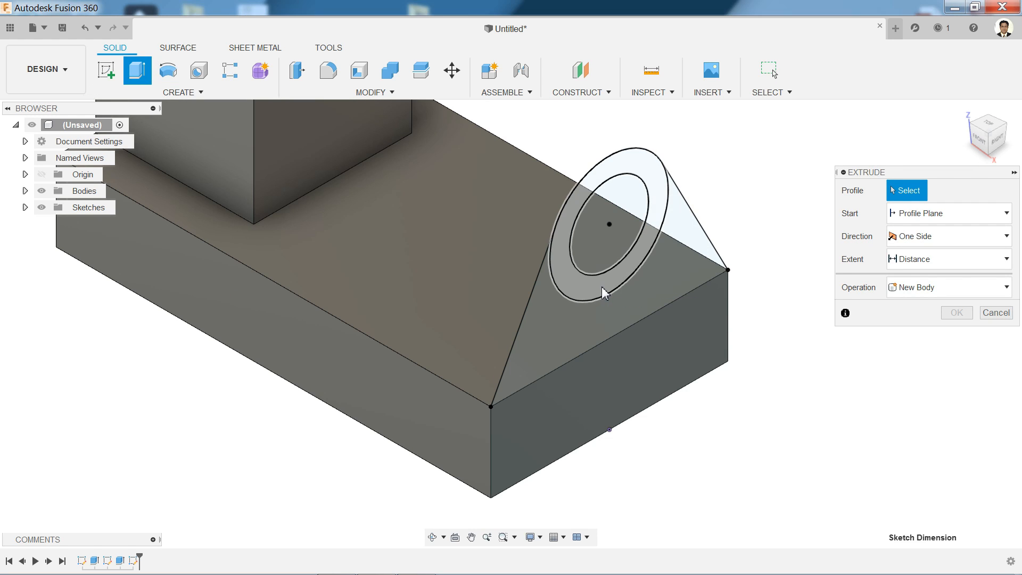
pyautogui.click(601, 288)
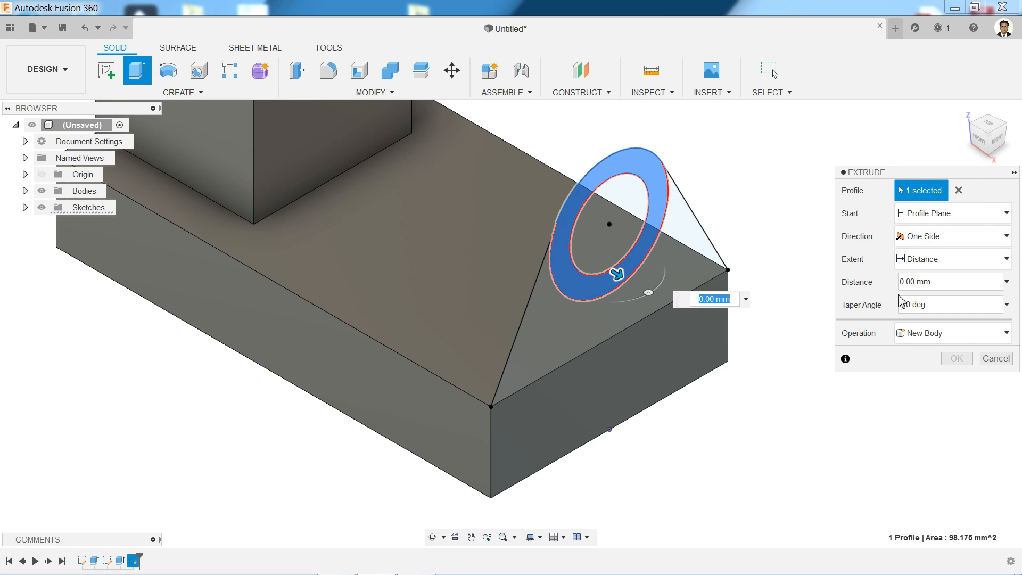
pyautogui.click(932, 236)
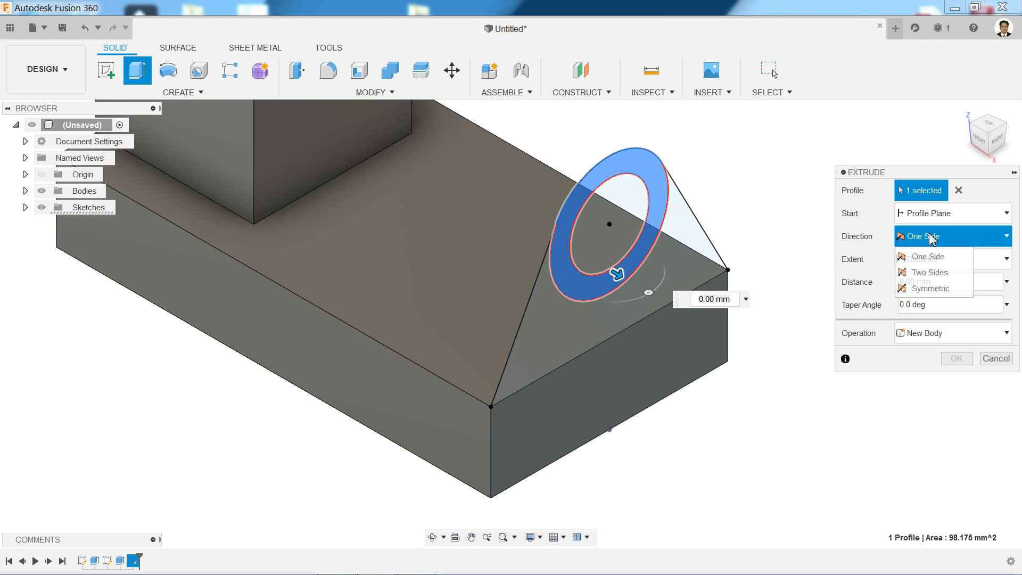
pyautogui.click(929, 272)
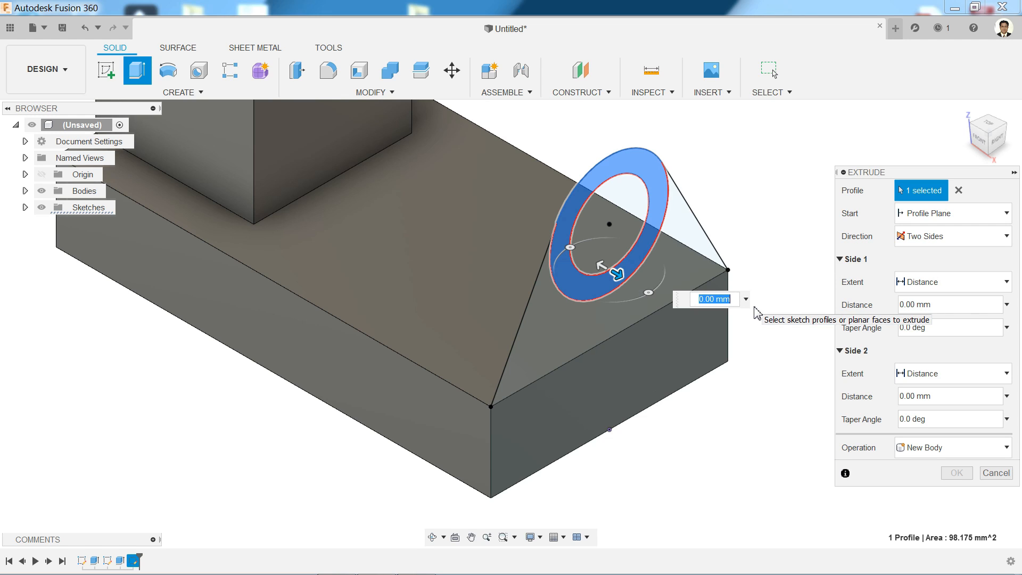
pyautogui.write('5')
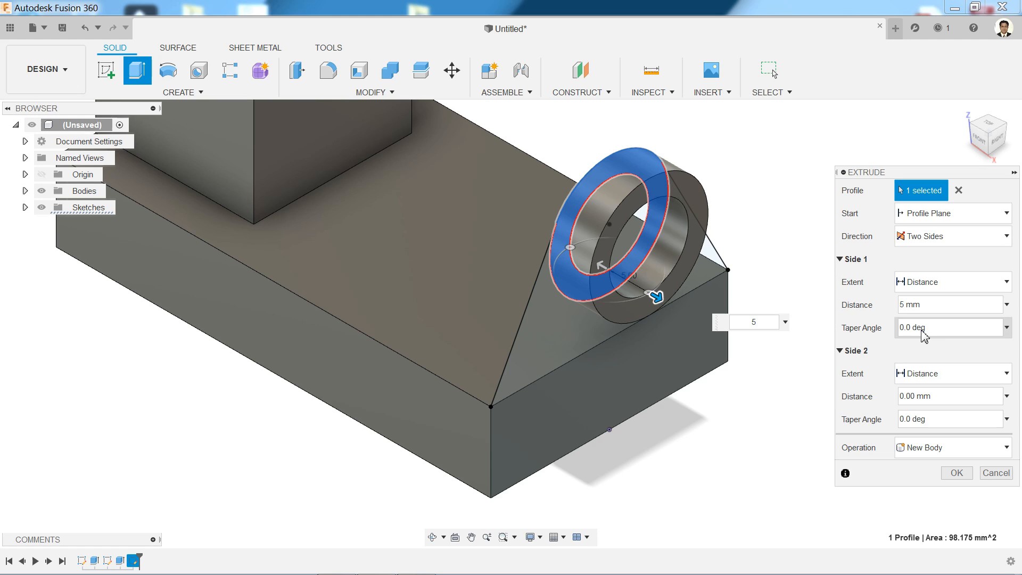
pyautogui.moveTo(936, 401); pyautogui.dragTo(896, 400)
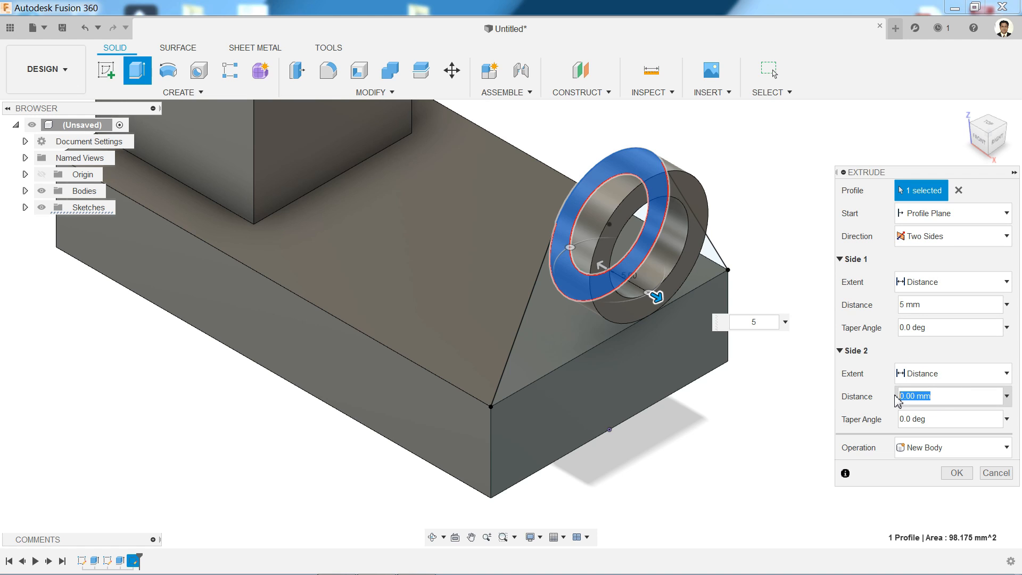
pyautogui.write('15')
pyautogui.press('Return')
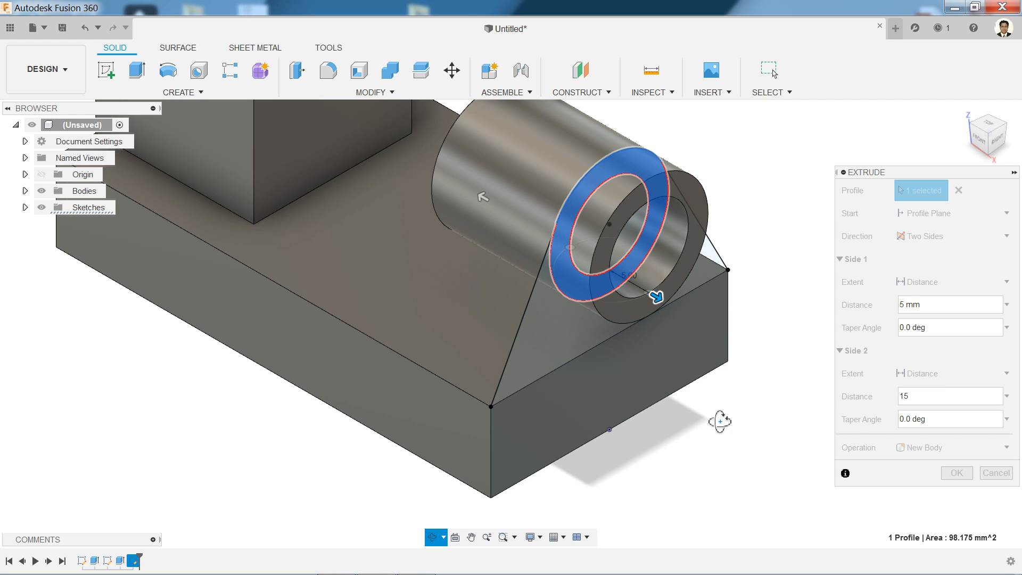
# Set the hollow cylinder's extrusion operation to Join and complete it
pyautogui.moveTo(719, 418)
pyautogui.keyDown('shift'); pyautogui.mouseDown(button='middle')
pyautogui.moveTo(748, 406)
pyautogui.moveTo(756, 383)
pyautogui.moveTo(736, 417)
pyautogui.moveTo(741, 390)
pyautogui.moveTo(713, 424)
pyautogui.moveTo(730, 424)
pyautogui.moveTo(743, 397)
pyautogui.moveTo(760, 396)
pyautogui.moveTo(736, 410)
pyautogui.mouseUp(button='middle'); pyautogui.keyUp('shift')
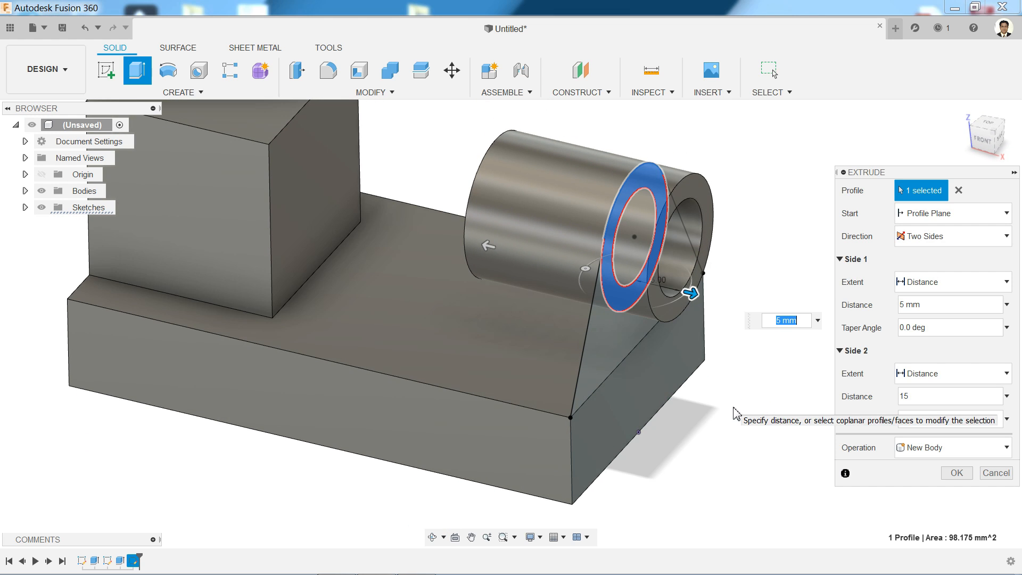
pyautogui.click(914, 452)
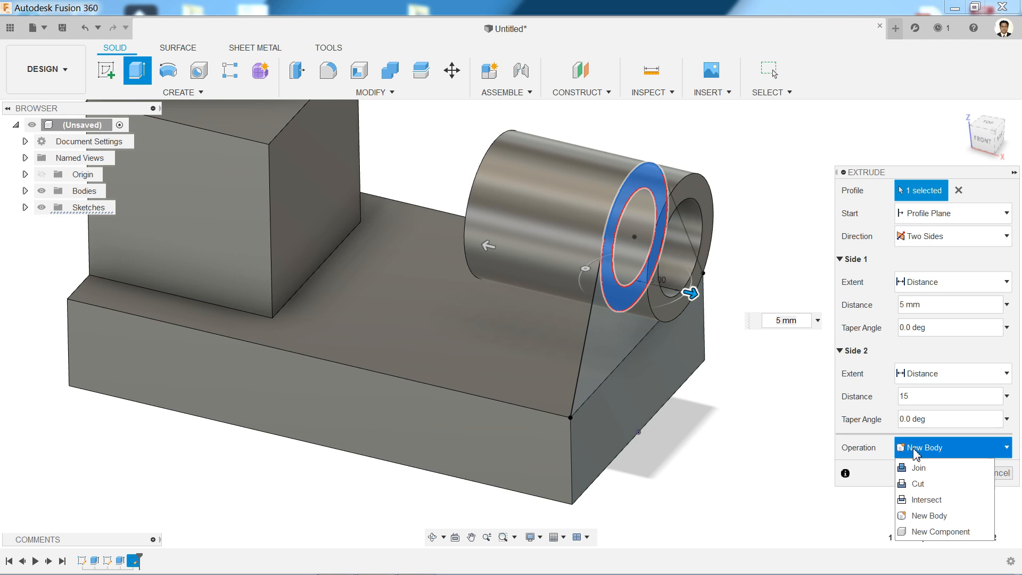
pyautogui.click(916, 471)
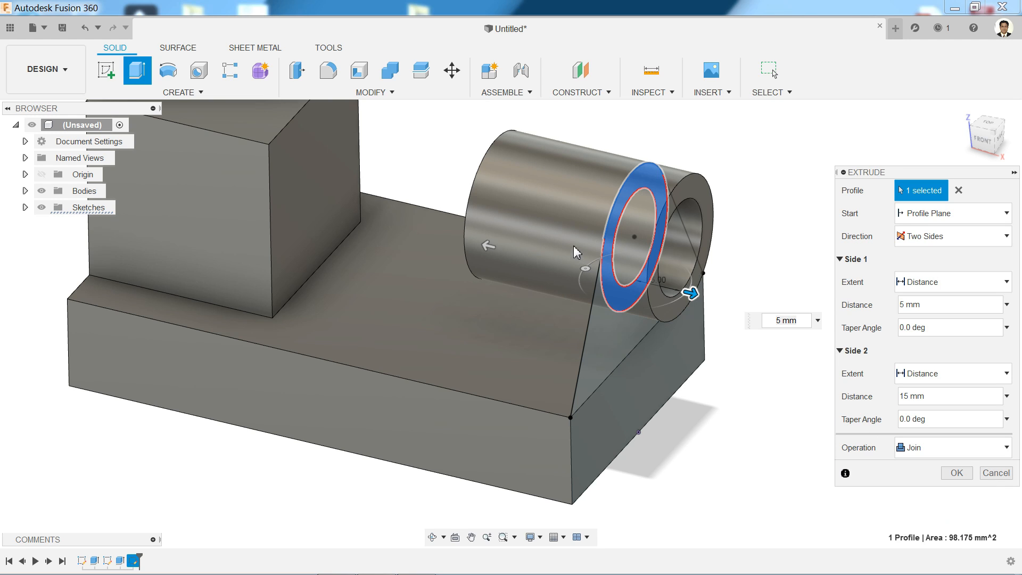
pyautogui.click(955, 473)
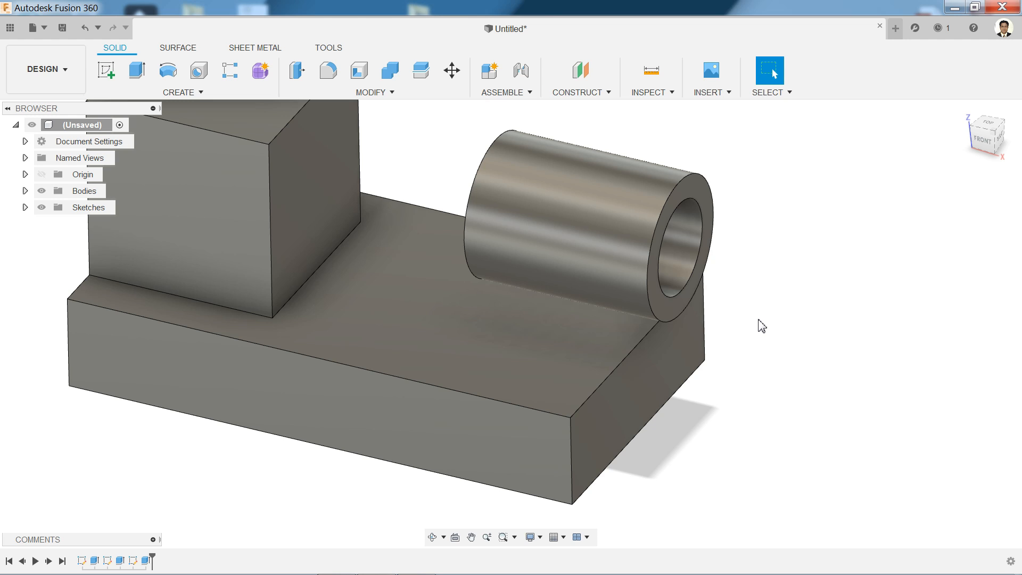
# Make Sketch3 visible again so its support profile below the cylinder can be selected
pyautogui.moveTo(761, 325)
pyautogui.keyDown('shift'); pyautogui.mouseDown(button='middle')
pyautogui.moveTo(796, 305)
pyautogui.moveTo(800, 288)
pyautogui.moveTo(744, 326)
pyautogui.mouseUp(button='middle'); pyautogui.keyUp('shift')
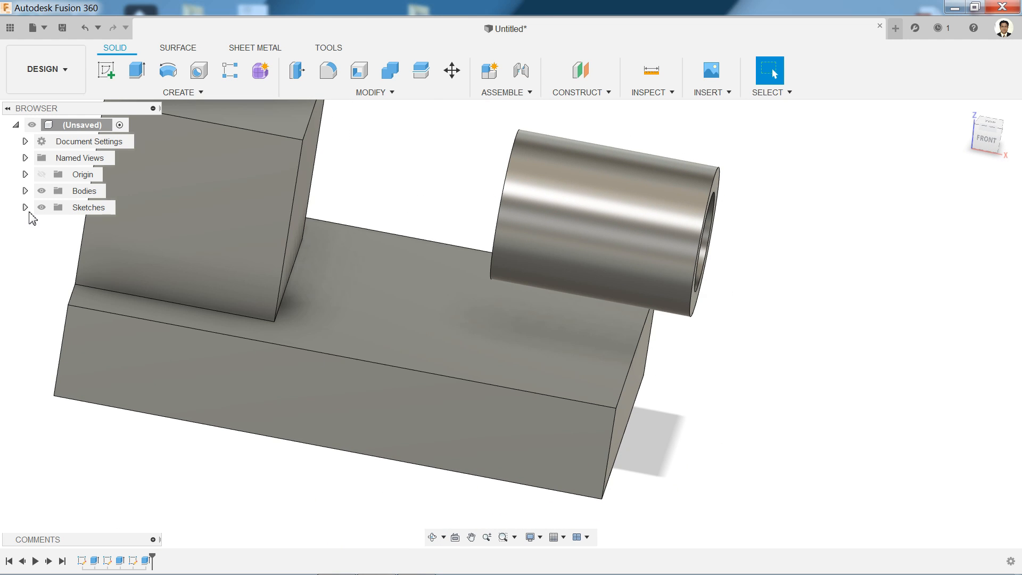
pyautogui.click(25, 207)
pyautogui.click(52, 260)
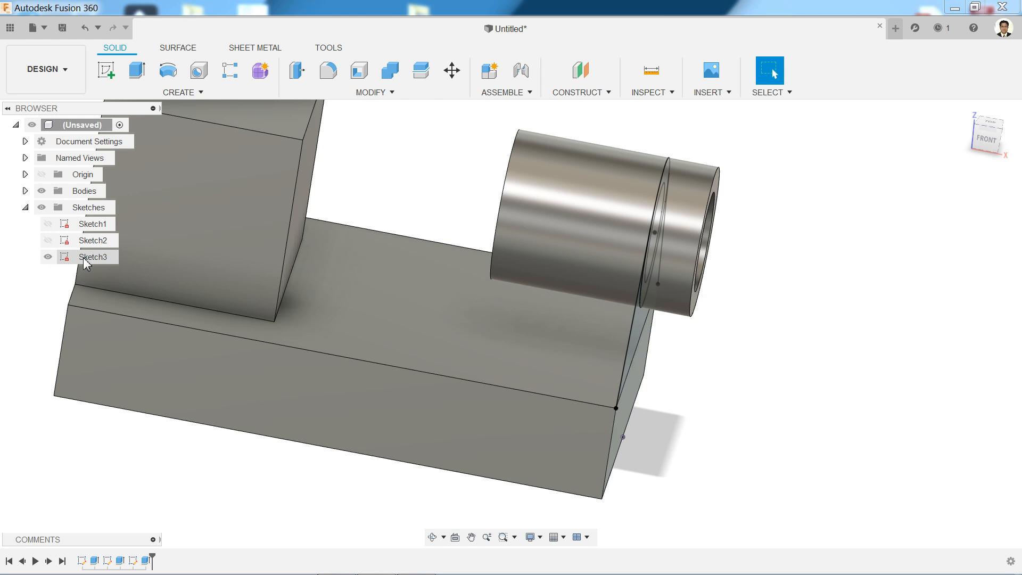
pyautogui.click(49, 258)
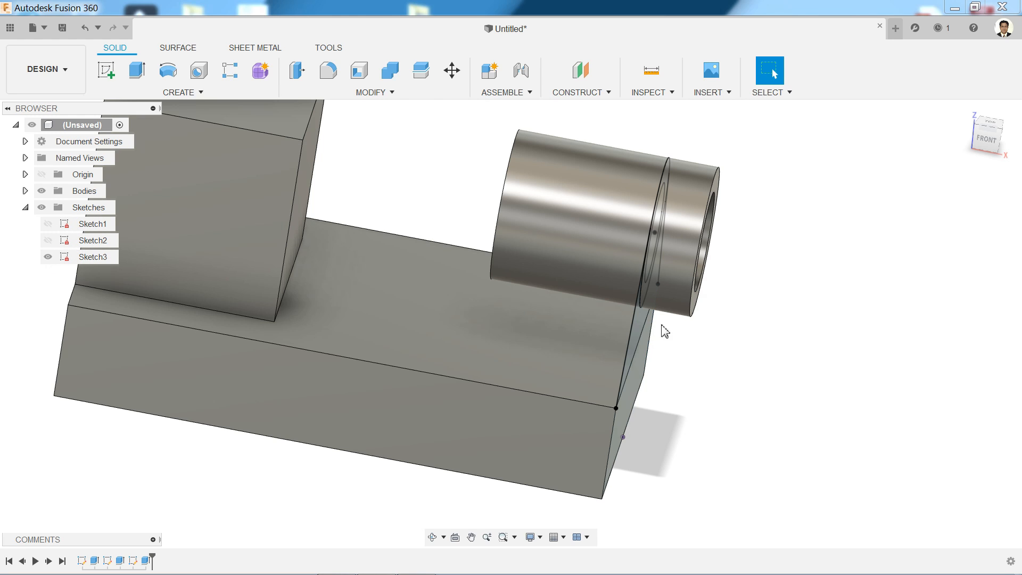
pyautogui.keyDown('shift'); pyautogui.moveTo(729, 334); pyautogui.dragTo(712, 319, button='middle'); pyautogui.keyUp('shift')
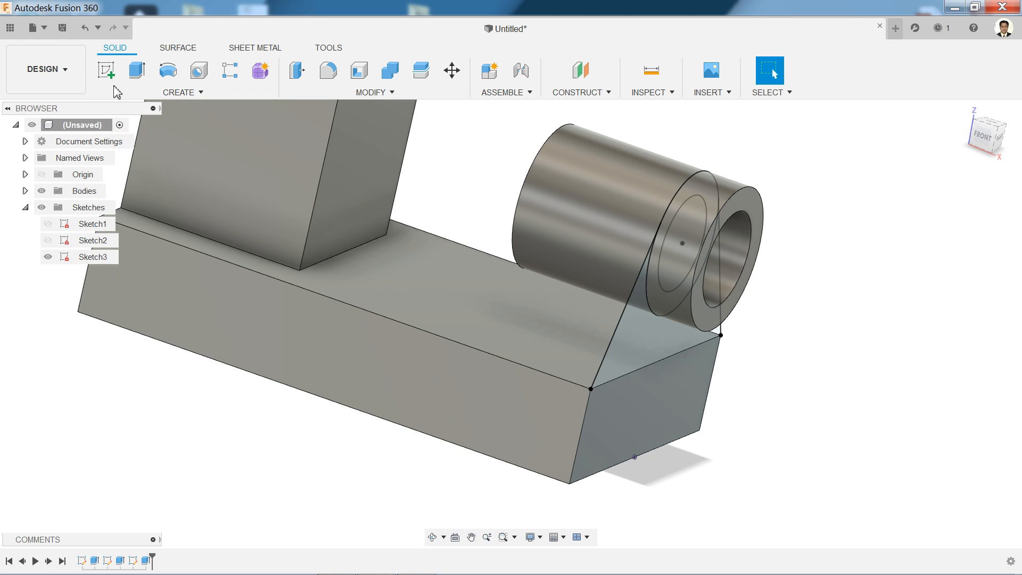
# Extrude the tangent support profile below the cylinder by -3 mm into the base side, using the Join operation
pyautogui.click(137, 70)
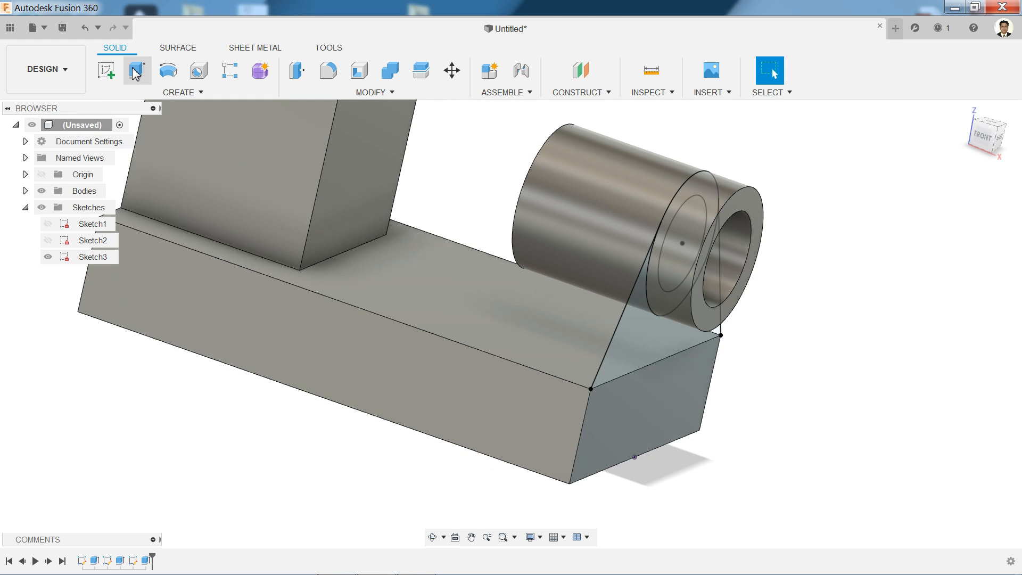
pyautogui.click(650, 337)
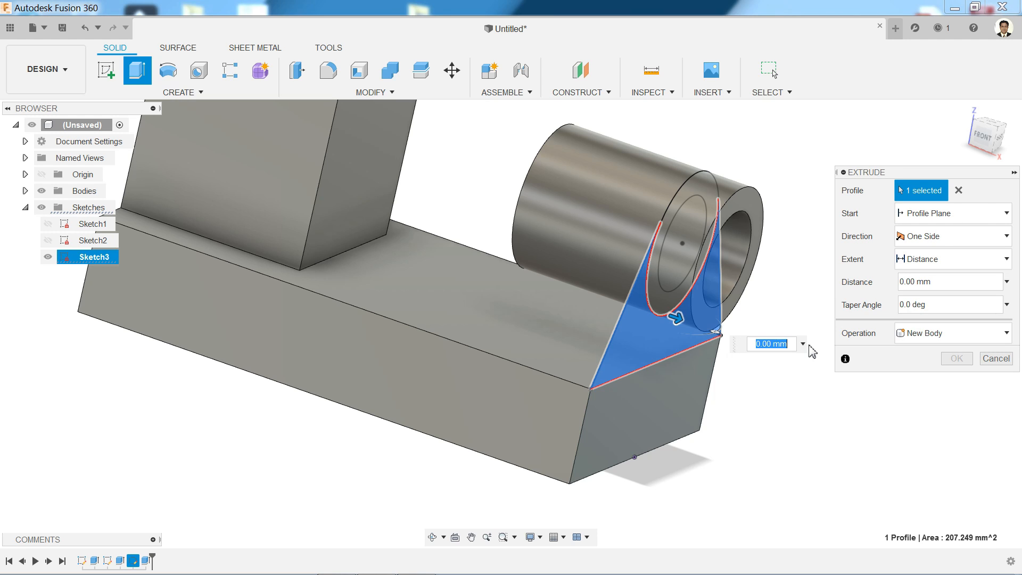
pyautogui.moveTo(944, 280); pyautogui.dragTo(903, 281)
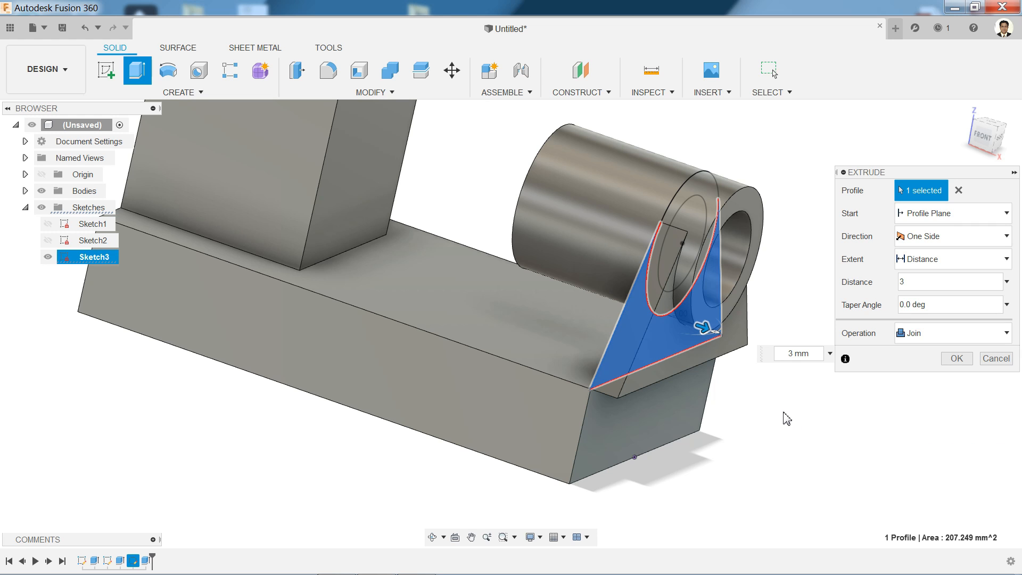
pyautogui.keyDown('shift'); pyautogui.moveTo(721, 417); pyautogui.dragTo(791, 426, button='middle'); pyautogui.keyUp('shift')
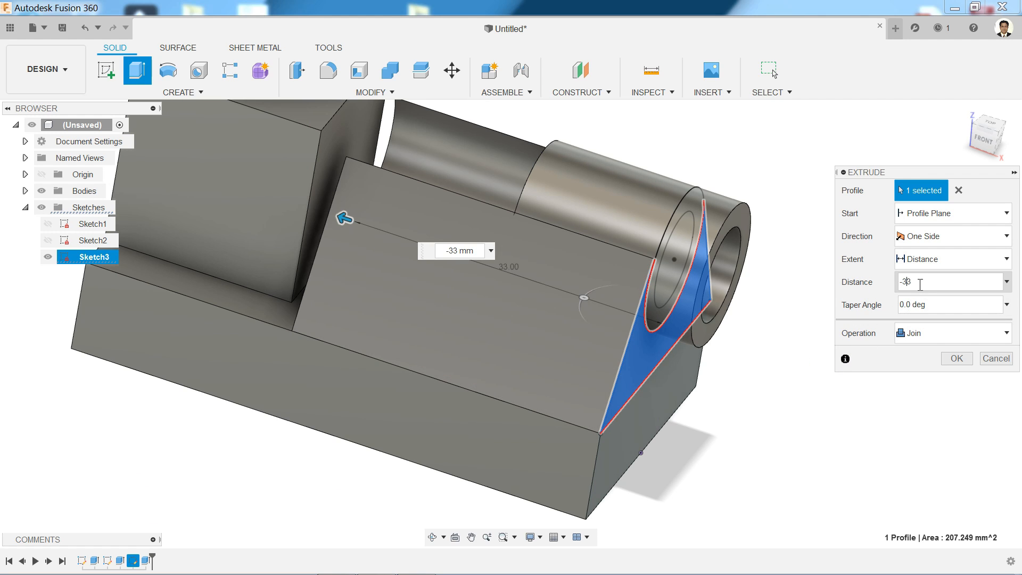
pyautogui.press('BackSpace')
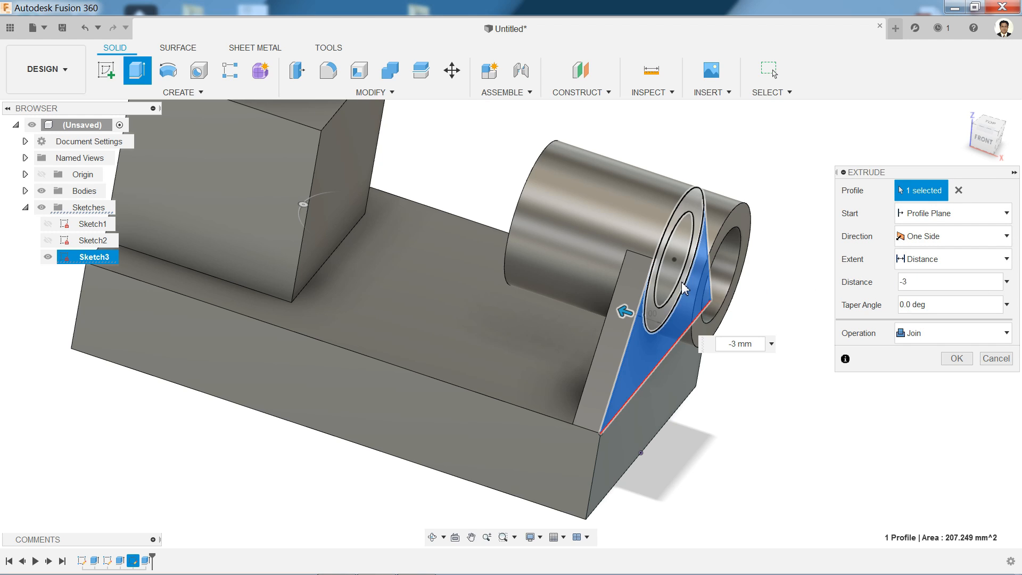
pyautogui.click(956, 357)
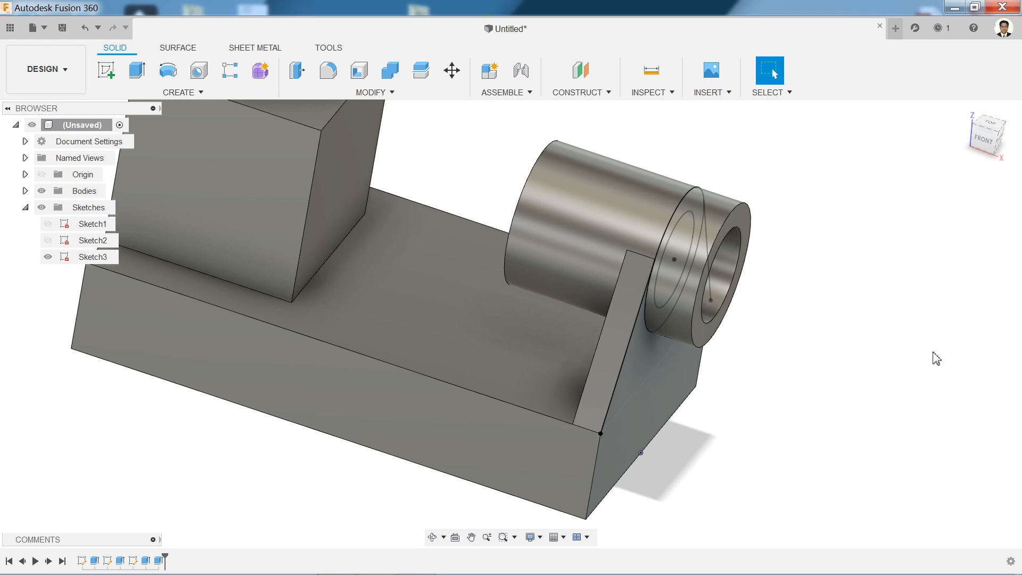
# Hide Sketch3 and return the model to the home view
pyautogui.click(48, 256)
pyautogui.scroll(-3, 559, 209)
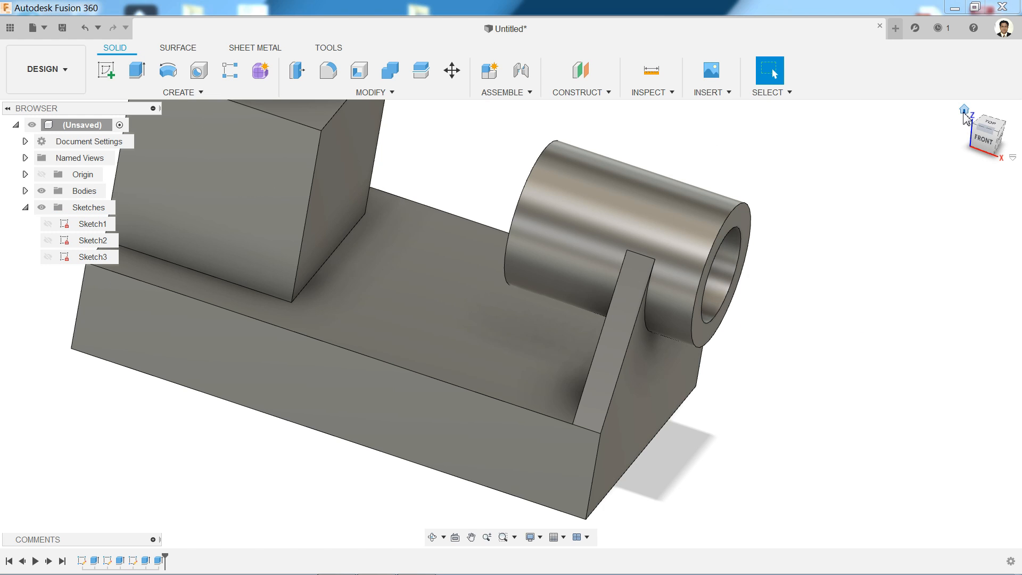
pyautogui.click(964, 111)
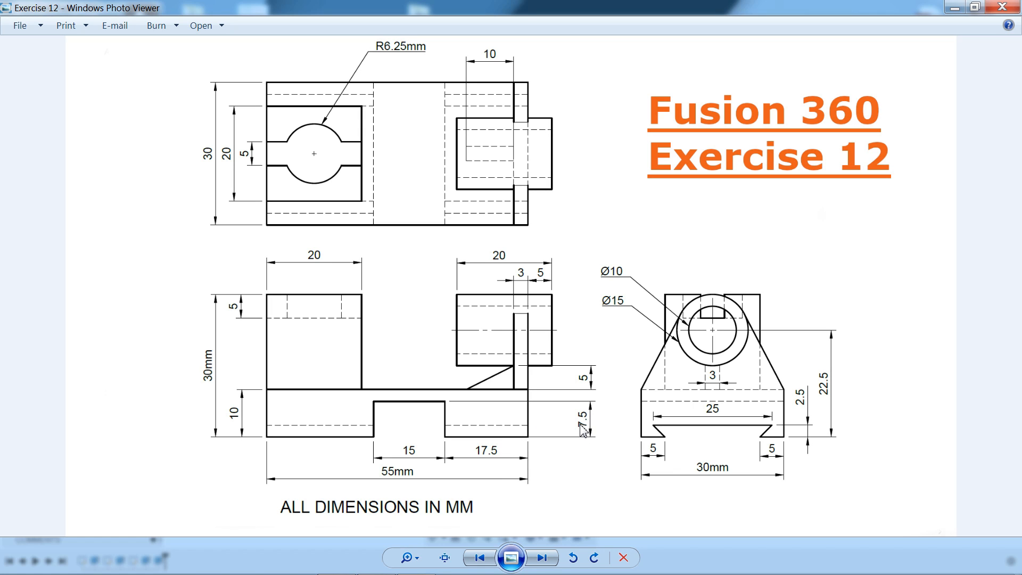
# Put the exercise drawing away and start a sketch on the base block's long front face
pyautogui.click(955, 8)
pyautogui.click(452, 420)
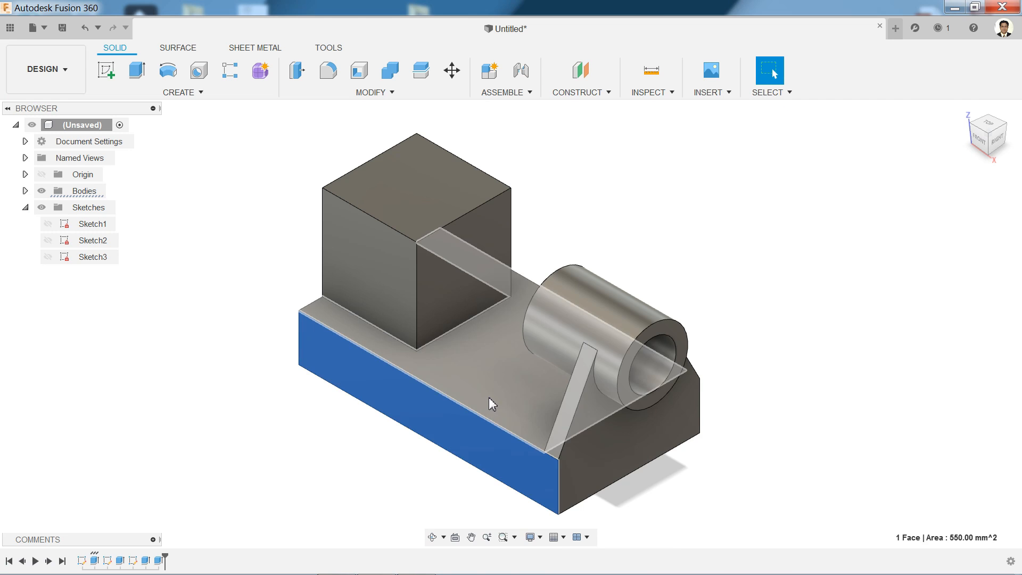
pyautogui.click(108, 75)
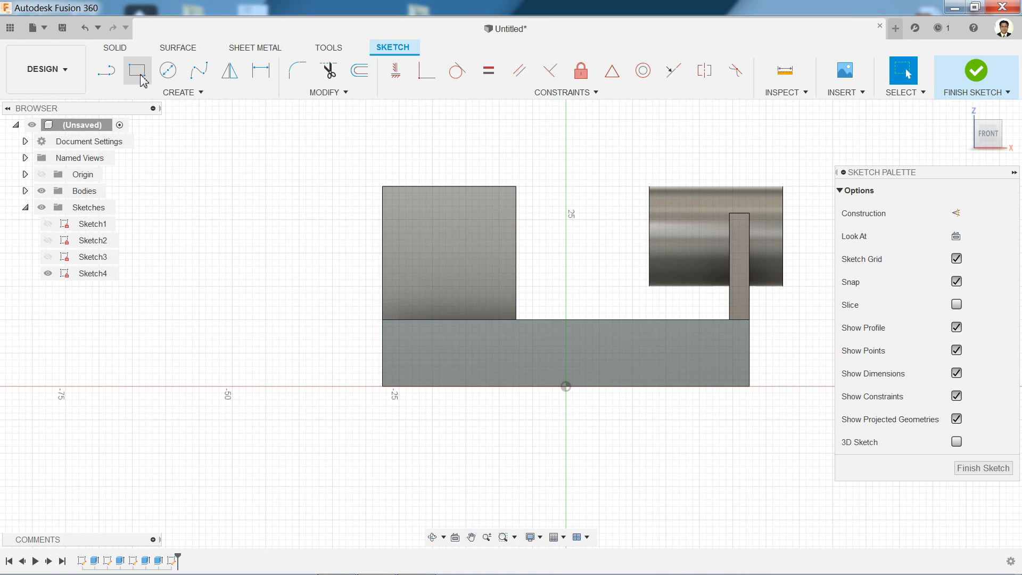
# Draw a rectangle 15 mm wide and 7.5 mm high on the base's bottom edge, with one side at the sketch origin
pyautogui.click(137, 71)
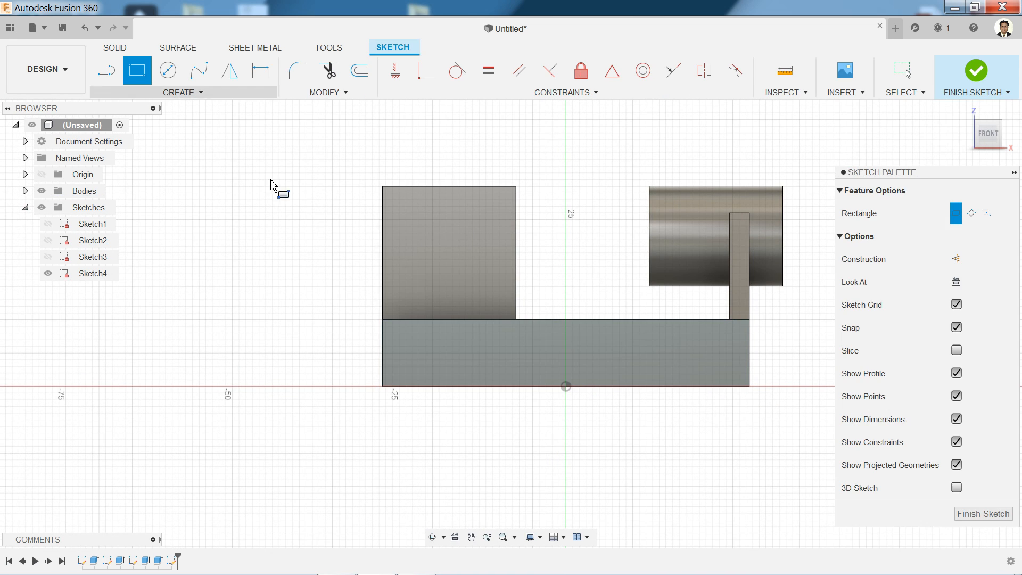
pyautogui.click(666, 386)
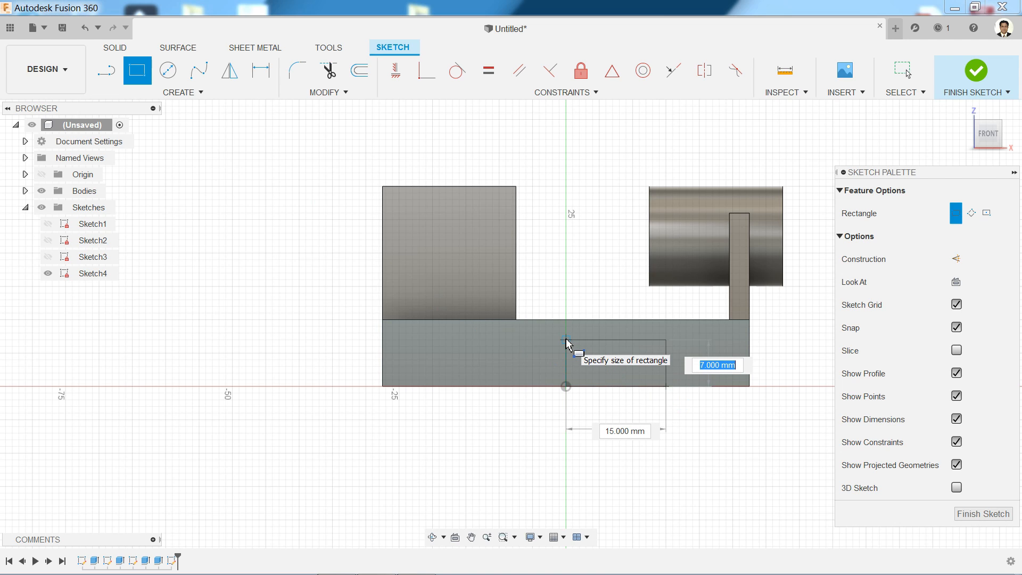
pyautogui.write('7.5')
pyautogui.press('Tab')
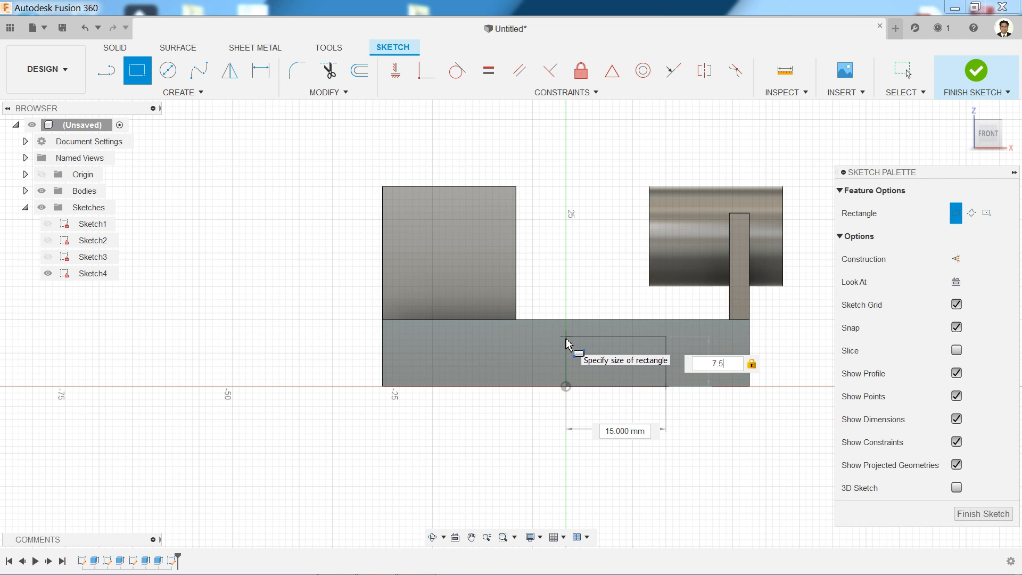
pyautogui.press('Tab')
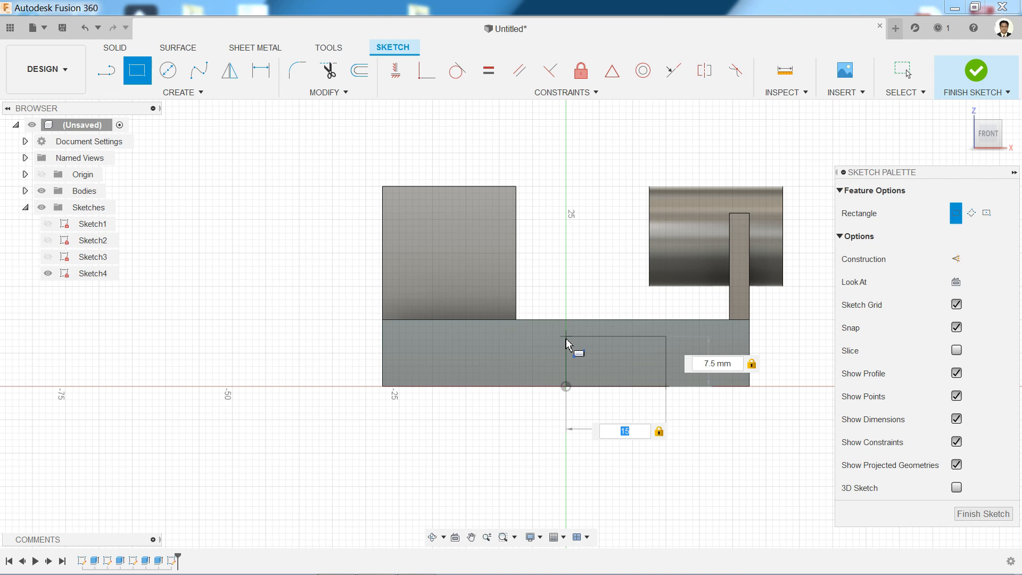
pyautogui.press('Return')
pyautogui.press('Escape')
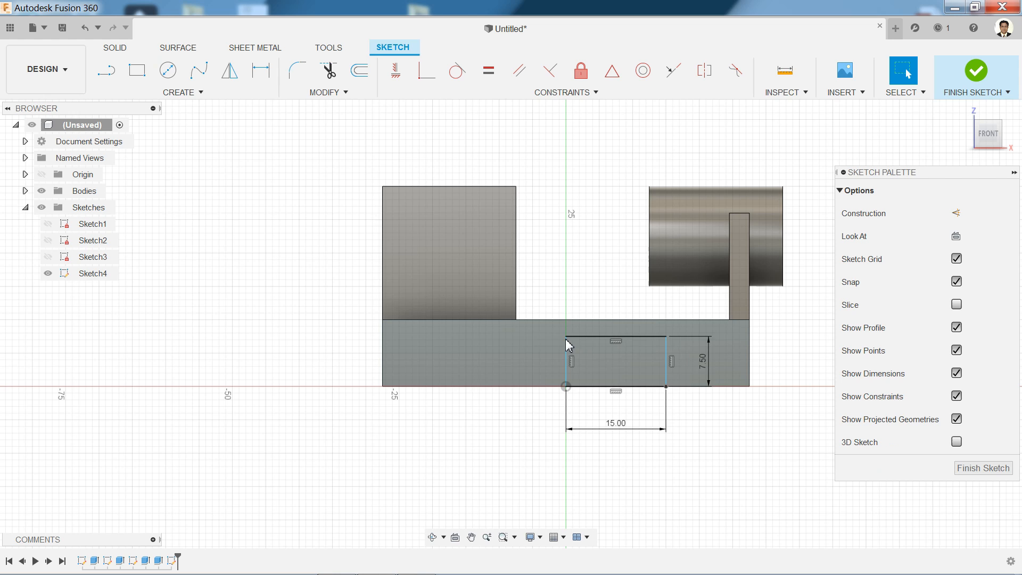
# Dimension the slot rectangle's side nearest the cylinder support 17.5 mm from the base's end edge and finish the sketch
pyautogui.scroll(3, 657, 388)
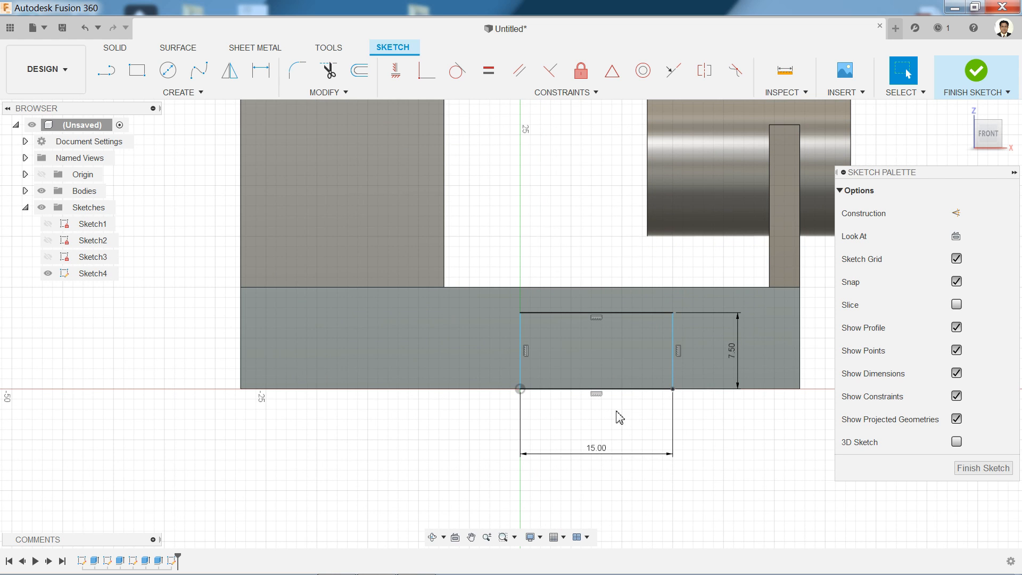
pyautogui.scroll(-2, 561, 400)
pyautogui.scroll(2, 700, 368)
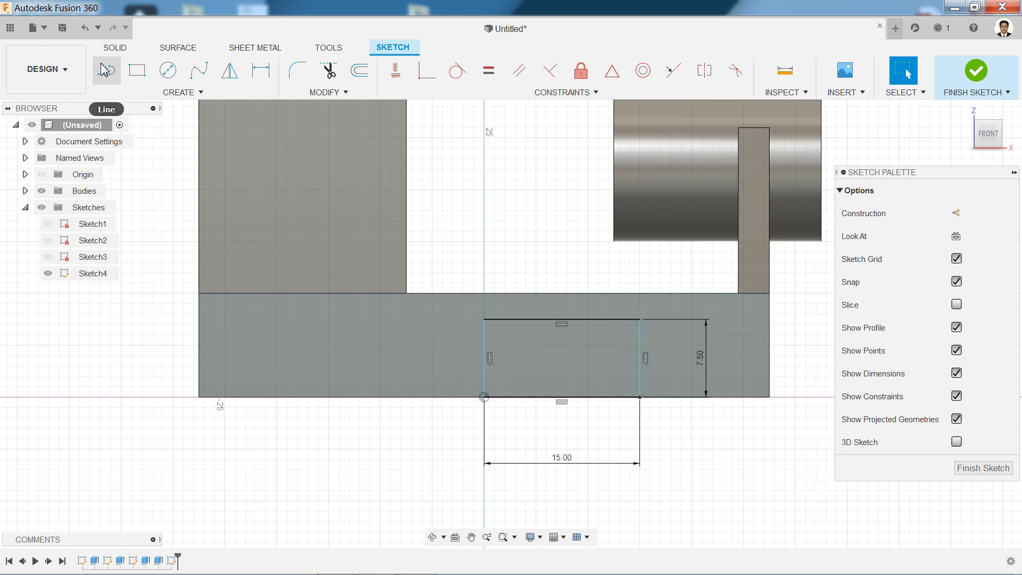
pyautogui.click(266, 81)
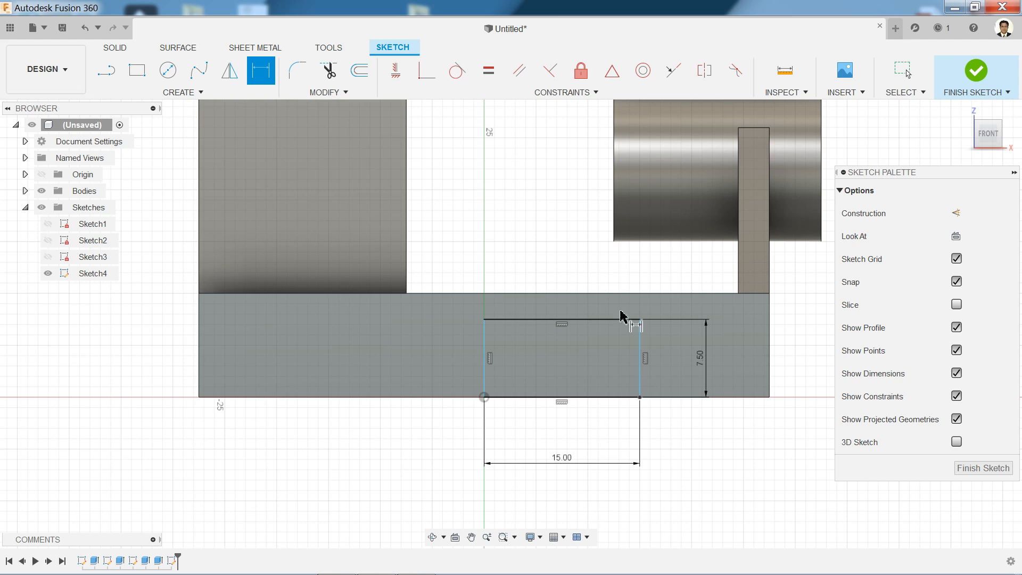
pyautogui.click(643, 389)
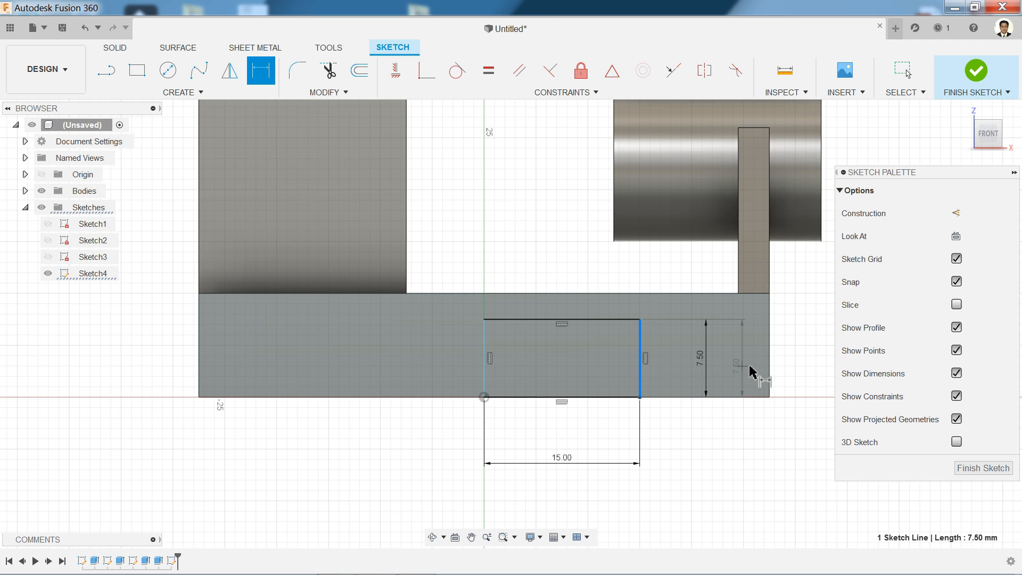
pyautogui.click(769, 376)
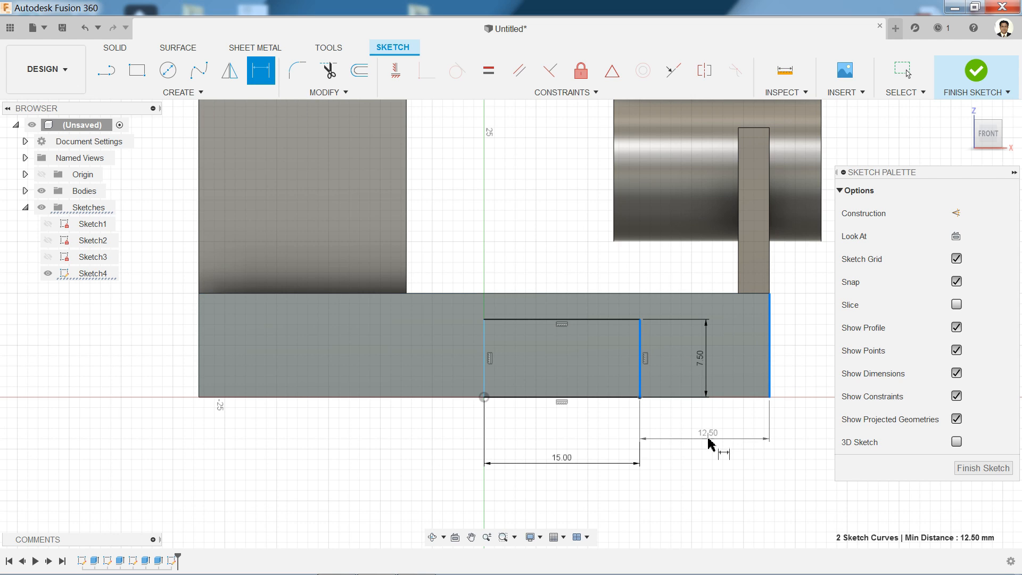
pyautogui.click(713, 442)
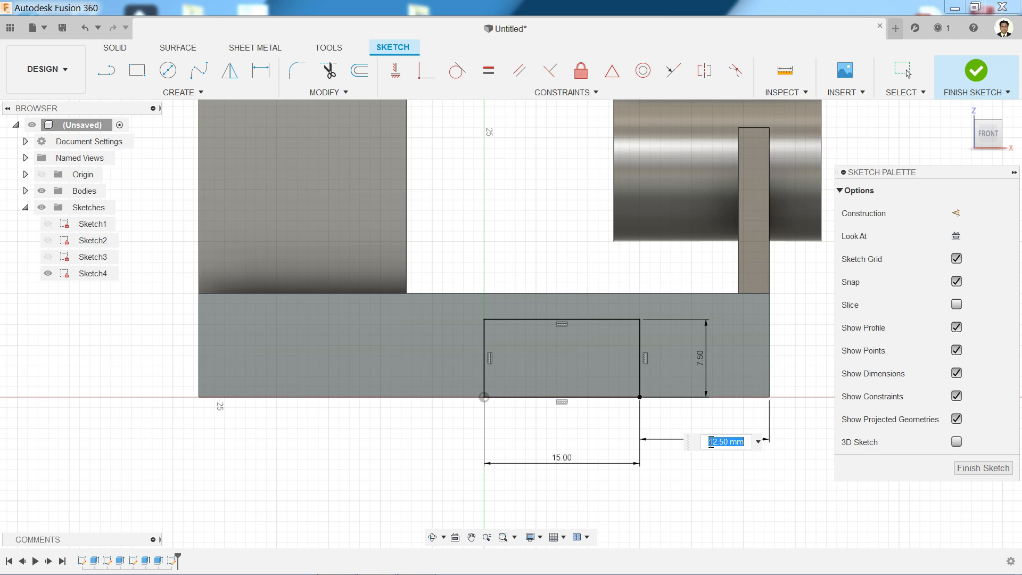
pyautogui.write('17.5')
pyautogui.press('Return')
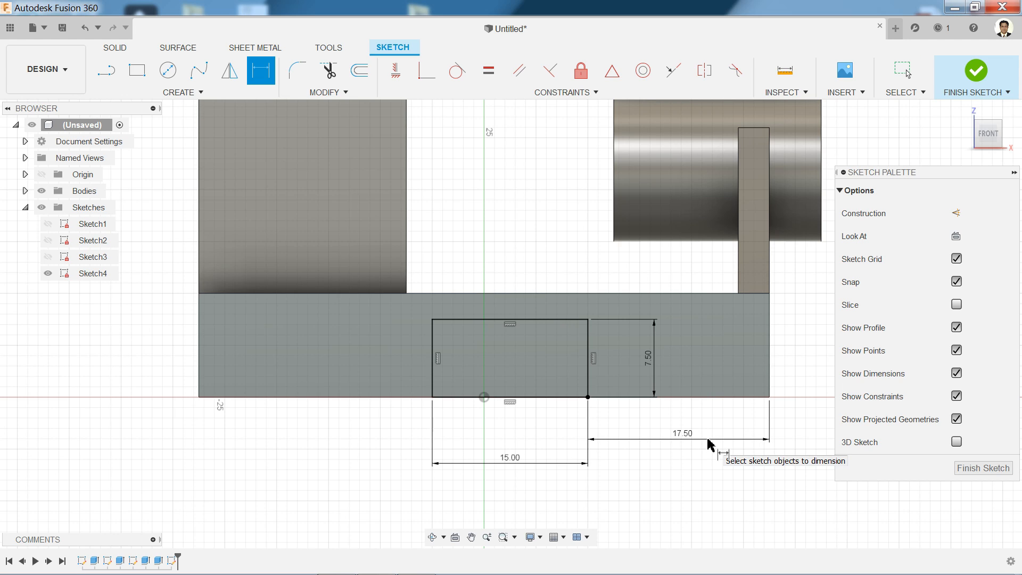
pyautogui.scroll(2, 709, 441)
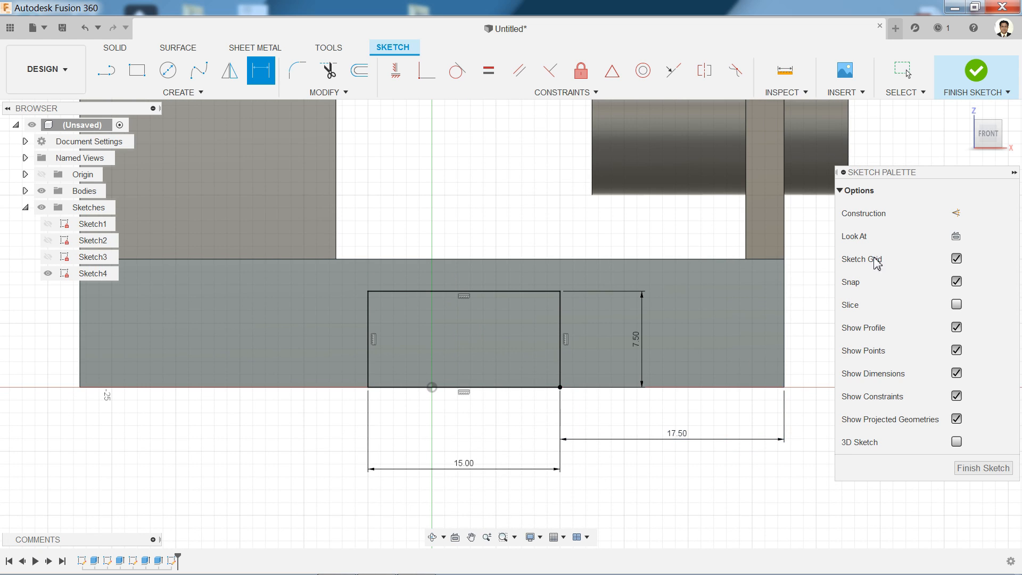
pyautogui.click(974, 74)
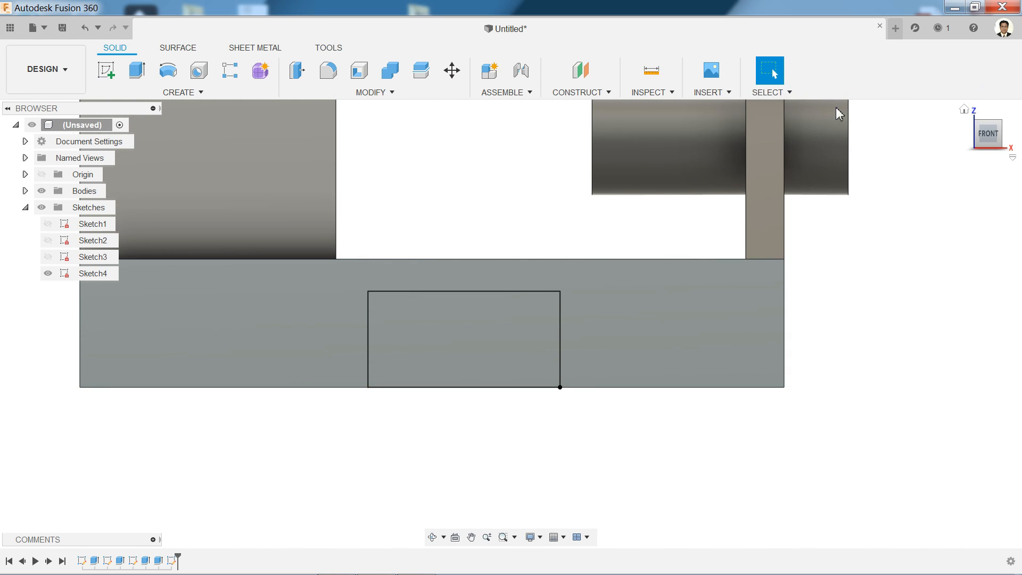
# Cut the slot rectangle through the base using Extrude with extent To Object at the opposite long face, and return to the home view
pyautogui.click(138, 70)
pyautogui.click(461, 330)
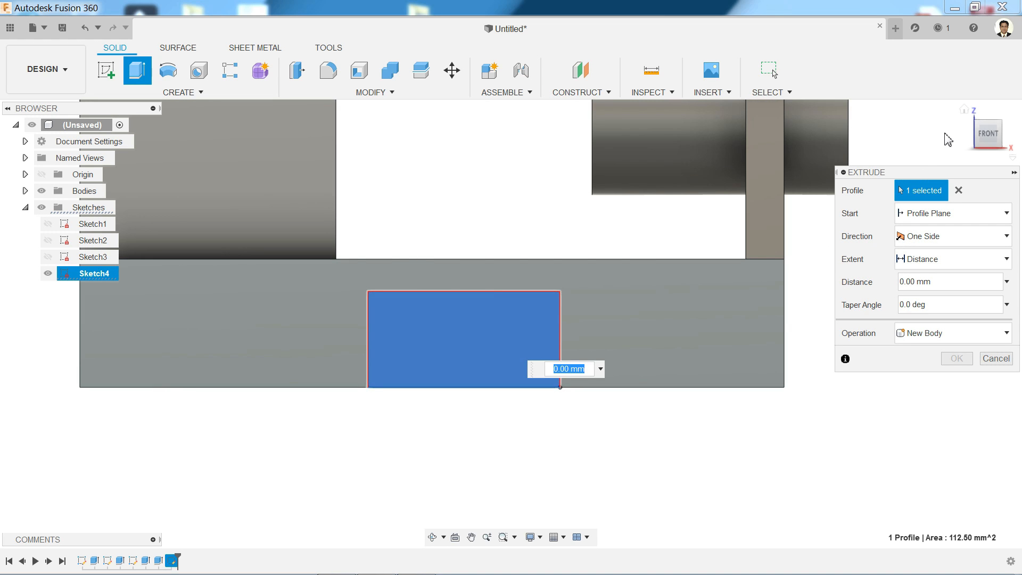
pyautogui.click(964, 110)
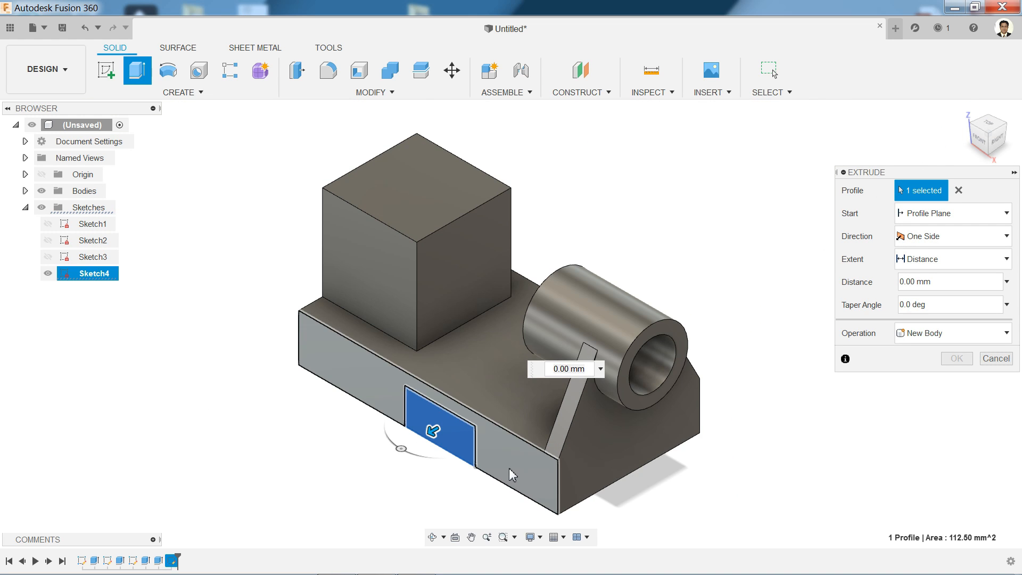
pyautogui.scroll(3, 511, 473)
pyautogui.click(916, 336)
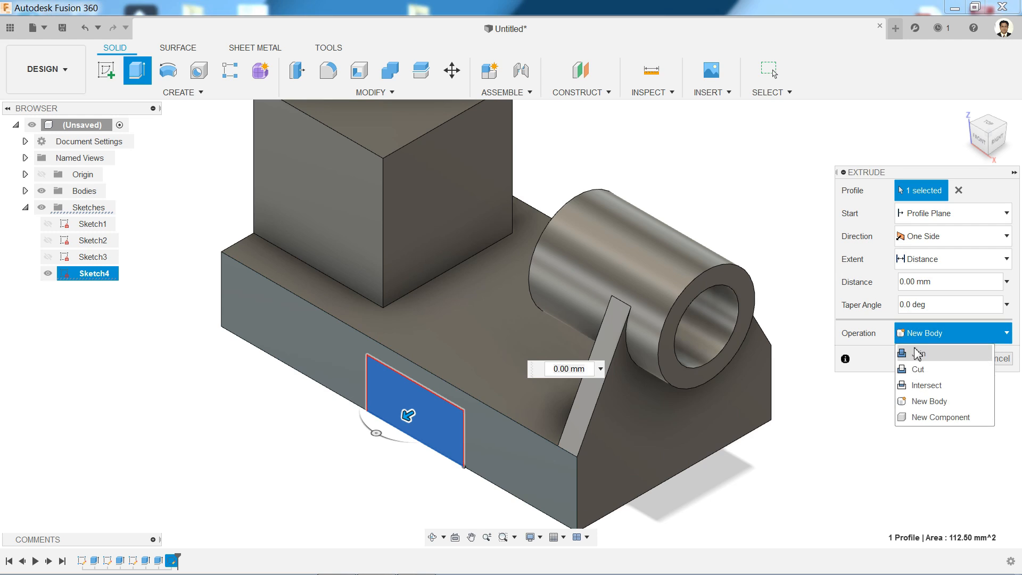
pyautogui.click(918, 366)
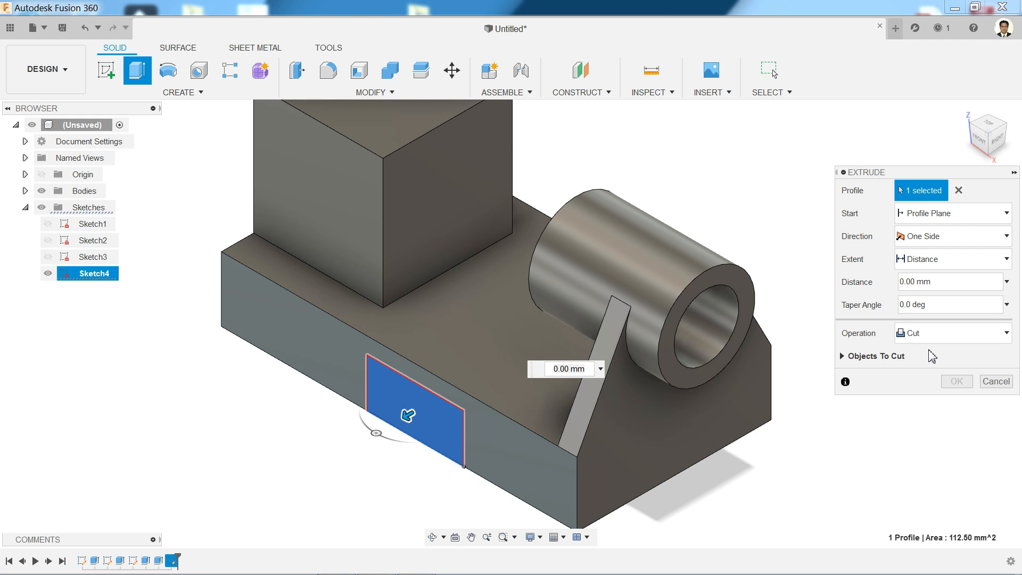
pyautogui.click(926, 258)
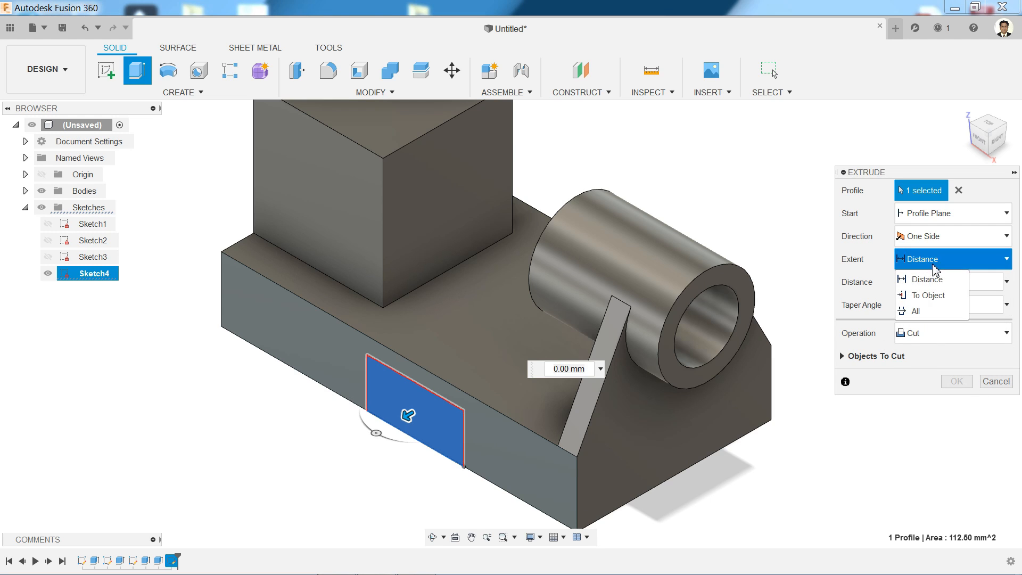
pyautogui.click(926, 296)
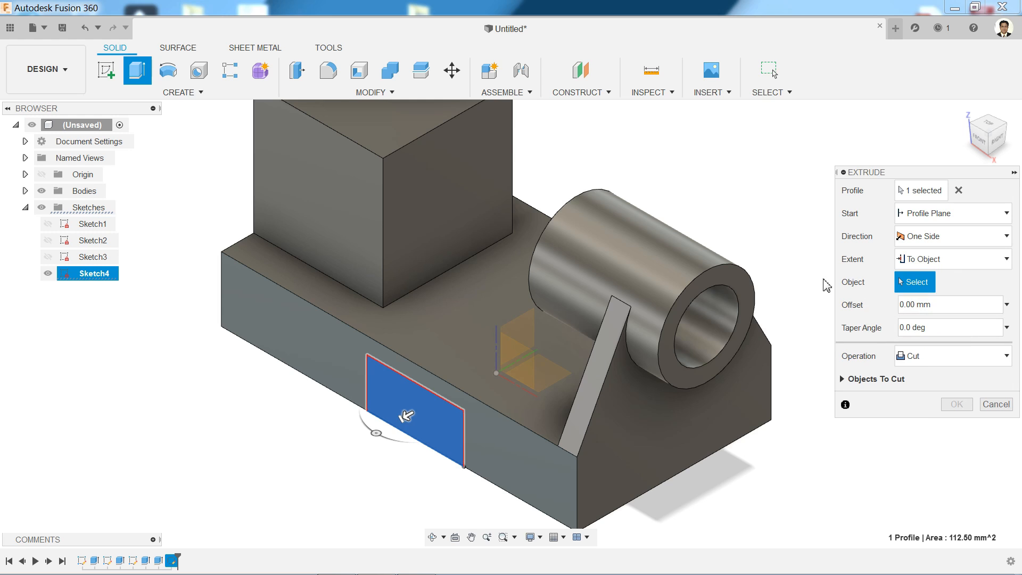
pyautogui.keyDown('shift'); pyautogui.moveTo(774, 270); pyautogui.dragTo(639, 271, button='middle'); pyautogui.keyUp('shift')
pyautogui.scroll(-5, 627, 266)
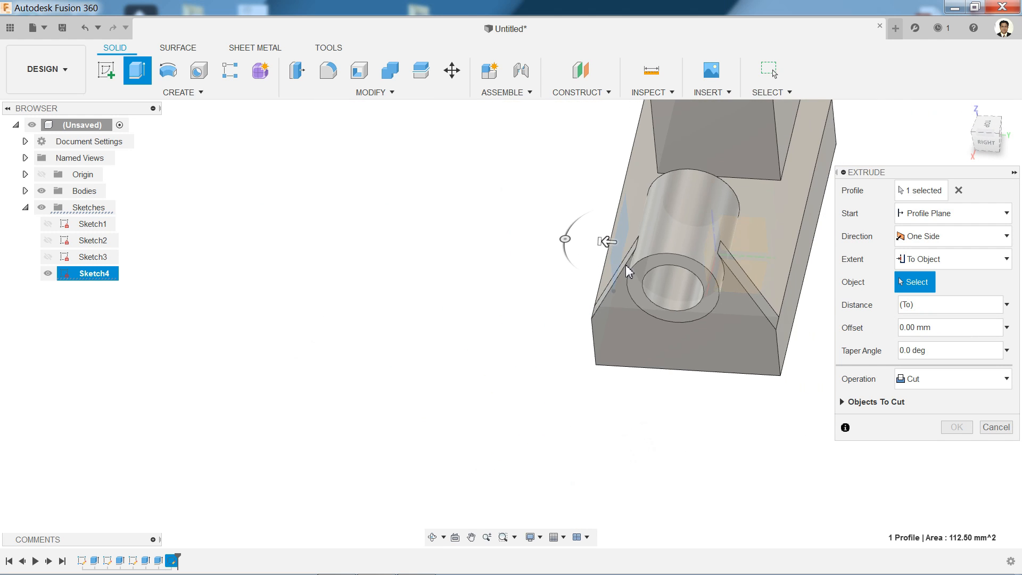
pyautogui.scroll(4, 793, 266)
pyautogui.click(754, 277)
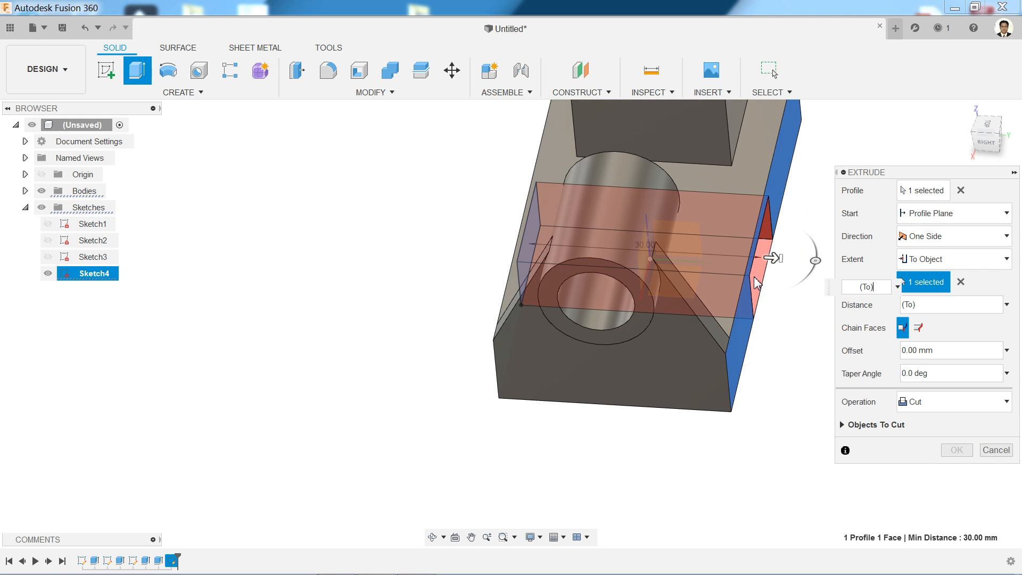
pyautogui.keyDown('shift'); pyautogui.moveTo(775, 346); pyautogui.dragTo(793, 282, button='middle'); pyautogui.keyUp('shift')
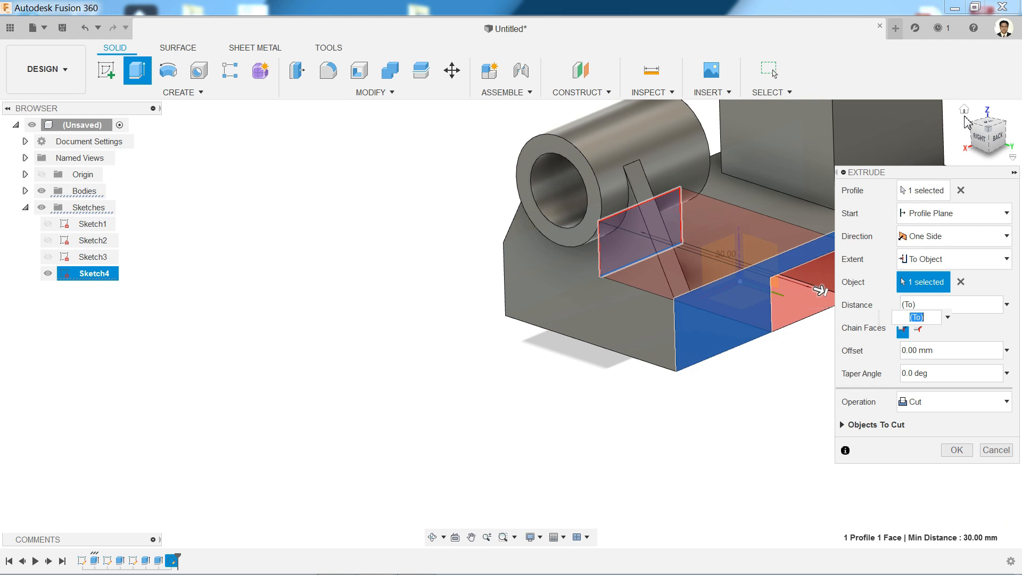
pyautogui.scroll(-3, 751, 215)
pyautogui.scroll(5, 752, 215)
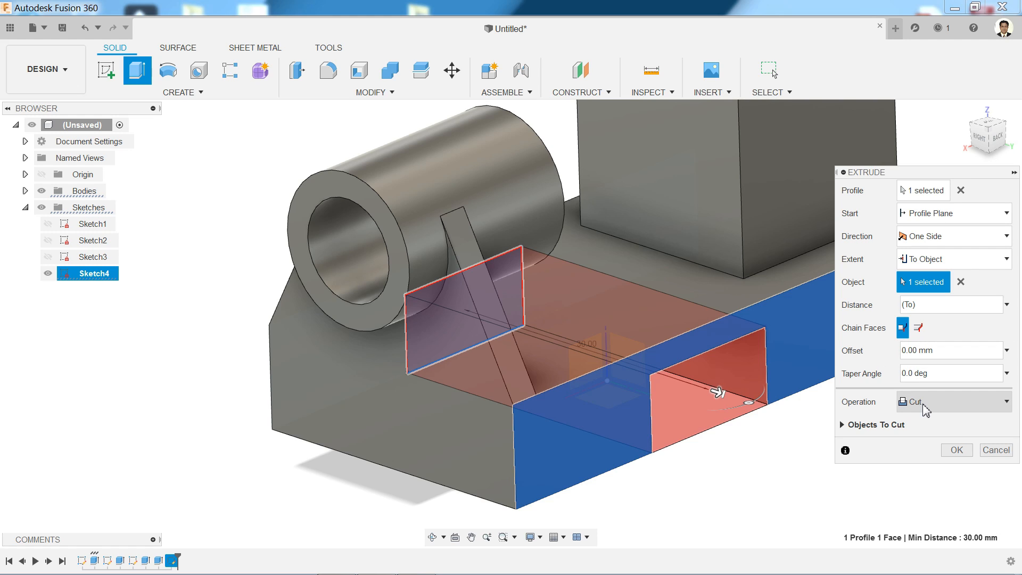
pyautogui.click(956, 449)
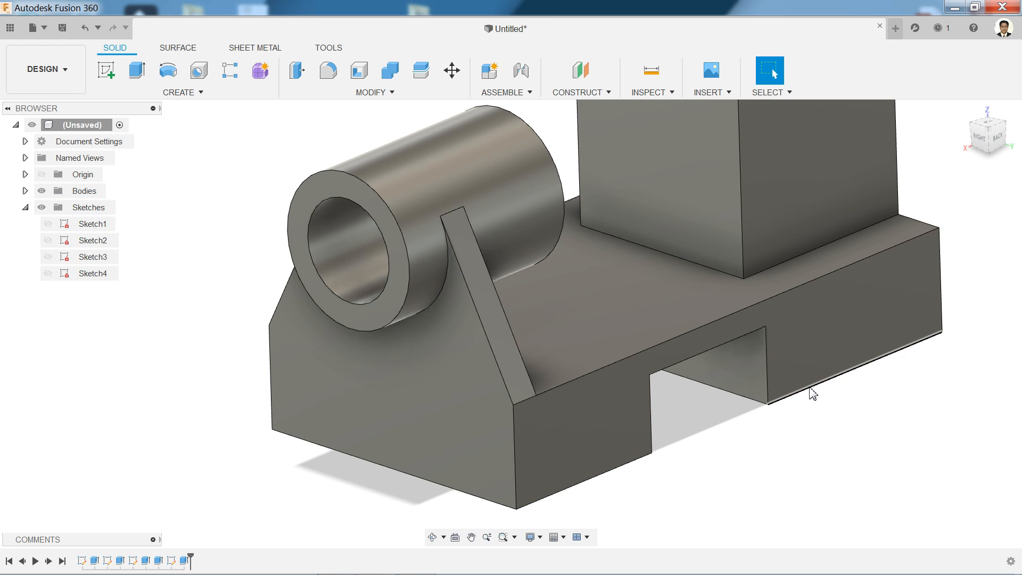
pyautogui.scroll(-5, 726, 394)
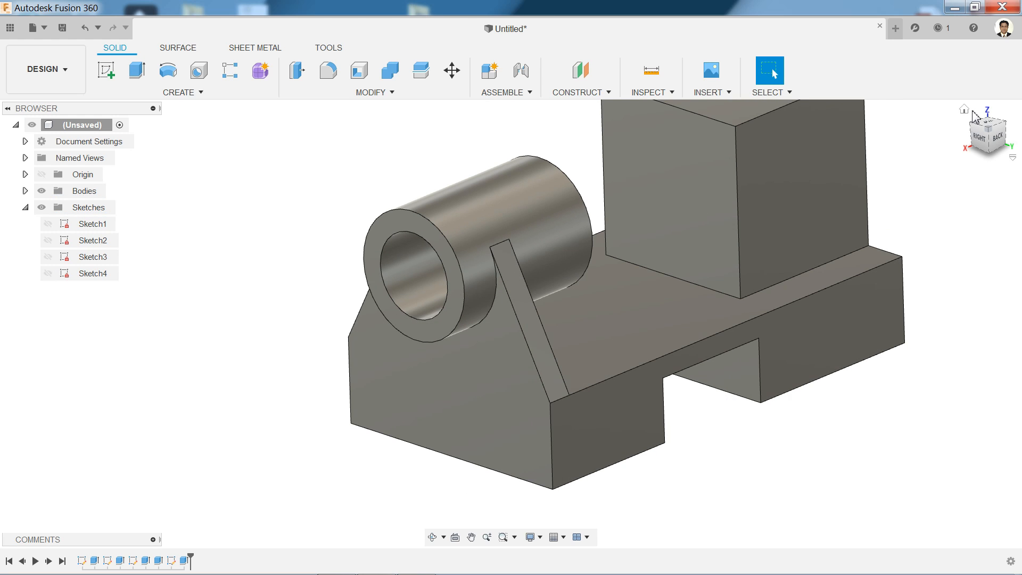
pyautogui.click(963, 111)
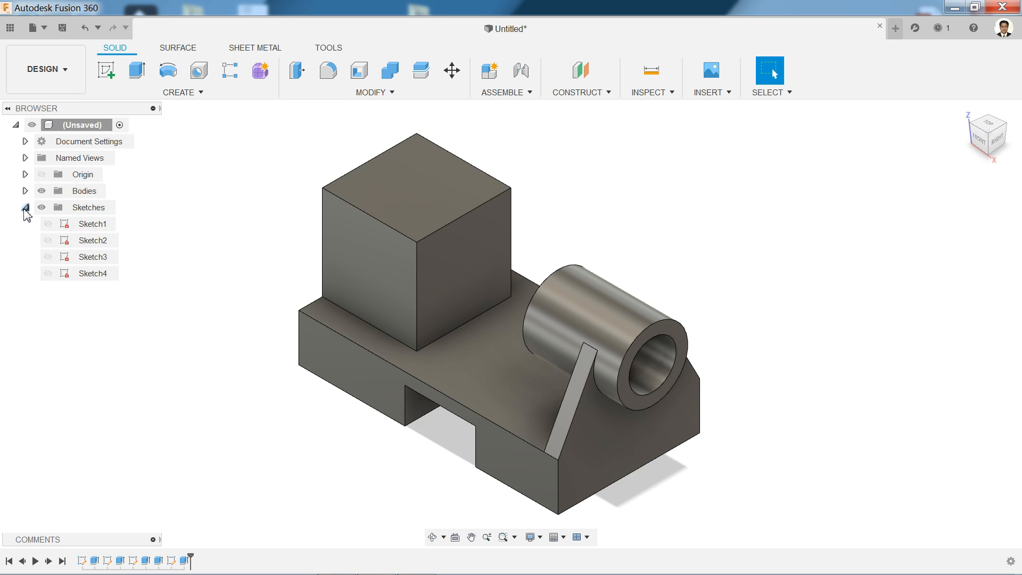
pyautogui.click(106, 70)
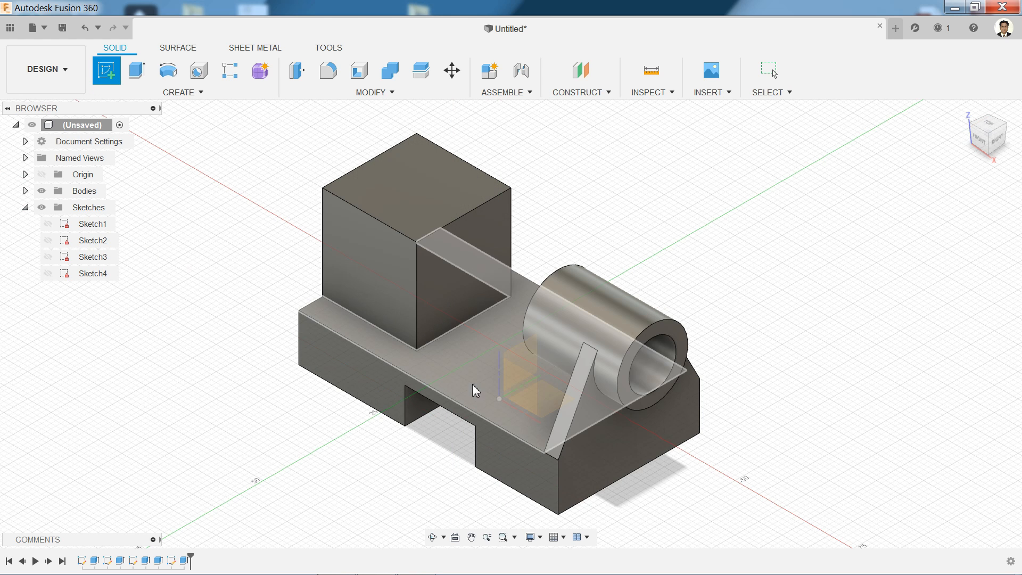
pyautogui.click(542, 395)
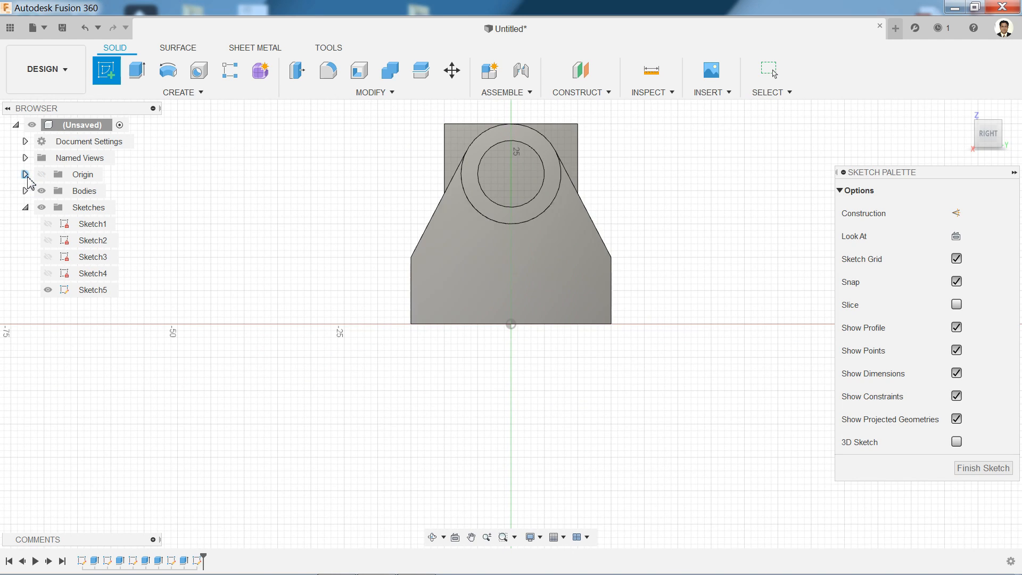
pyautogui.click(26, 175)
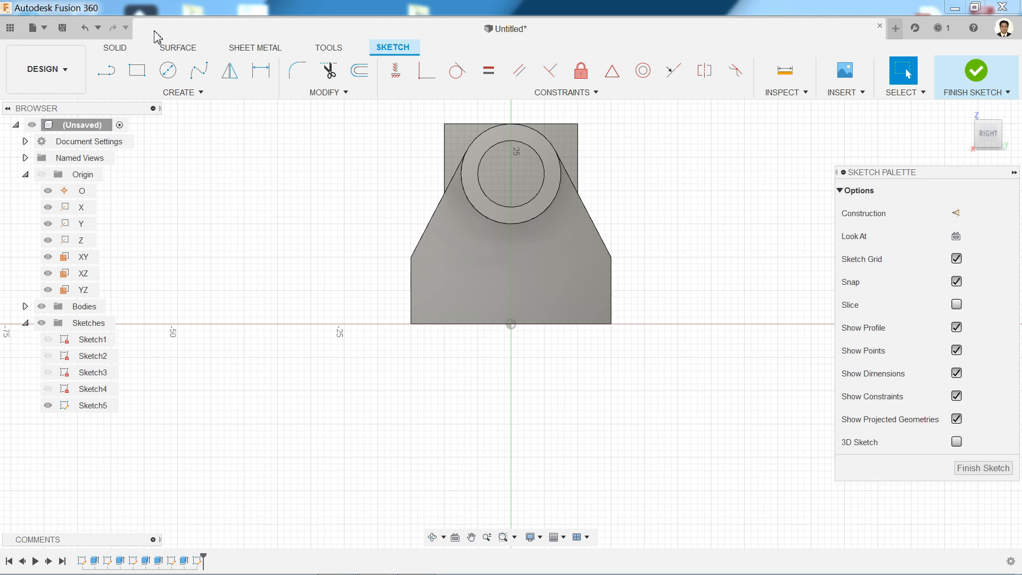
pyautogui.click(85, 28)
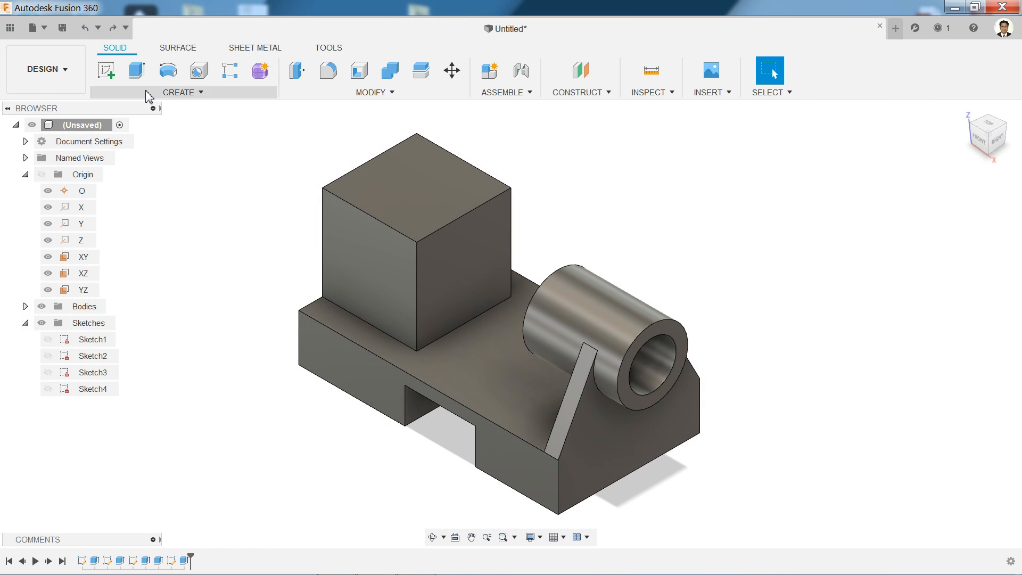
# Start a sketch on the origin XZ plane
pyautogui.click(80, 274)
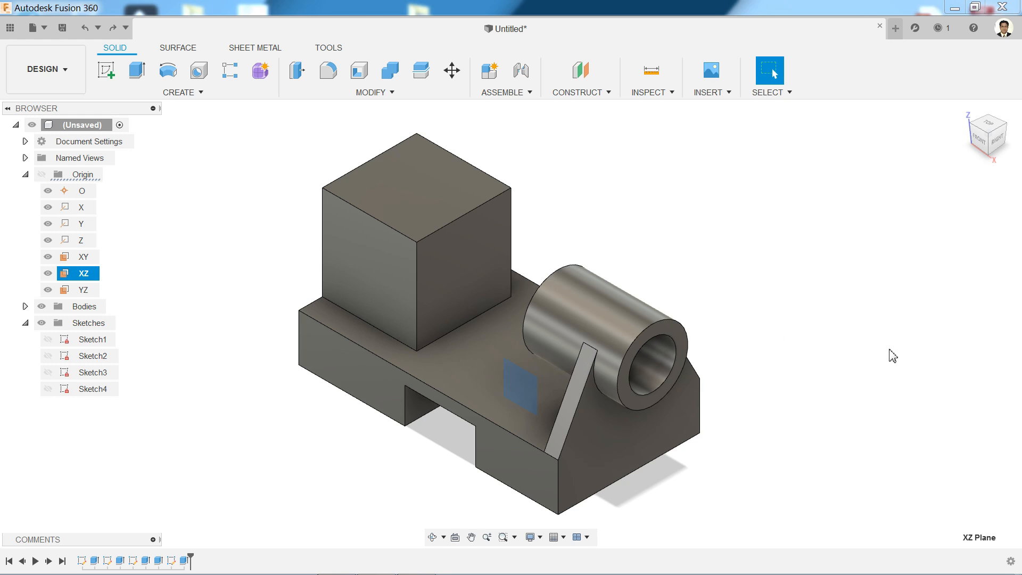
pyautogui.moveTo(906, 355)
pyautogui.keyDown('shift'); pyautogui.mouseDown(button='middle')
pyautogui.moveTo(857, 346)
pyautogui.moveTo(903, 343)
pyautogui.mouseUp(button='middle'); pyautogui.keyUp('shift')
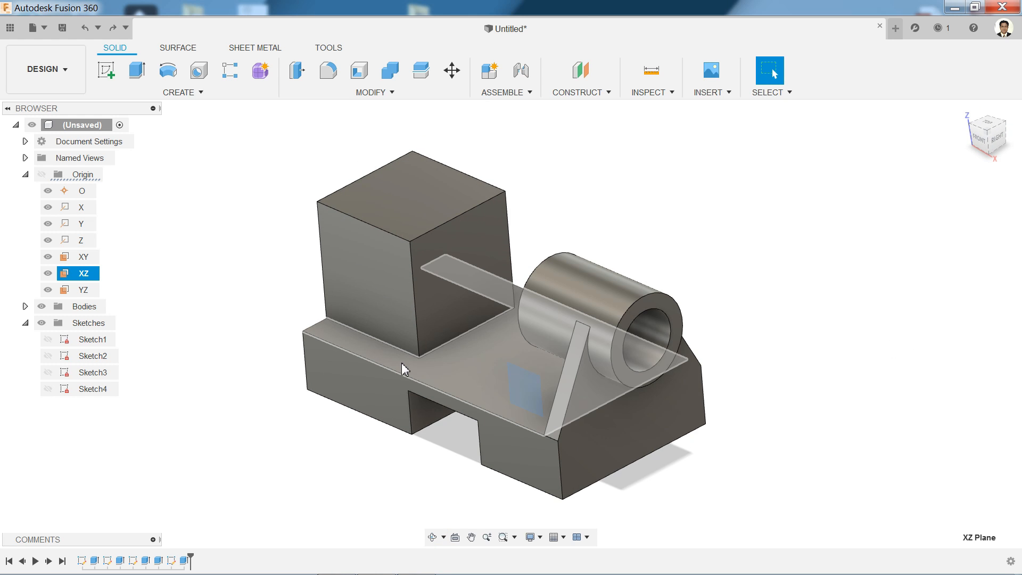
pyautogui.click(101, 80)
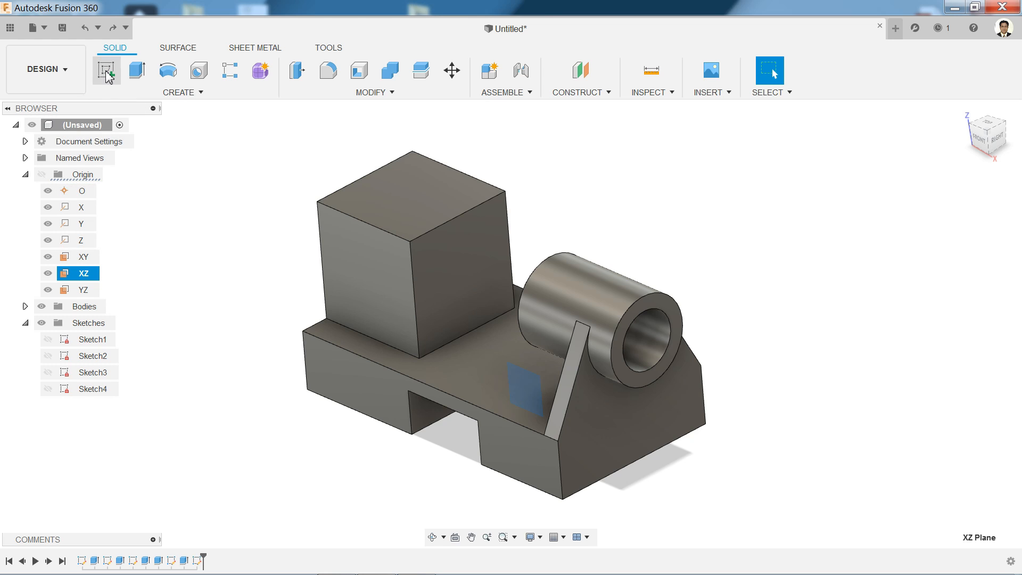
# Draw a single slanted line in the gap between the cylinder's underside and the base top, rising towards the support
pyautogui.click(106, 70)
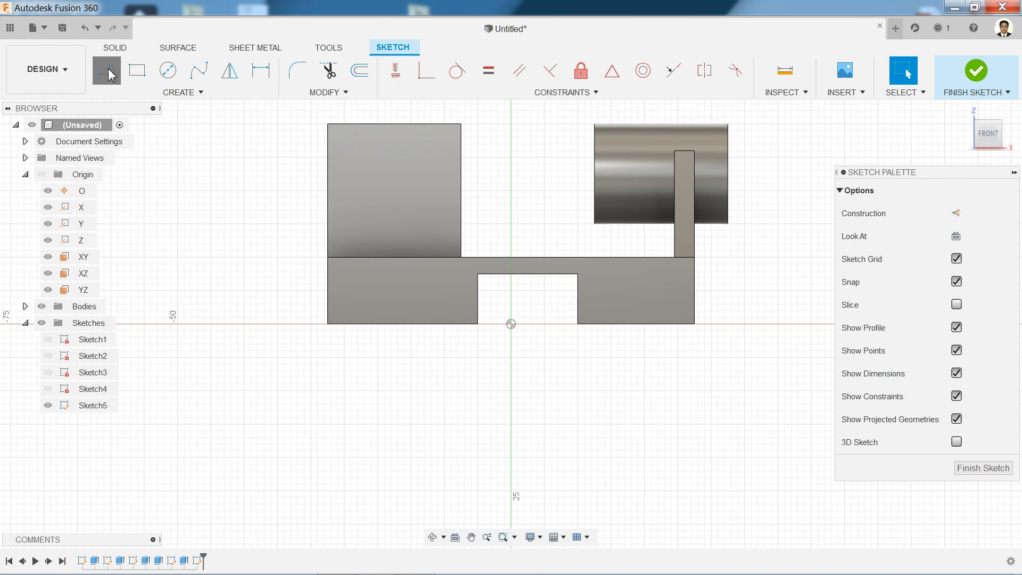
pyautogui.scroll(4, 646, 240)
pyautogui.scroll(1, 650, 240)
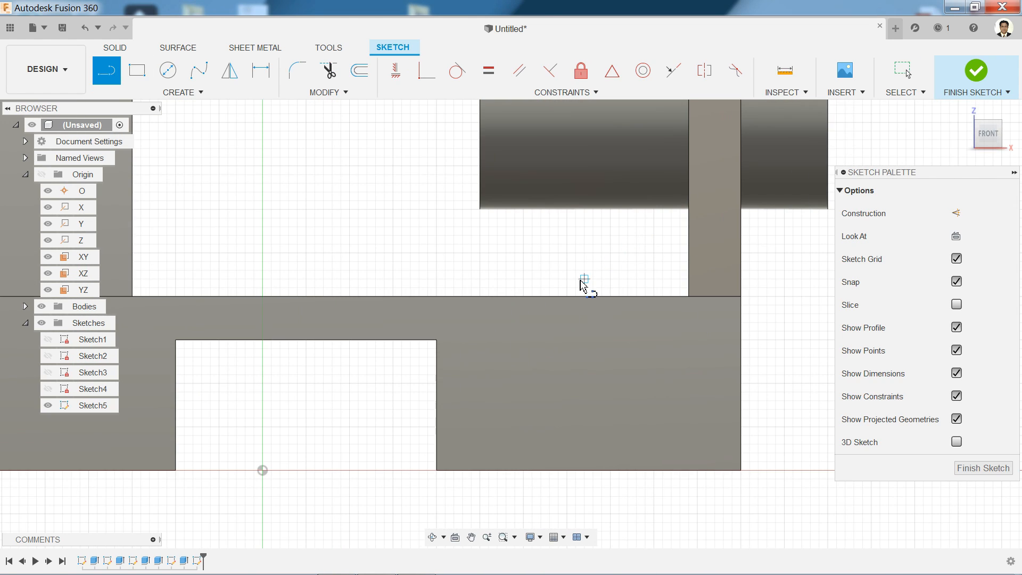
pyautogui.scroll(1, 573, 279)
pyautogui.click(566, 279)
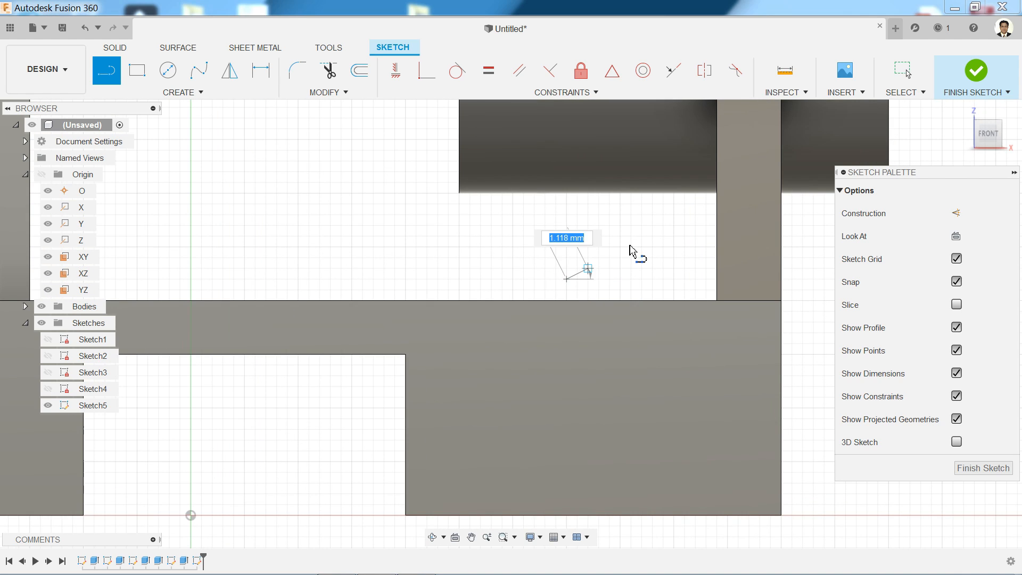
pyautogui.click(696, 204)
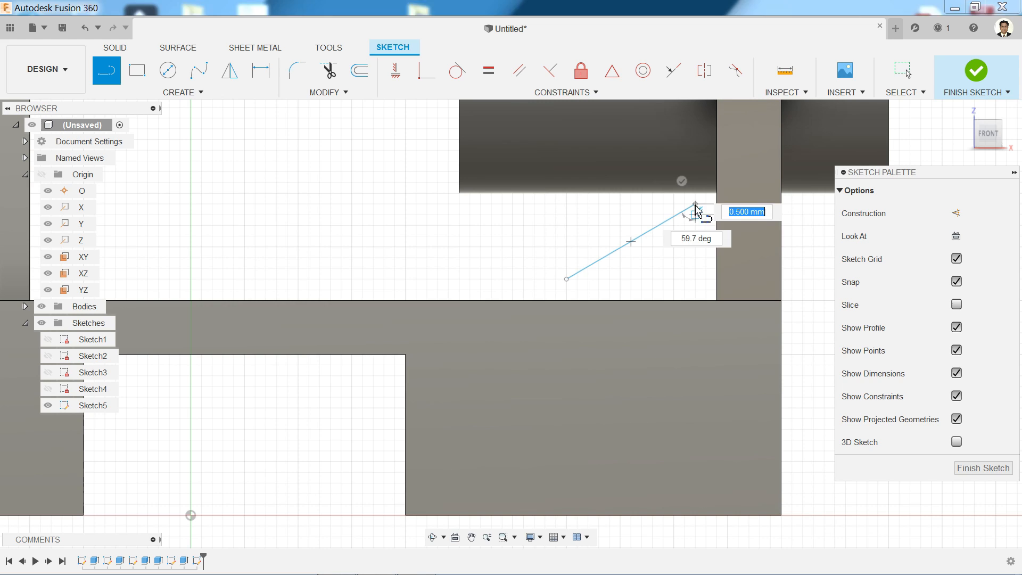
pyautogui.press('Escape')
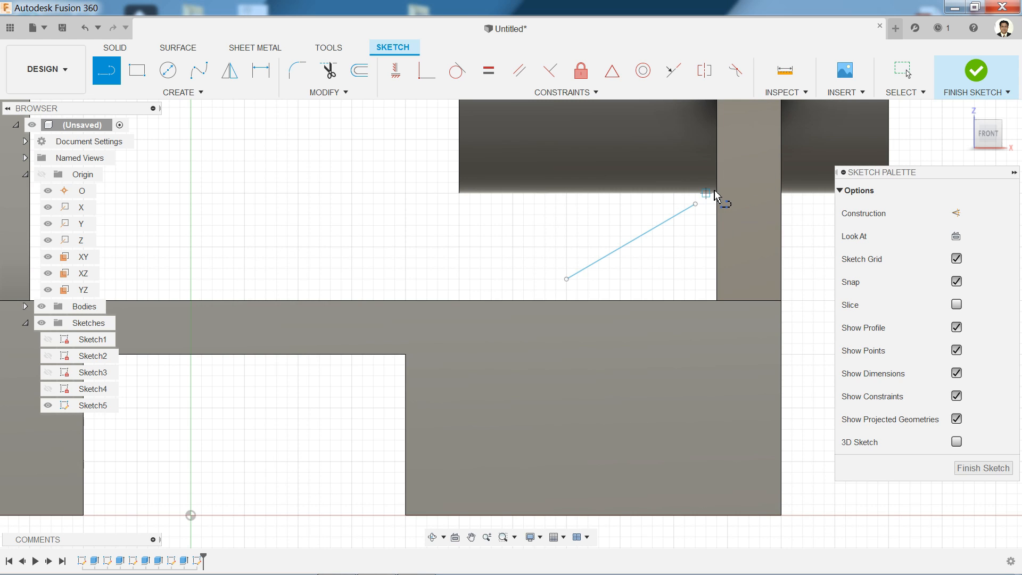
pyautogui.scroll(2, 715, 195)
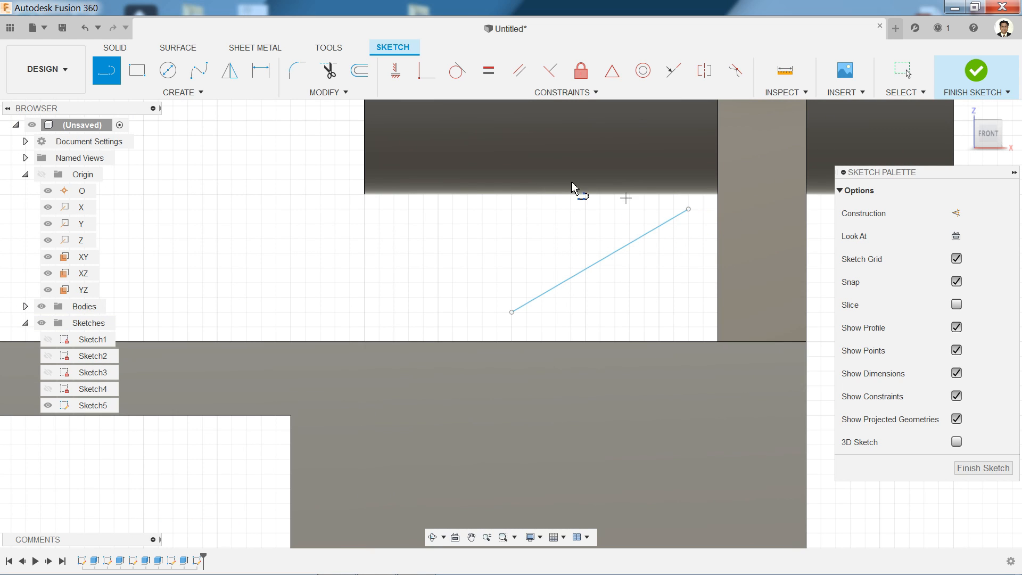
# Constrain the slanted line's upper endpoint coincident to the support's inner edge and its lower endpoint to the base's top edge
pyautogui.click(424, 79)
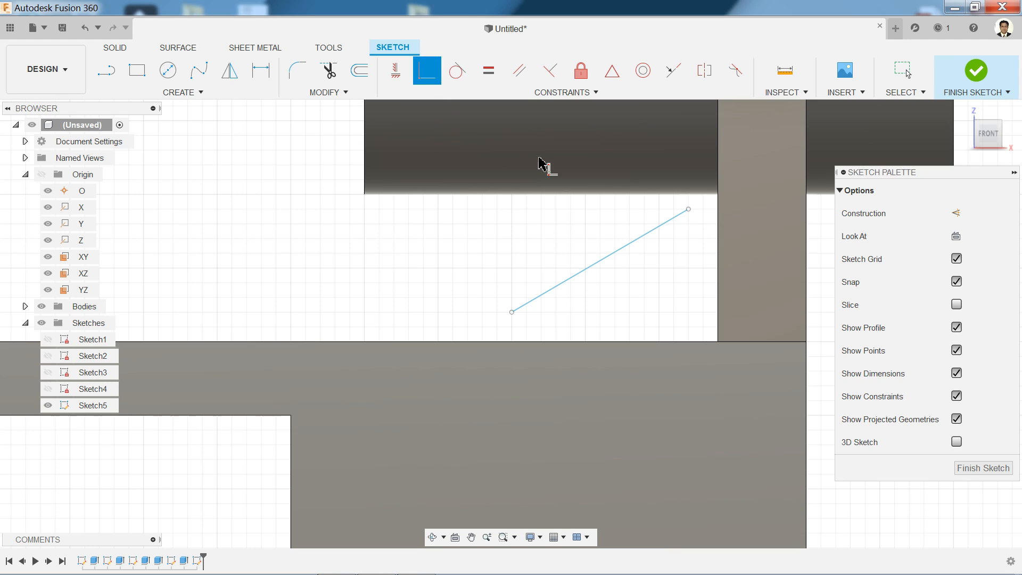
pyautogui.click(688, 210)
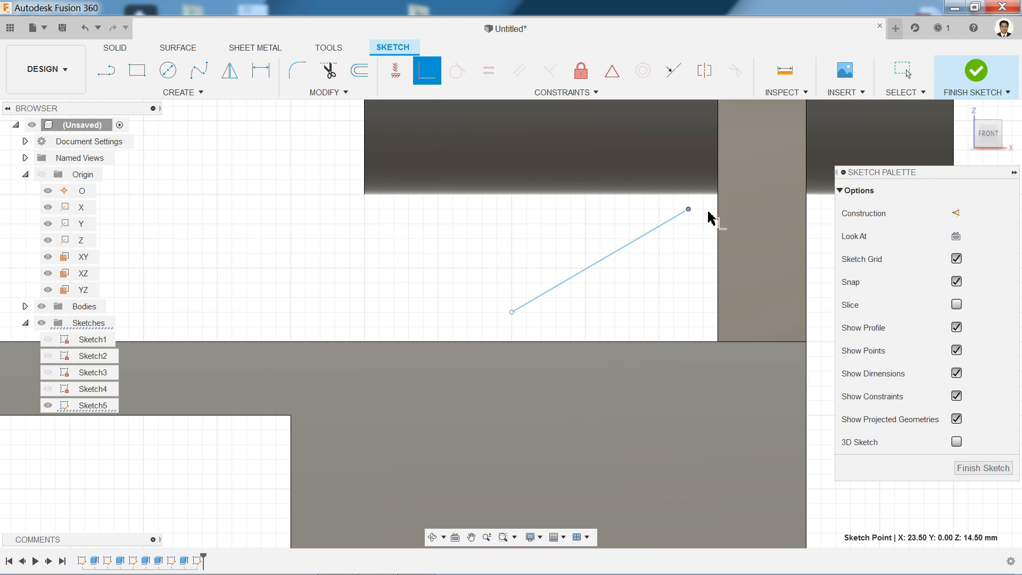
pyautogui.click(718, 219)
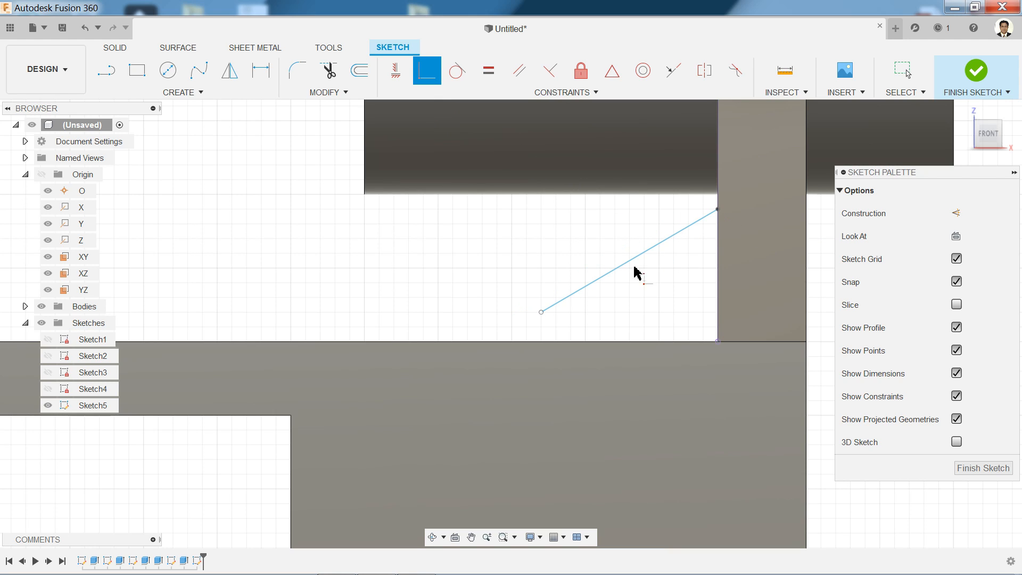
pyautogui.click(537, 340)
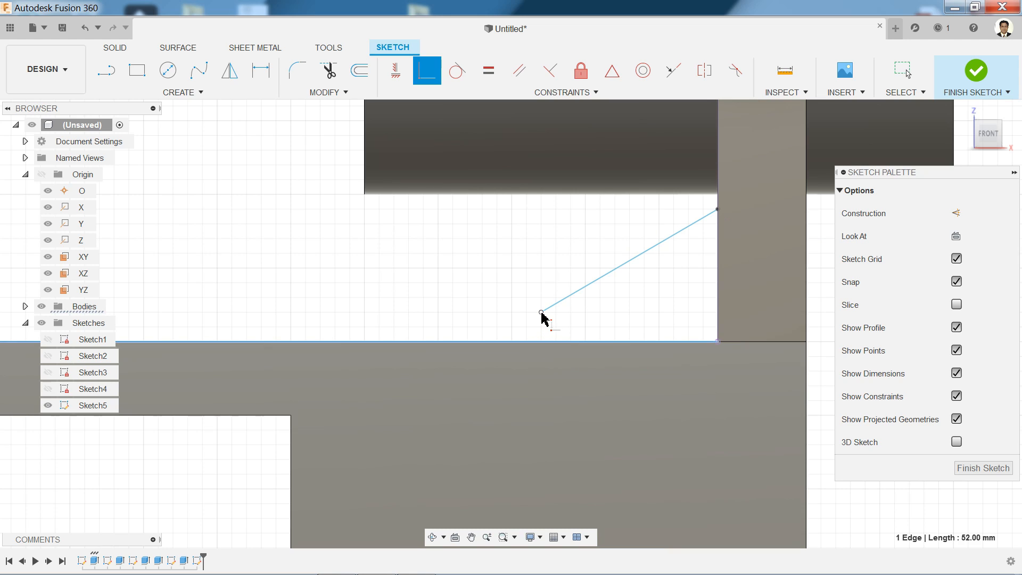
pyautogui.click(541, 311)
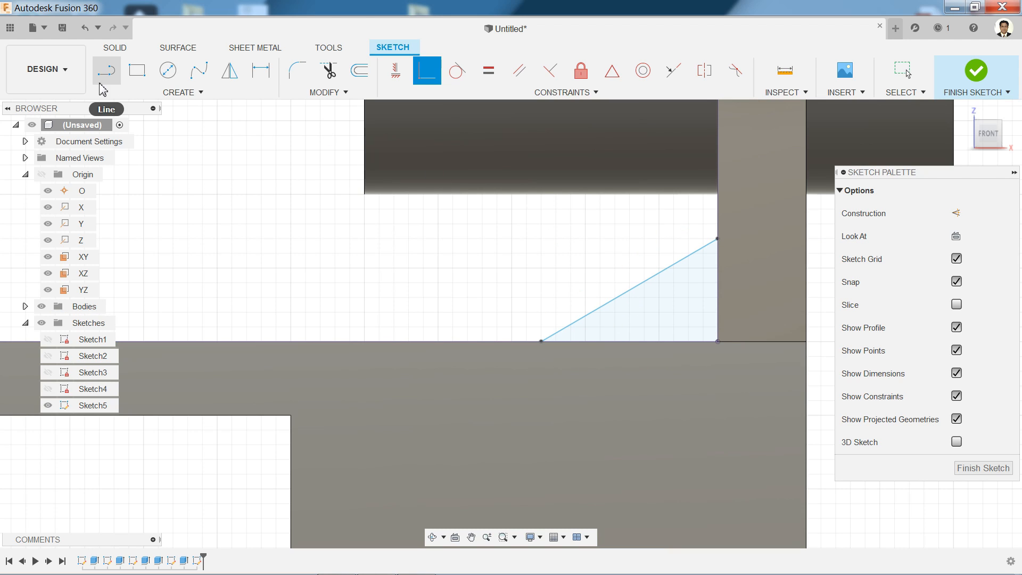
# Dimension the horizontal distance between the slanted line's two endpoints as 10 mm
pyautogui.click(261, 70)
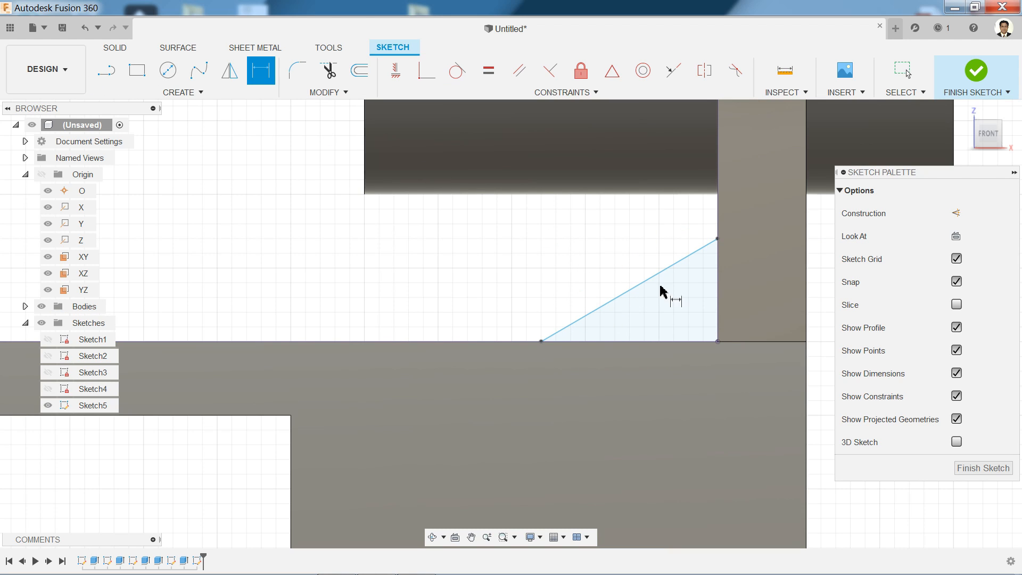
pyautogui.click(718, 238)
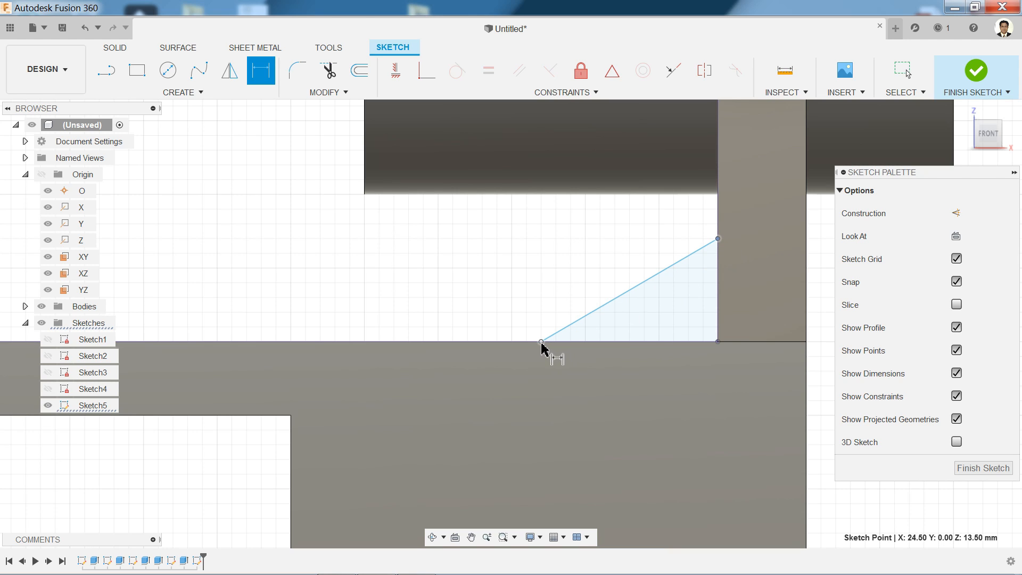
pyautogui.click(541, 344)
pyautogui.click(635, 230)
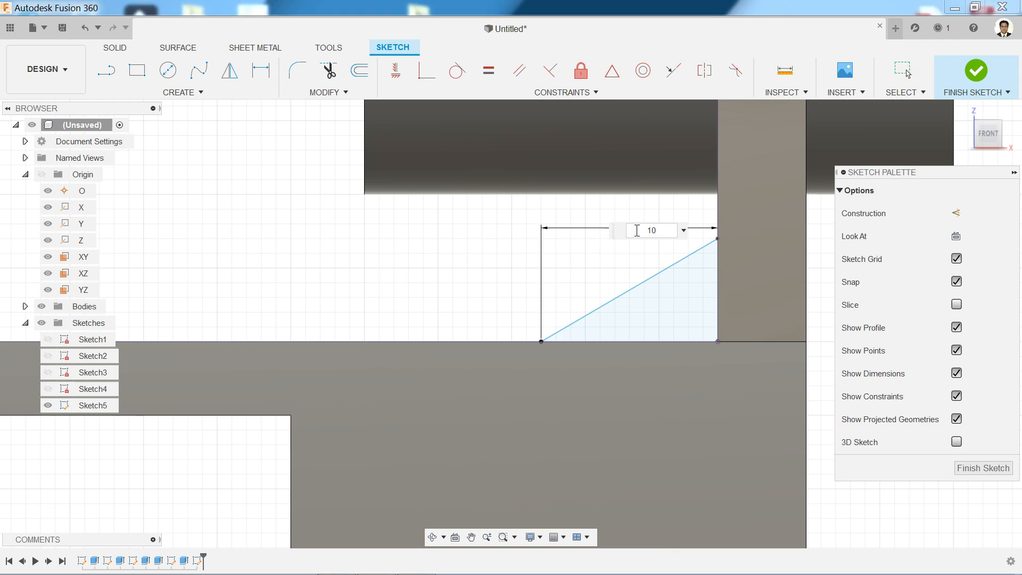
pyautogui.write('10')
pyautogui.press('Return')
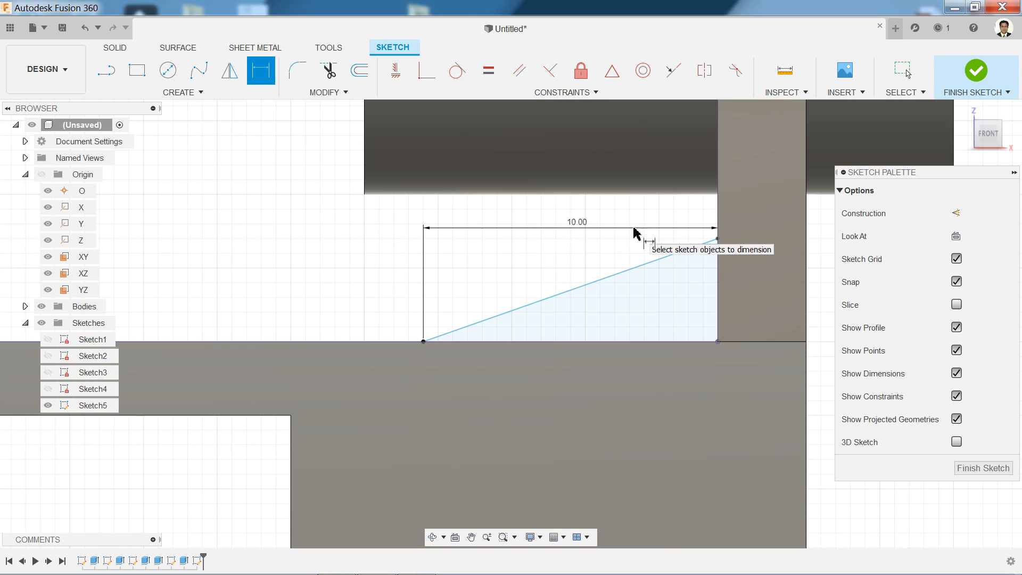
# Dimension the slanted line's upper endpoint 5 mm above the base top, finish the sketch and return to the home view
pyautogui.click(717, 239)
pyautogui.click(717, 341)
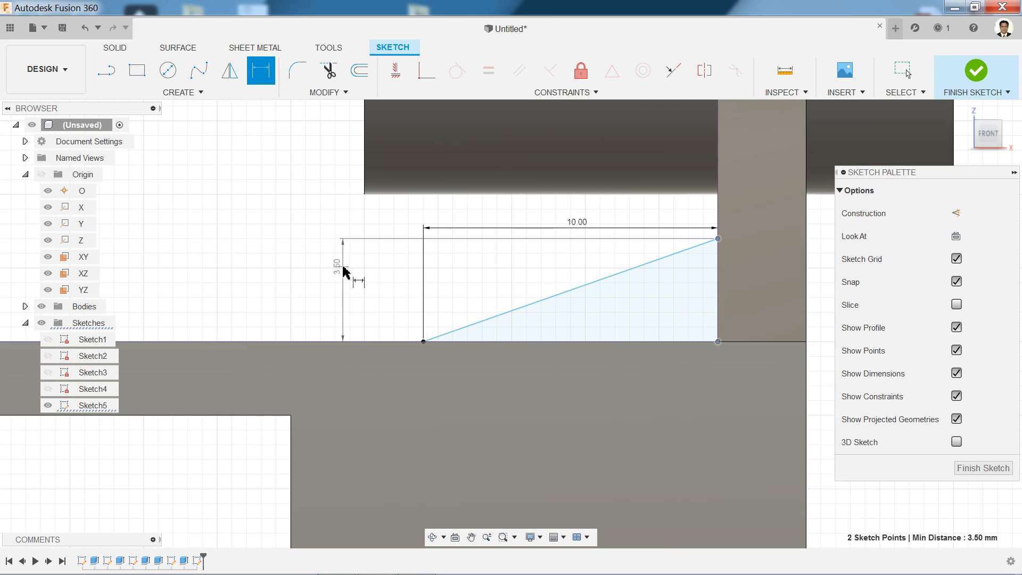
pyautogui.click(345, 272)
pyautogui.write('5')
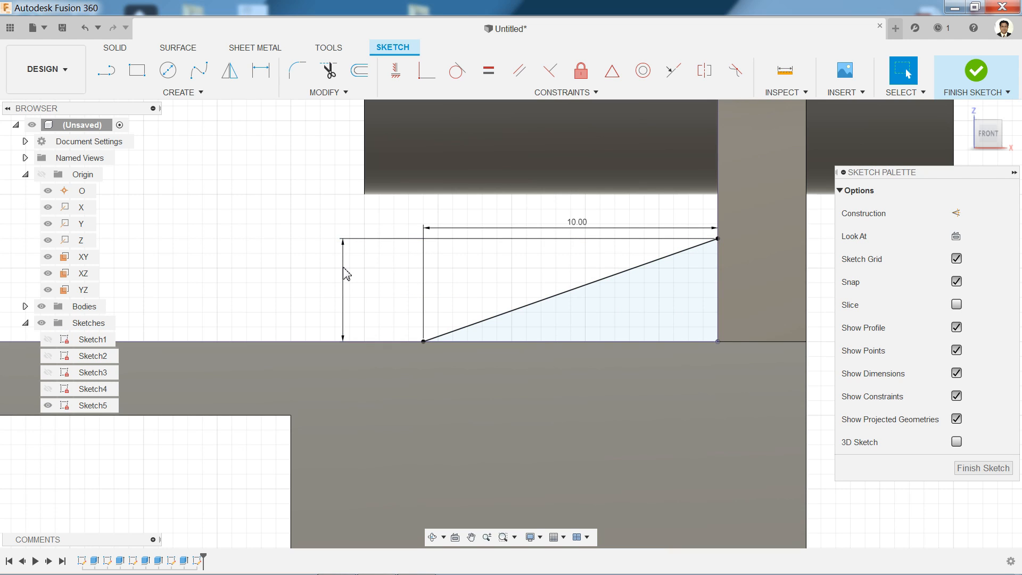
pyautogui.press('Return')
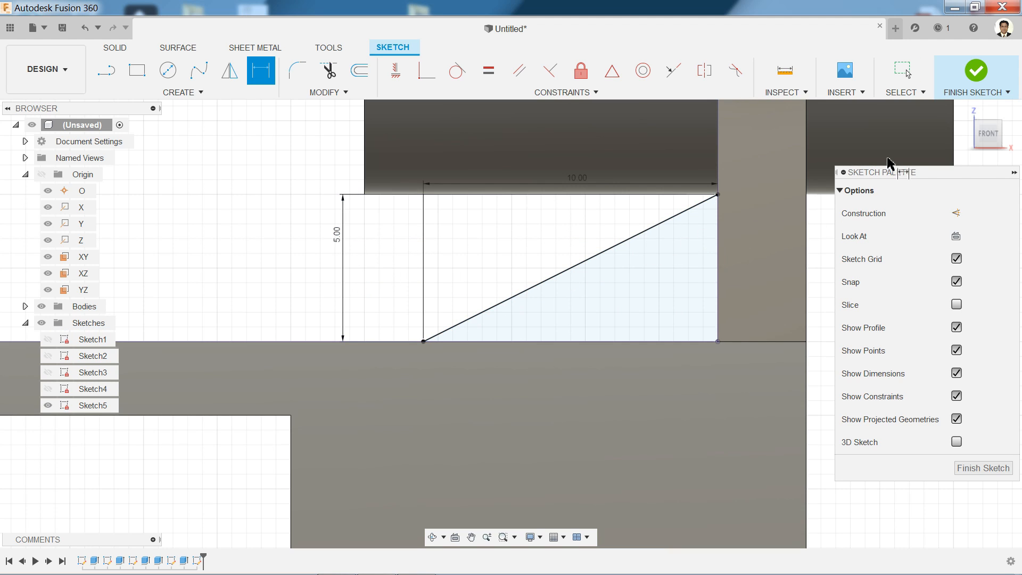
pyautogui.click(982, 81)
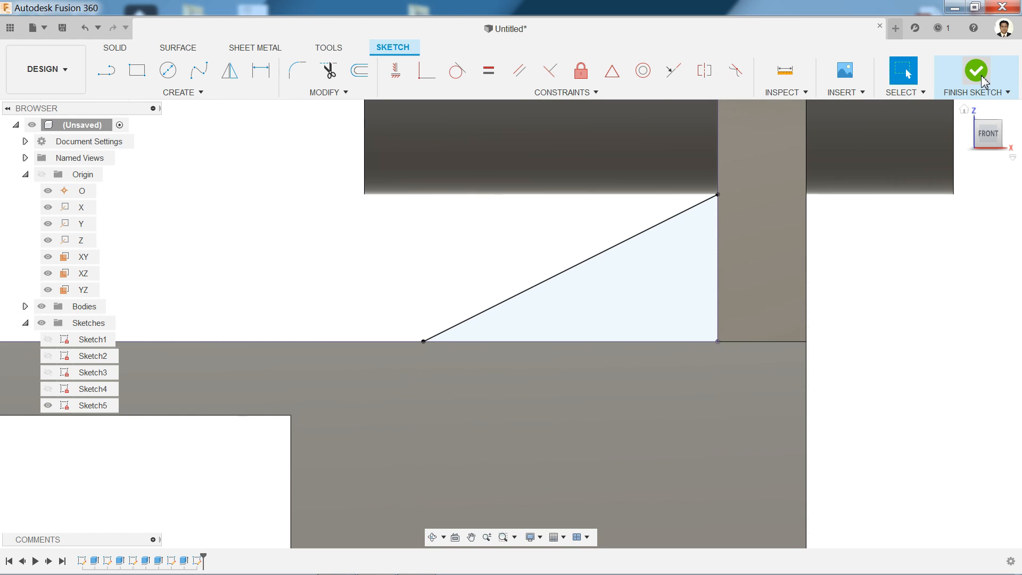
pyautogui.click(966, 112)
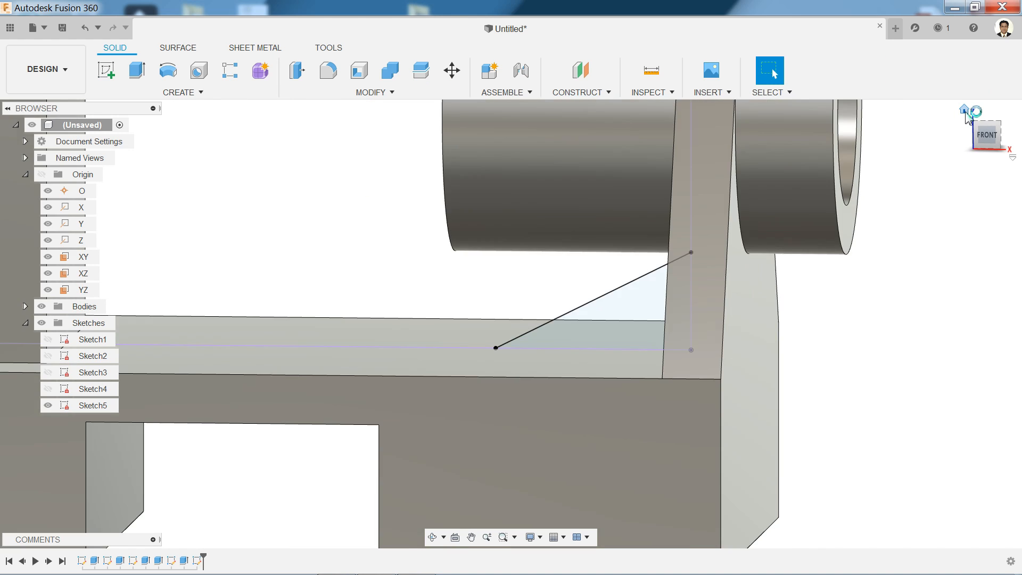
# Set up a Rib on the slanted line with Symmetric thickness of 3 mm and depth To Next
pyautogui.scroll(2, 586, 418)
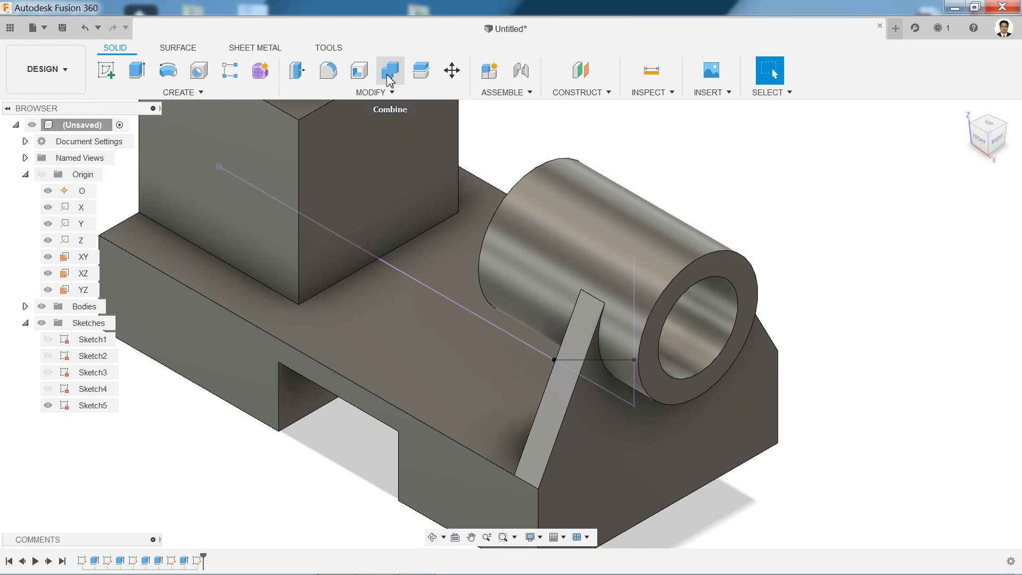
pyautogui.click(197, 94)
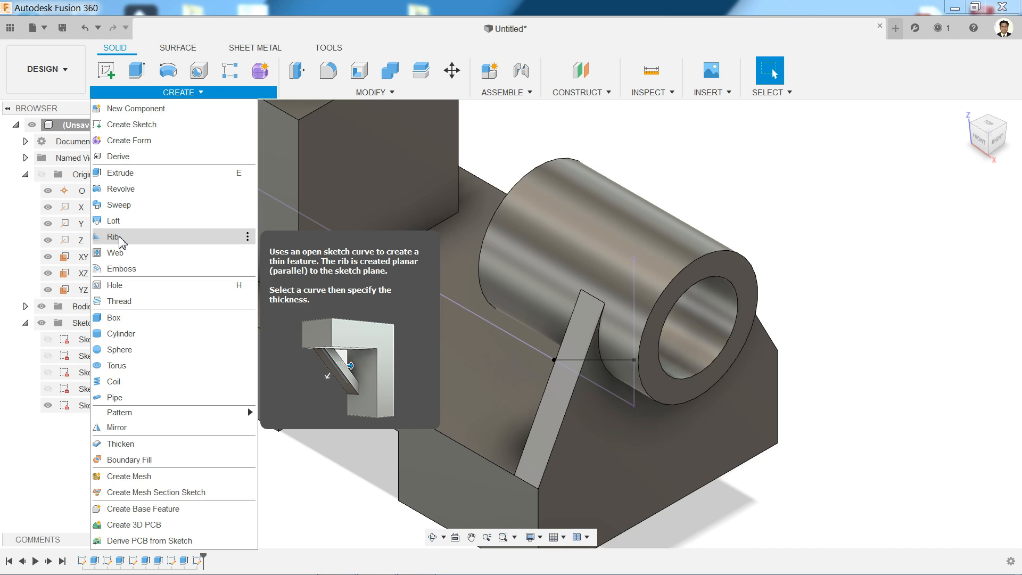
pyautogui.click(113, 237)
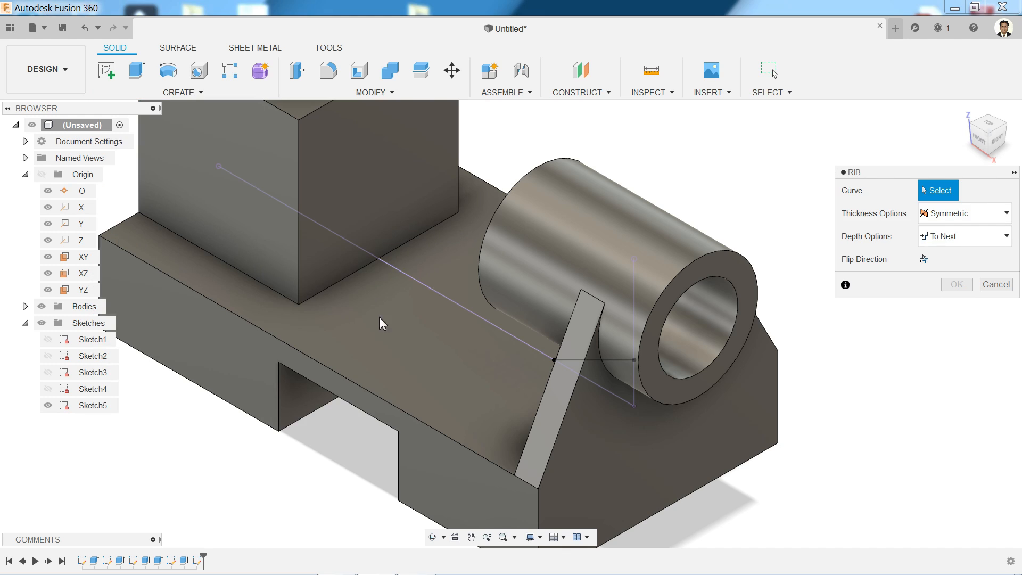
pyautogui.click(605, 360)
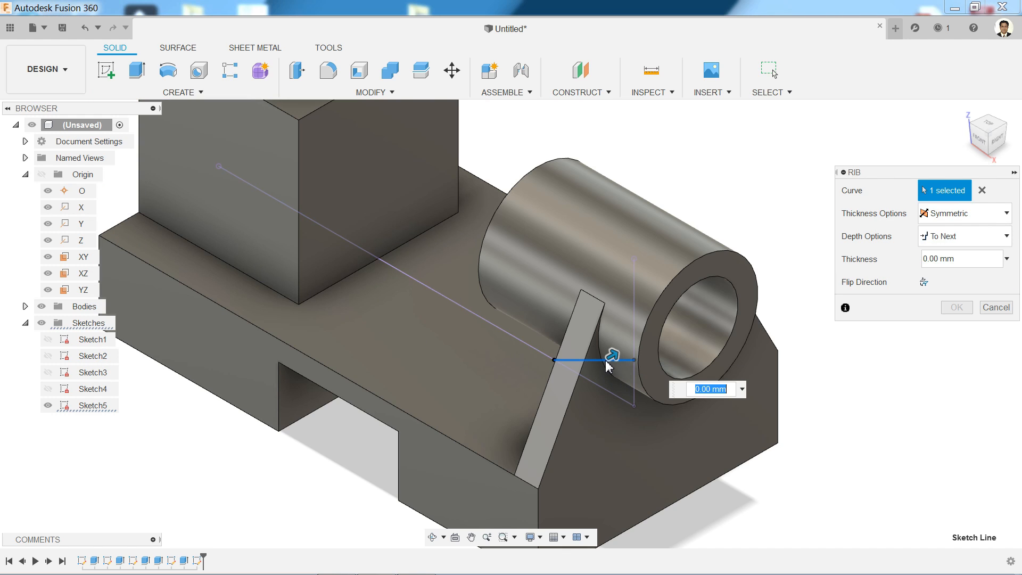
pyautogui.click(961, 215)
pyautogui.click(955, 233)
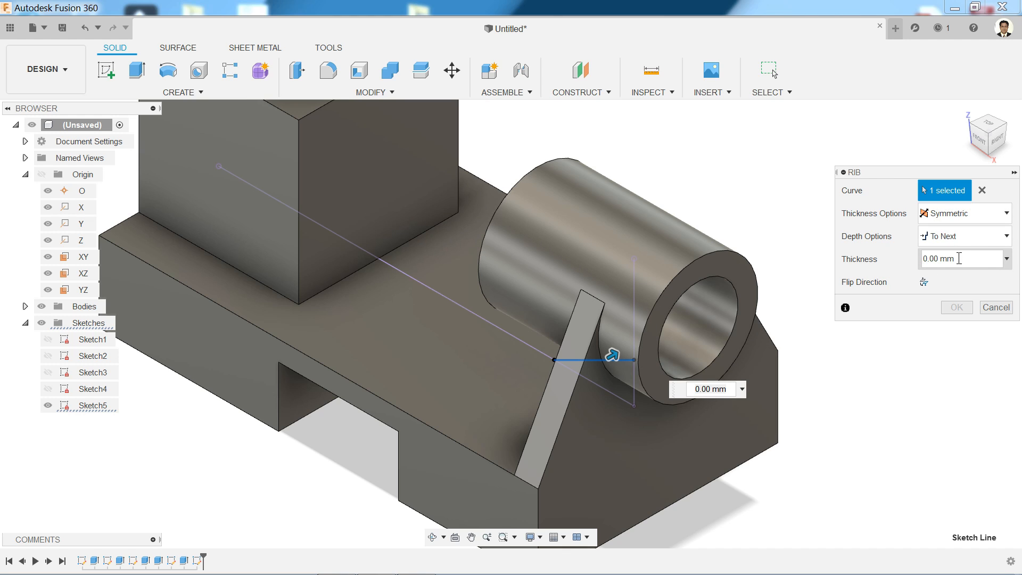
pyautogui.click(925, 264)
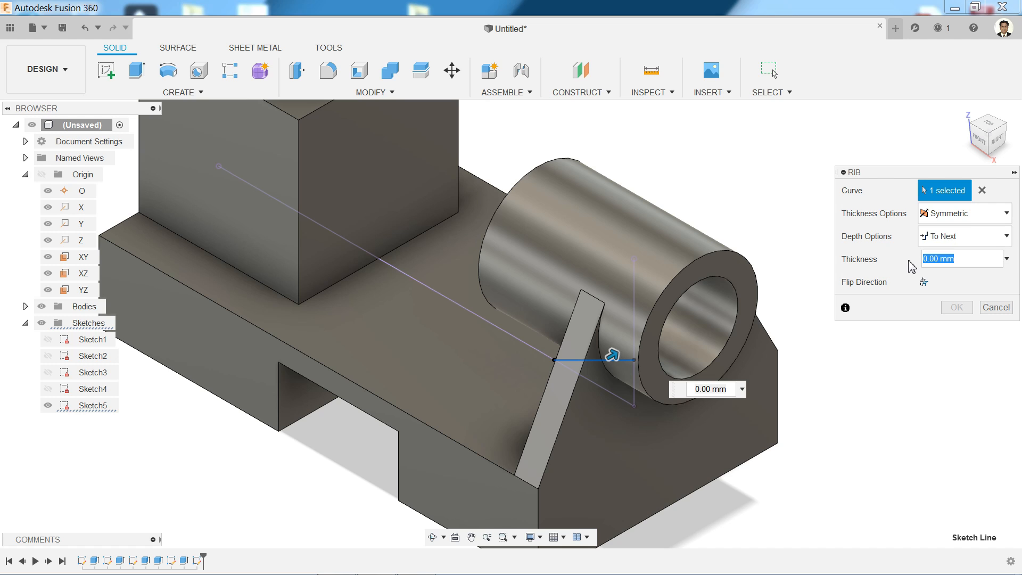
pyautogui.write('3')
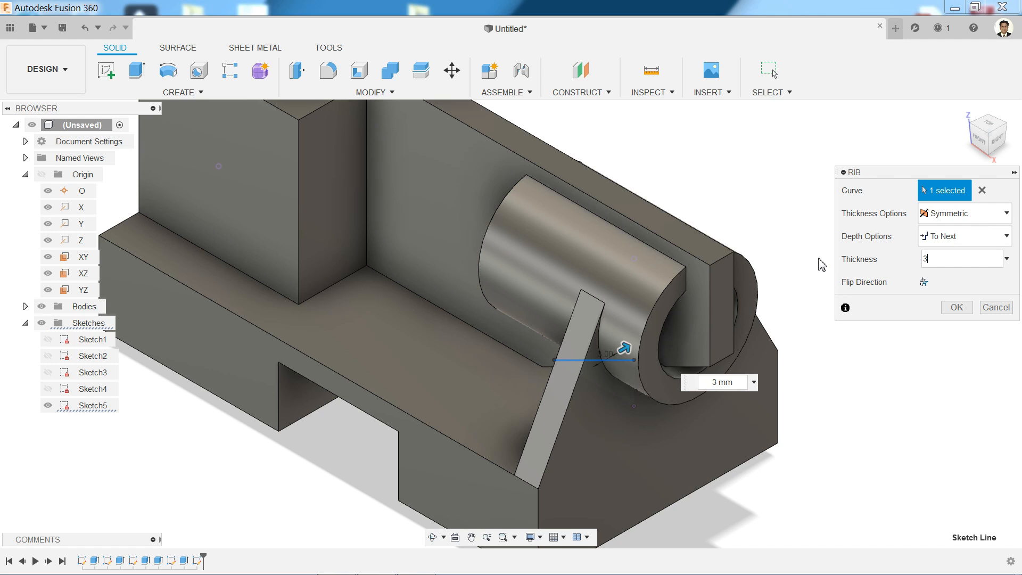
pyautogui.moveTo(784, 231); pyautogui.dragTo(771, 249, button='middle')
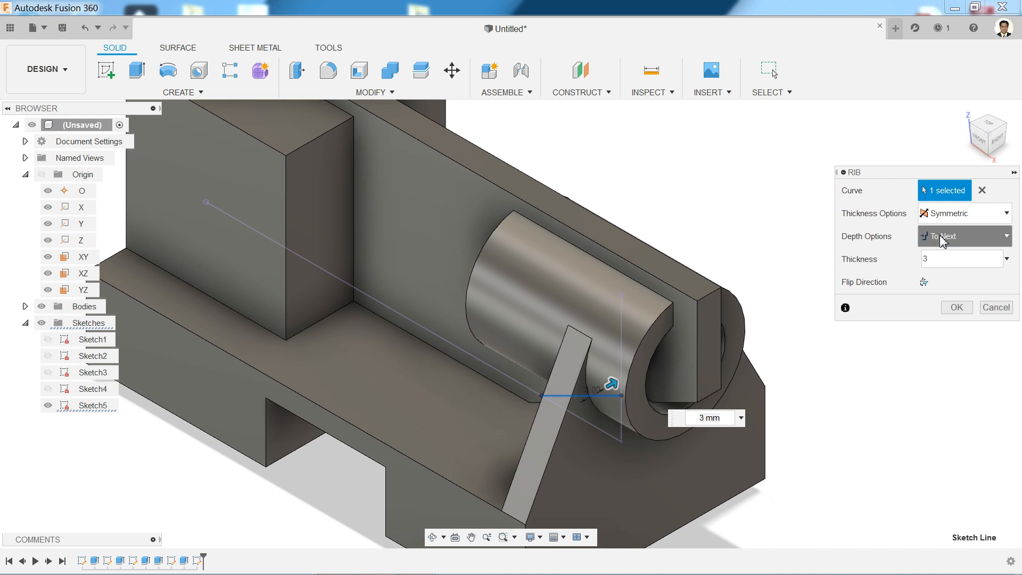
# Try the Depth setting for the rib's depth option and set it back to To Next
pyautogui.click(942, 239)
pyautogui.click(944, 272)
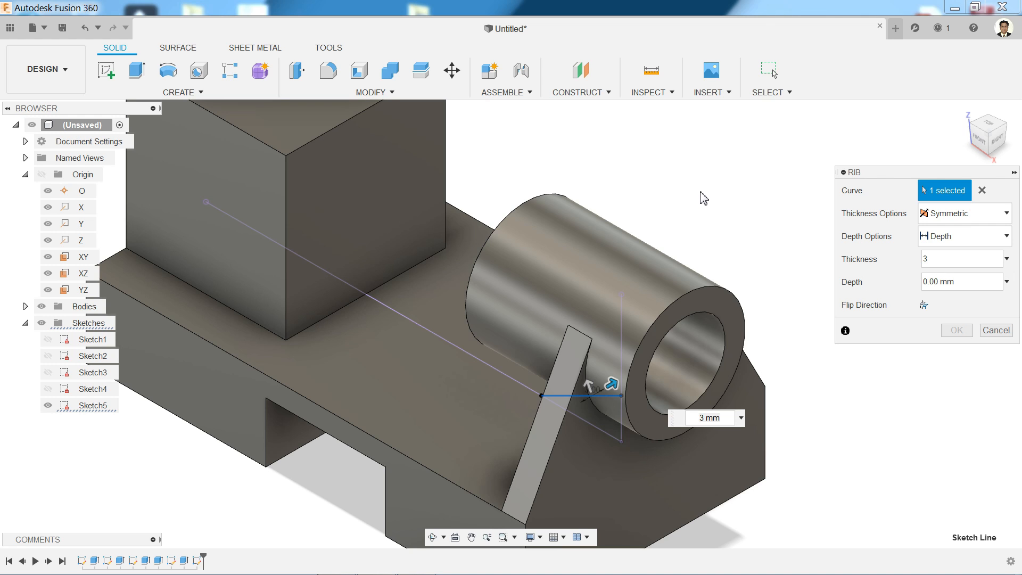
pyautogui.keyDown('shift'); pyautogui.moveTo(701, 195); pyautogui.dragTo(759, 190, button='middle'); pyautogui.keyUp('shift')
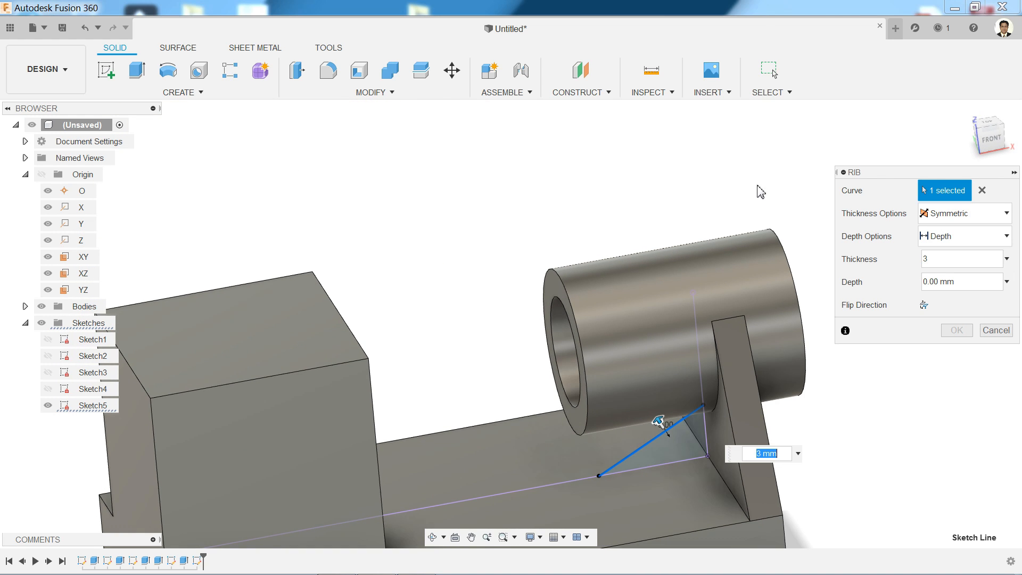
pyautogui.scroll(-2, 767, 216)
pyautogui.scroll(2, 736, 355)
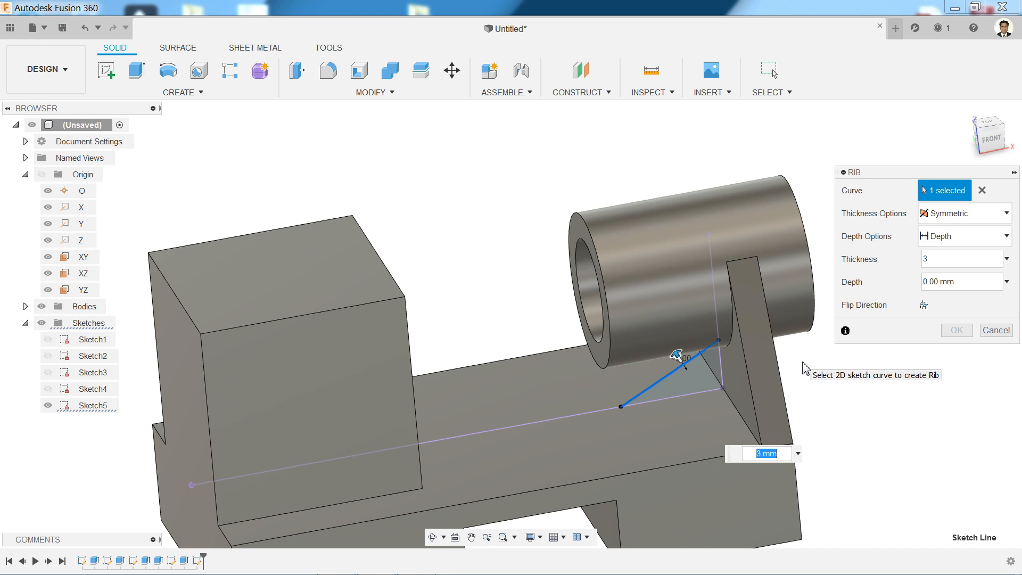
pyautogui.moveTo(804, 367)
pyautogui.keyDown('shift'); pyautogui.mouseDown(button='middle')
pyautogui.moveTo(832, 365)
pyautogui.moveTo(839, 333)
pyautogui.moveTo(827, 369)
pyautogui.mouseUp(button='middle'); pyautogui.keyUp('shift')
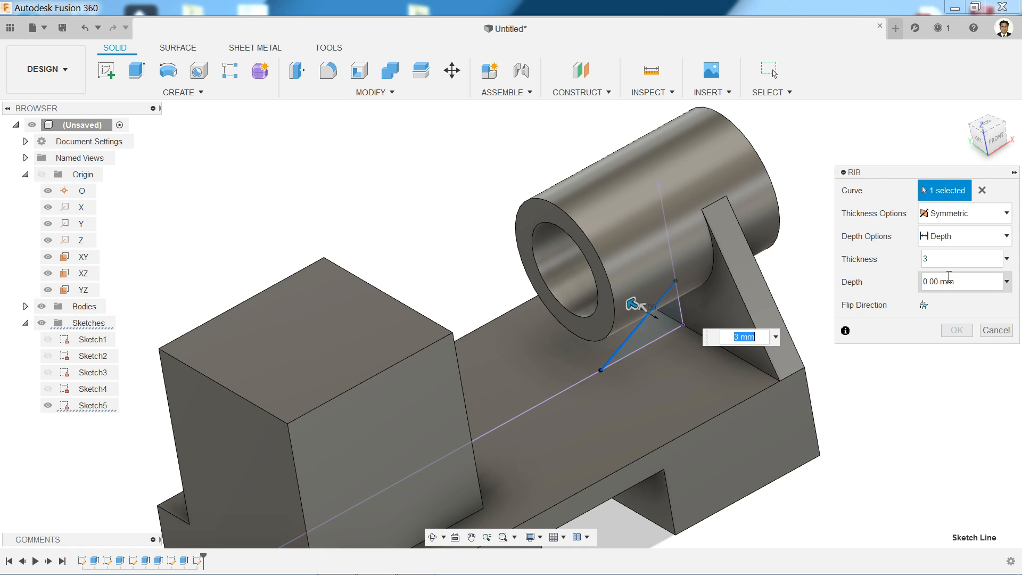
pyautogui.click(942, 242)
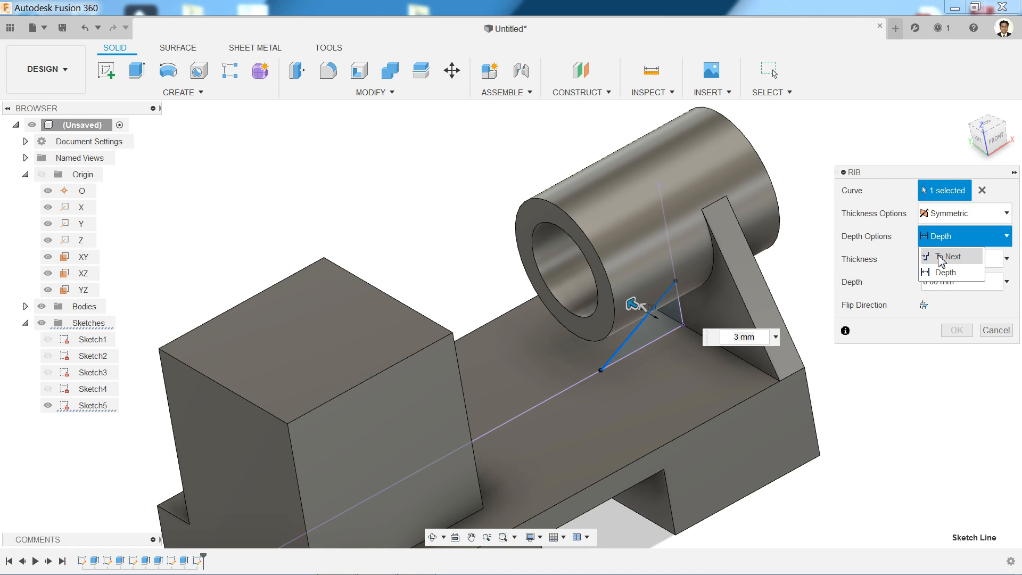
pyautogui.click(942, 259)
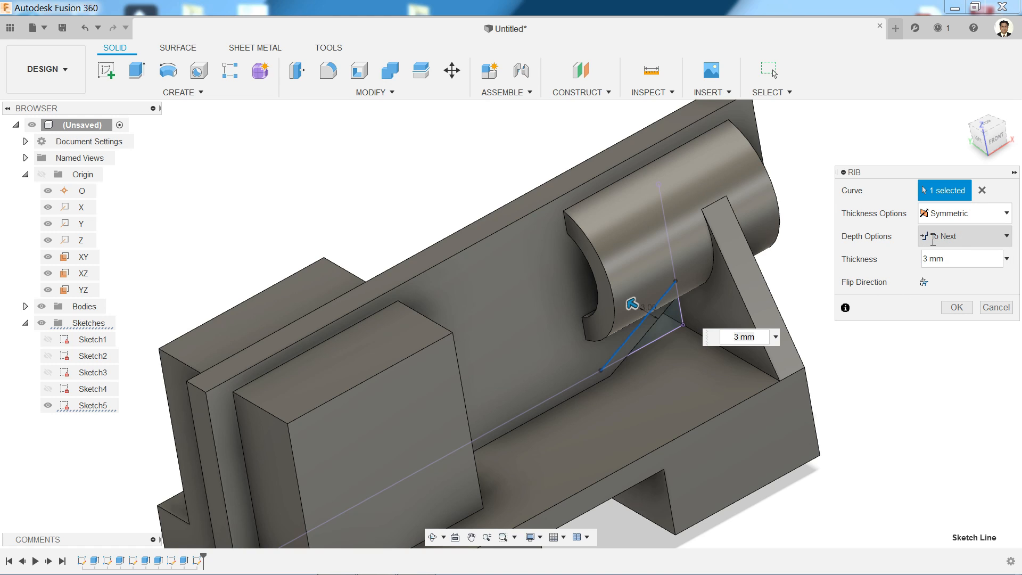
# Flip the rib's direction towards the corner between the base and the support, and create the rib
pyautogui.click(925, 282)
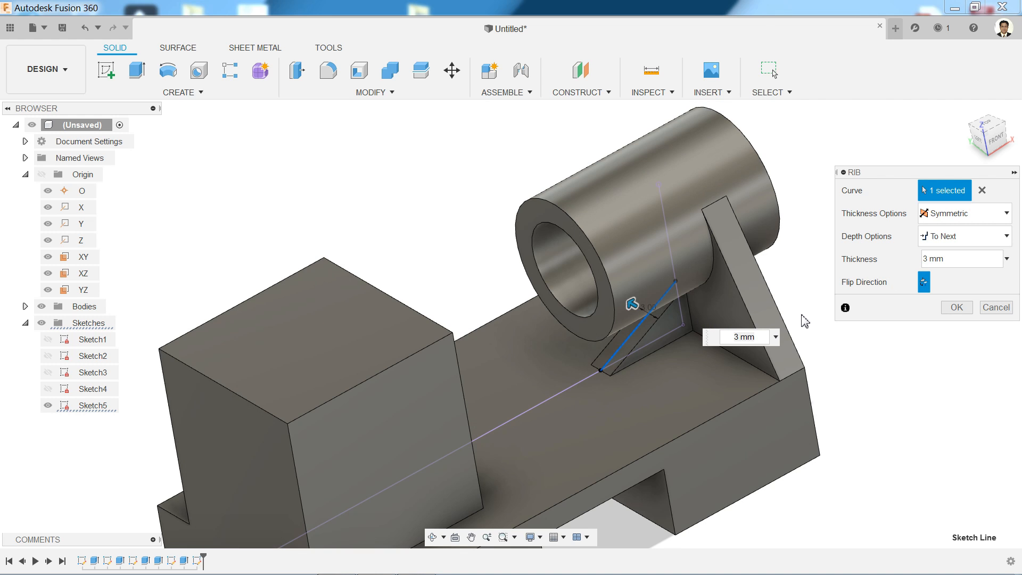
pyautogui.keyDown('shift'); pyautogui.moveTo(803, 309); pyautogui.dragTo(784, 290, button='middle'); pyautogui.keyUp('shift')
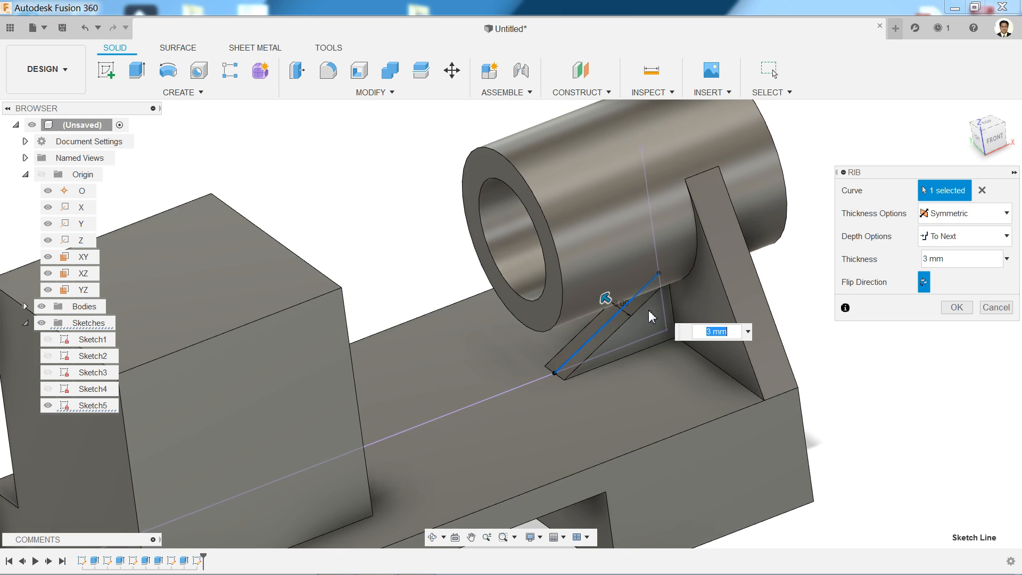
pyautogui.click(957, 307)
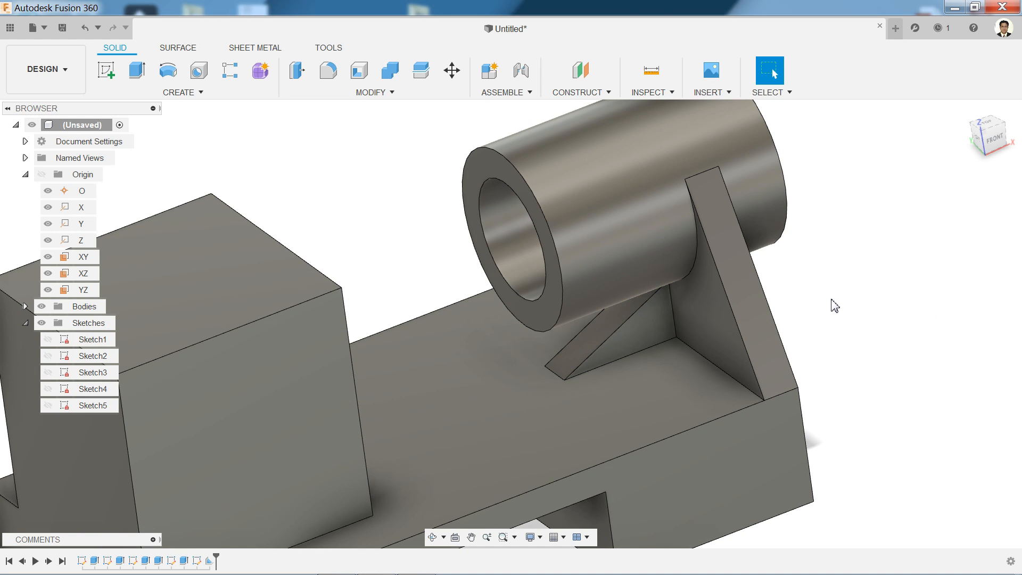
# Start a sketch on the top face of the square block at the base's other end
pyautogui.moveTo(834, 305)
pyautogui.keyDown('shift'); pyautogui.mouseDown(button='middle')
pyautogui.moveTo(757, 270)
pyautogui.moveTo(821, 272)
pyautogui.moveTo(826, 303)
pyautogui.mouseUp(button='middle'); pyautogui.keyUp('shift')
pyautogui.scroll(-5, 816, 305)
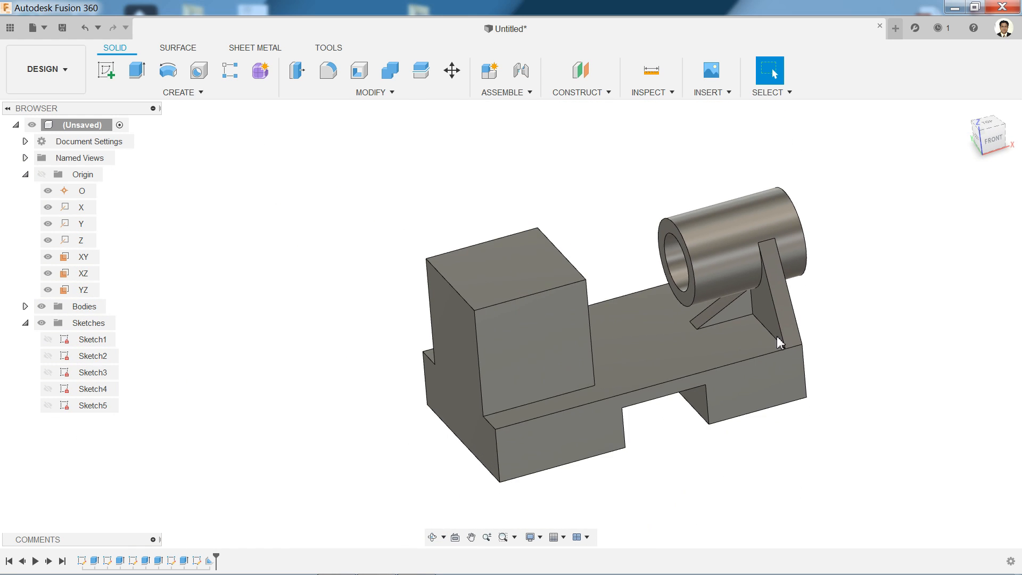
pyautogui.hotkey('alt', 'Tab')
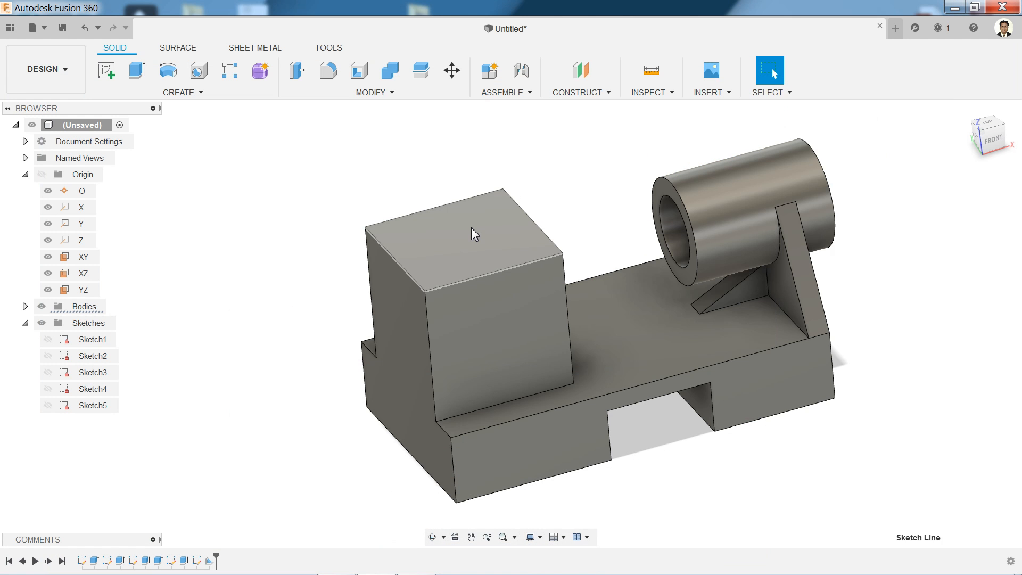
pyautogui.click(472, 229)
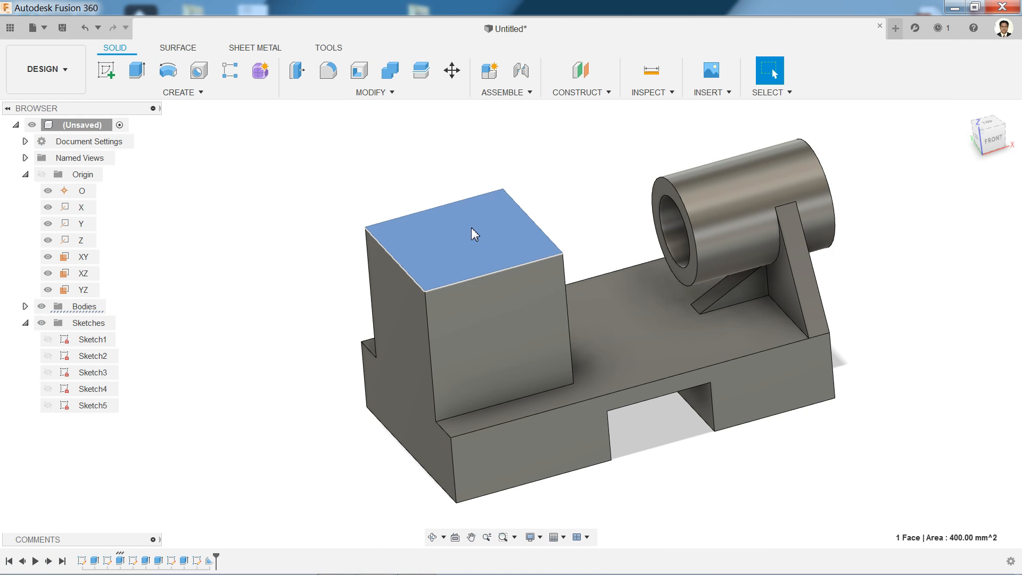
pyautogui.click(108, 73)
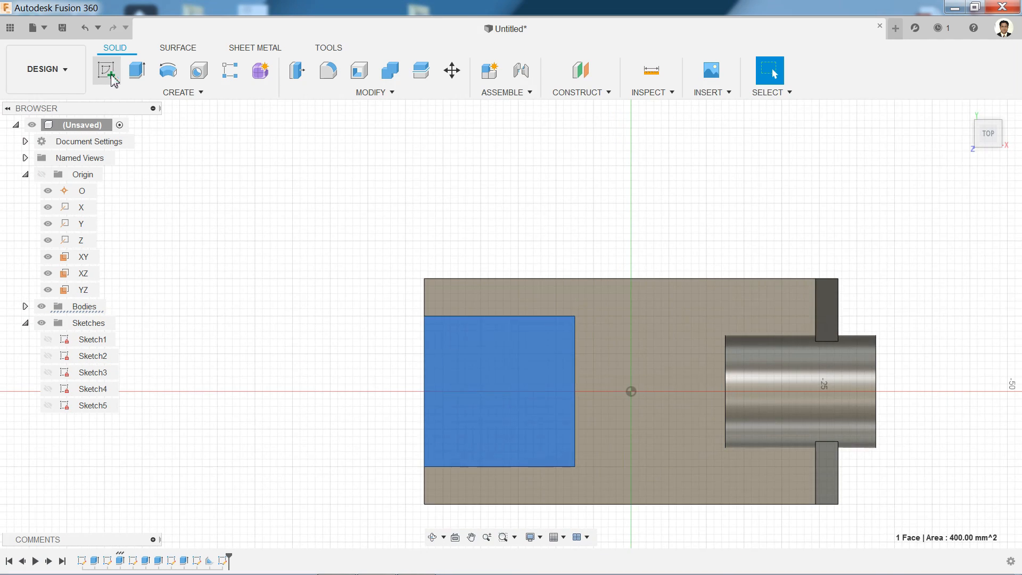
# Draw a construction line diagonally across the block's square top face, from corner to opposite corner
pyautogui.scroll(3, 533, 468)
pyautogui.moveTo(530, 384); pyautogui.dragTo(524, 283, button='middle')
pyautogui.click(172, 78)
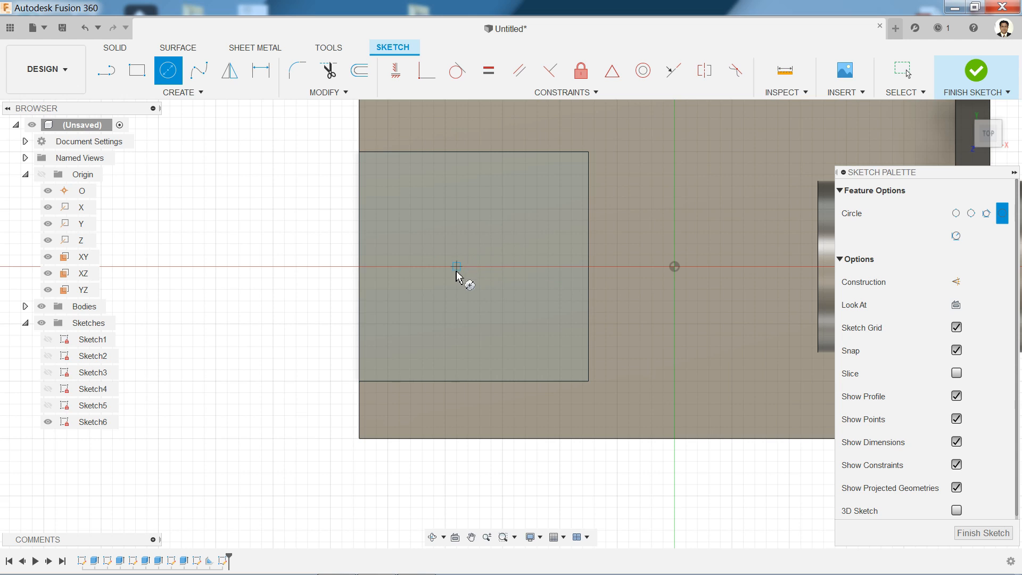
pyautogui.click(106, 70)
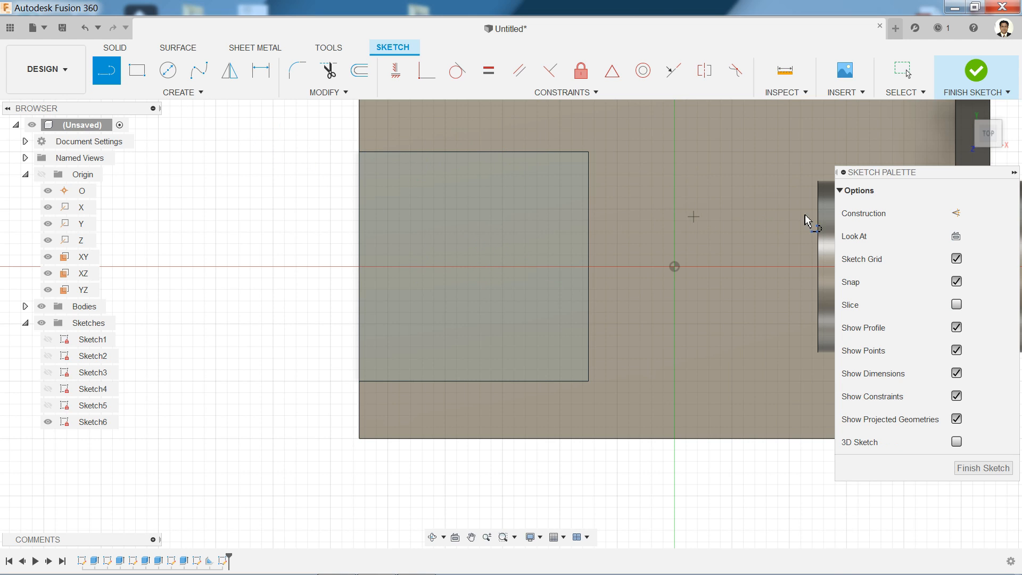
pyautogui.click(956, 213)
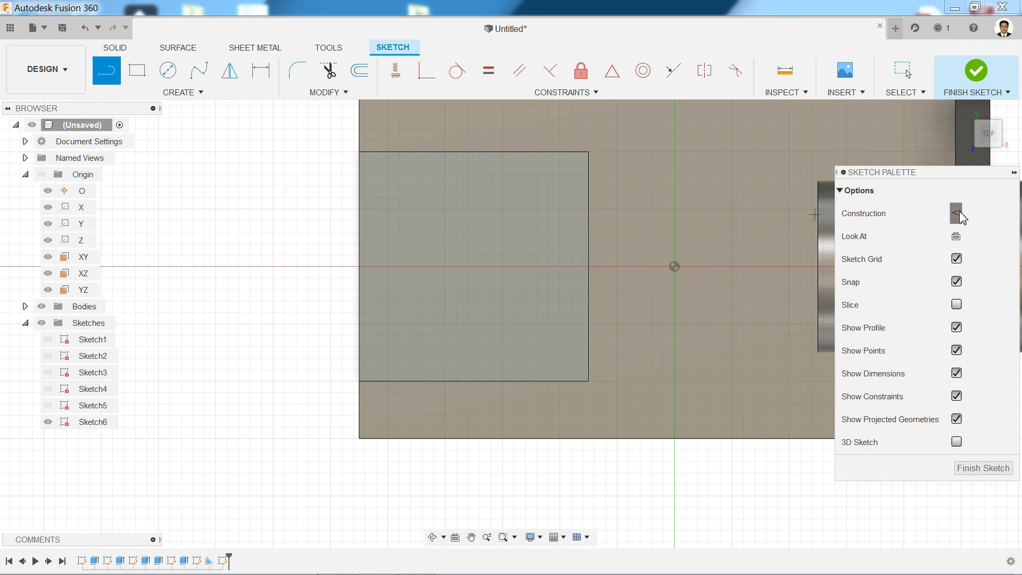
pyautogui.click(589, 152)
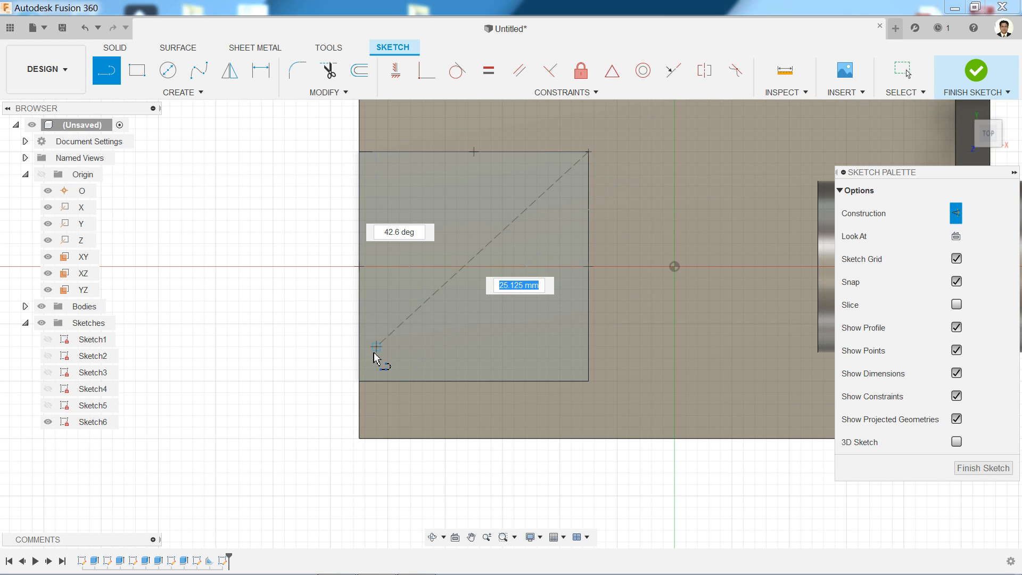
pyautogui.click(359, 381)
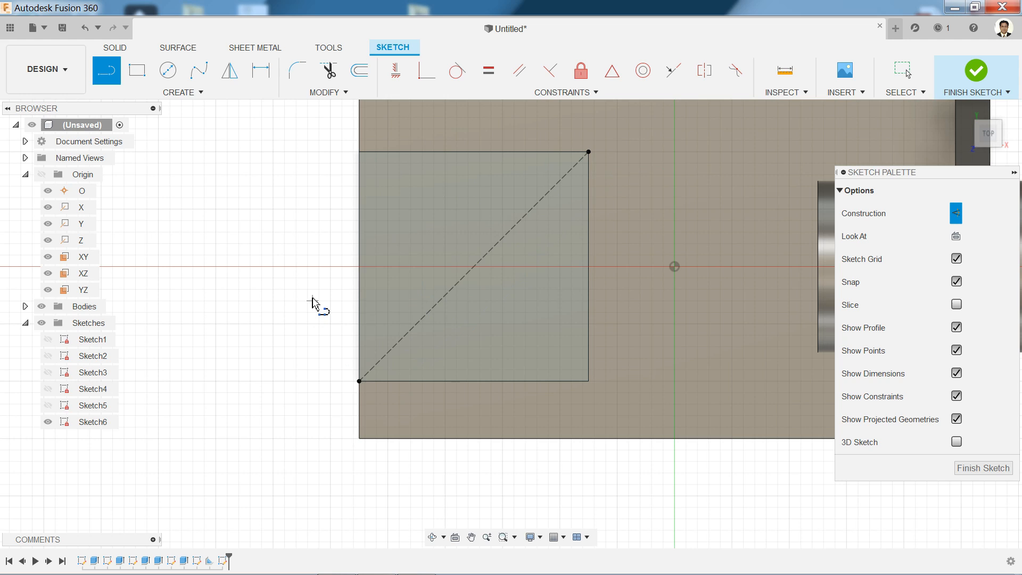
pyautogui.rightClick(311, 296)
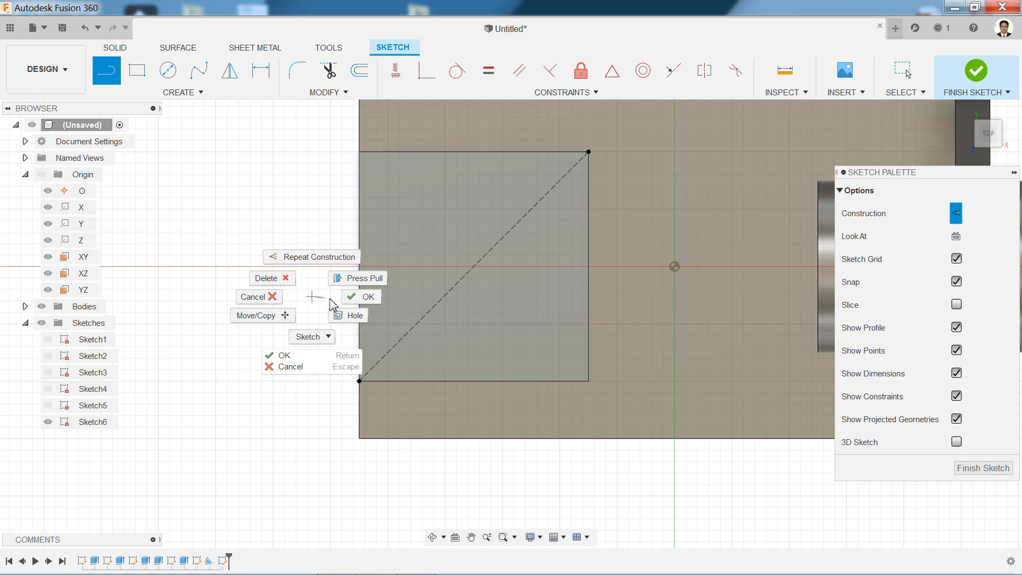
pyautogui.click(351, 296)
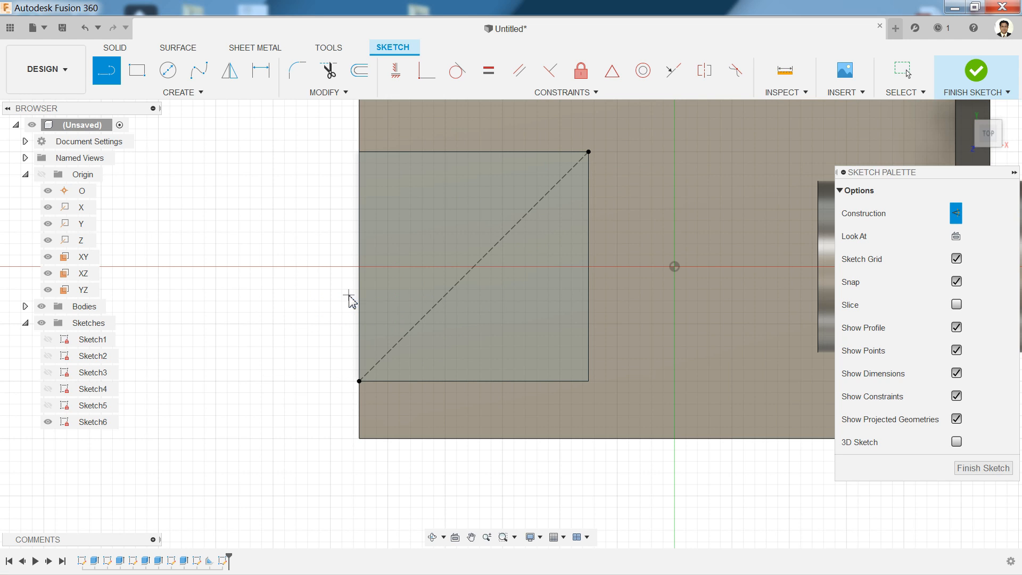
# Draw a construction circle about 10.9 mm in diameter centred on the midpoint of the diagonal
pyautogui.click(168, 70)
pyautogui.scroll(2, 469, 287)
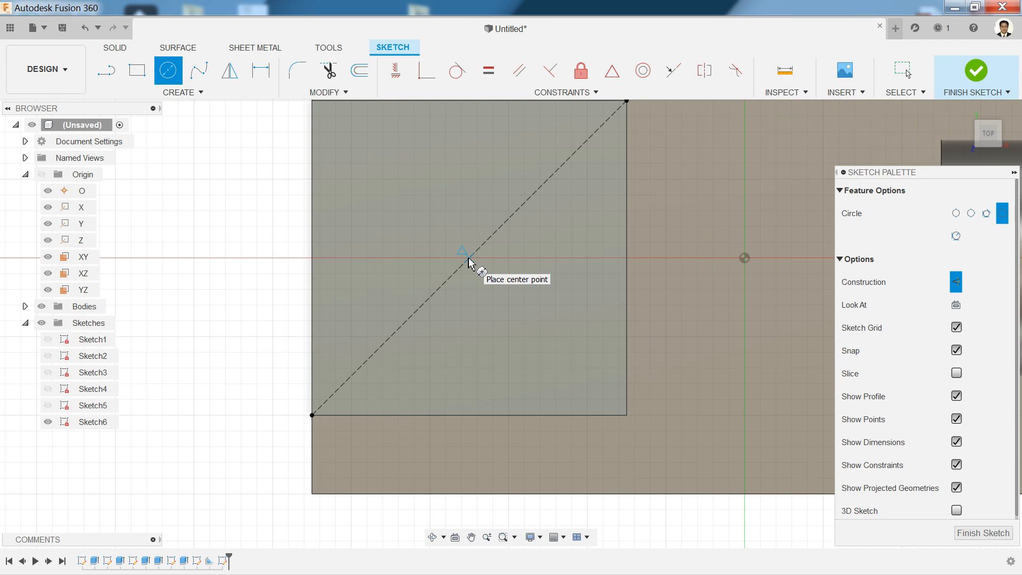
pyautogui.click(469, 259)
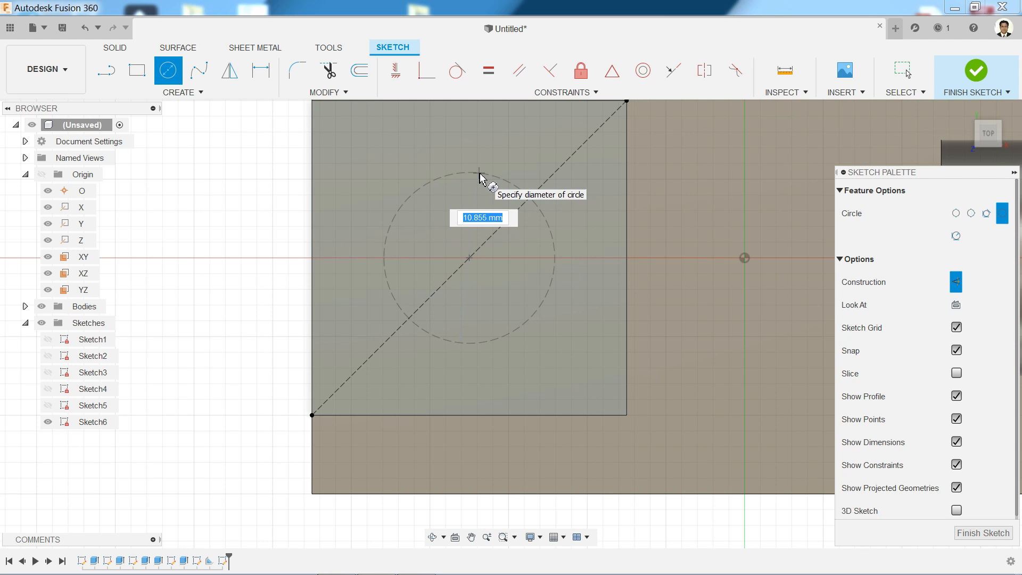
pyautogui.write('6')
pyautogui.click(478, 174)
pyautogui.press('Escape')
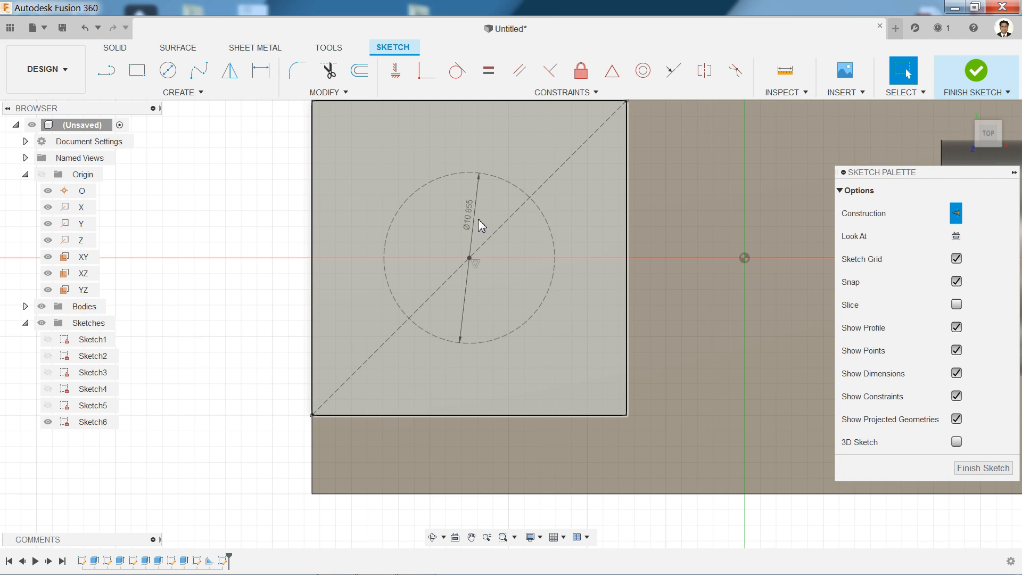
# Set the circle's diameter to 12.5 mm and convert the circle from construction to regular geometry
pyautogui.doubleClick(471, 217)
pyautogui.write('12')
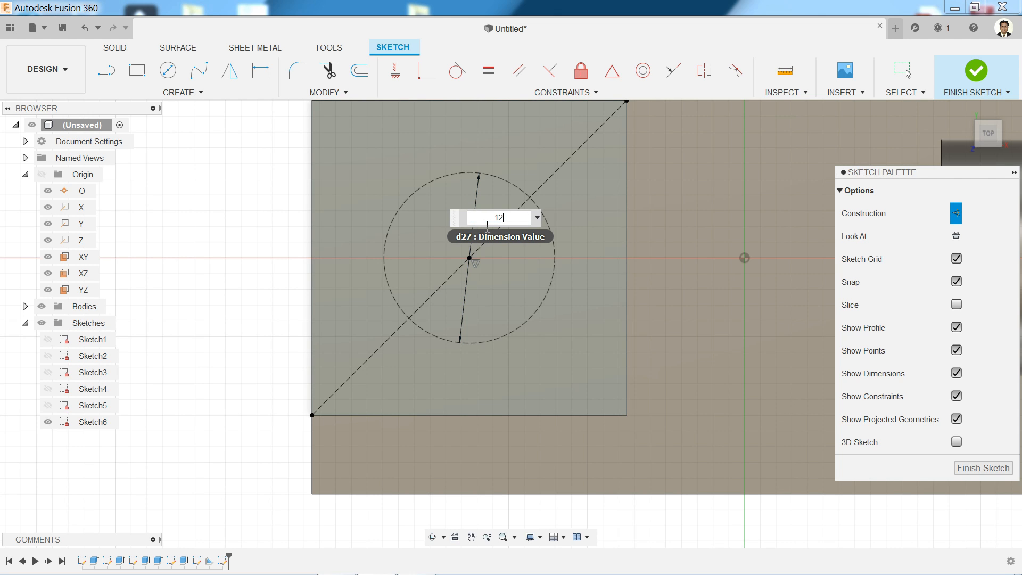
pyautogui.write('.5')
pyautogui.press('Return')
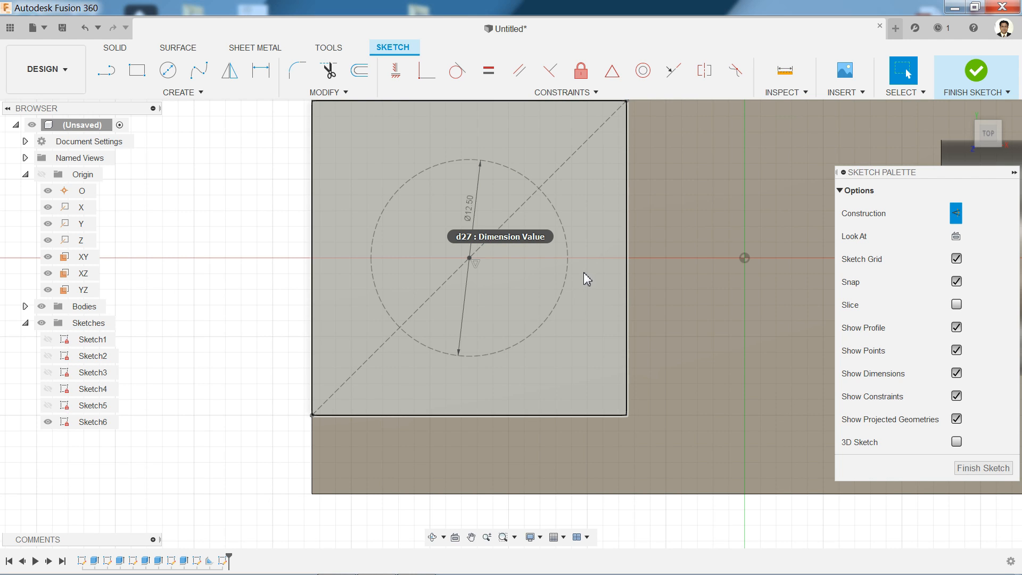
pyautogui.click(567, 273)
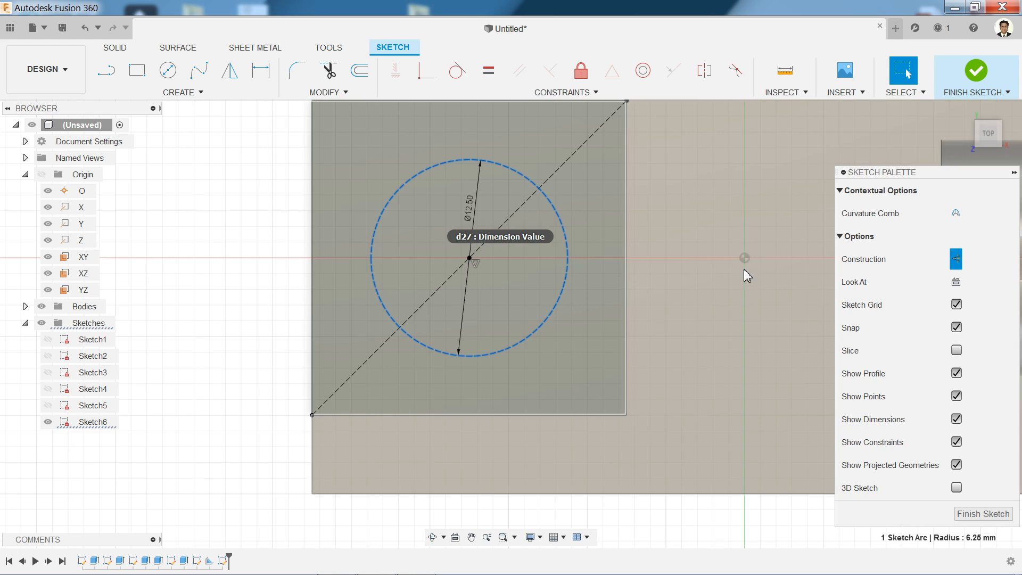
pyautogui.click(955, 259)
pyautogui.press('Escape')
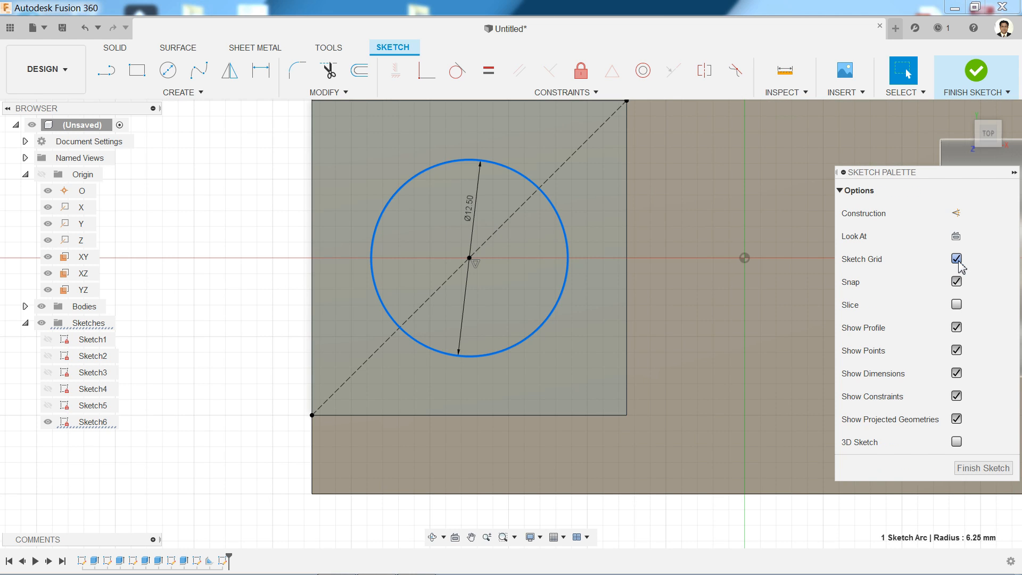
pyautogui.click(228, 205)
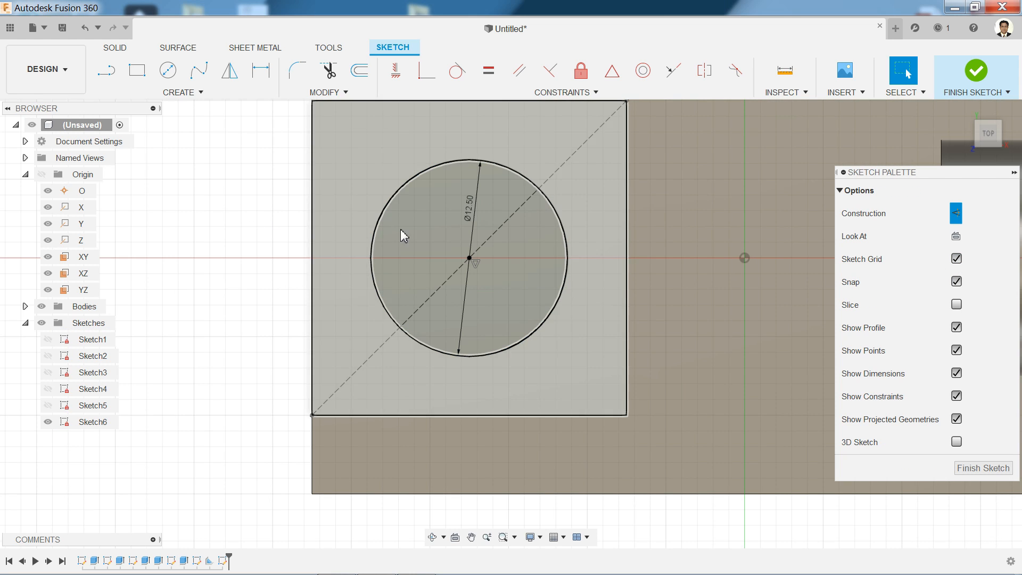
# Draw a regular, non-construction rectangle across the circle, spanning the block's full 20 mm width and 5 mm high
pyautogui.scroll(-1, 537, 249)
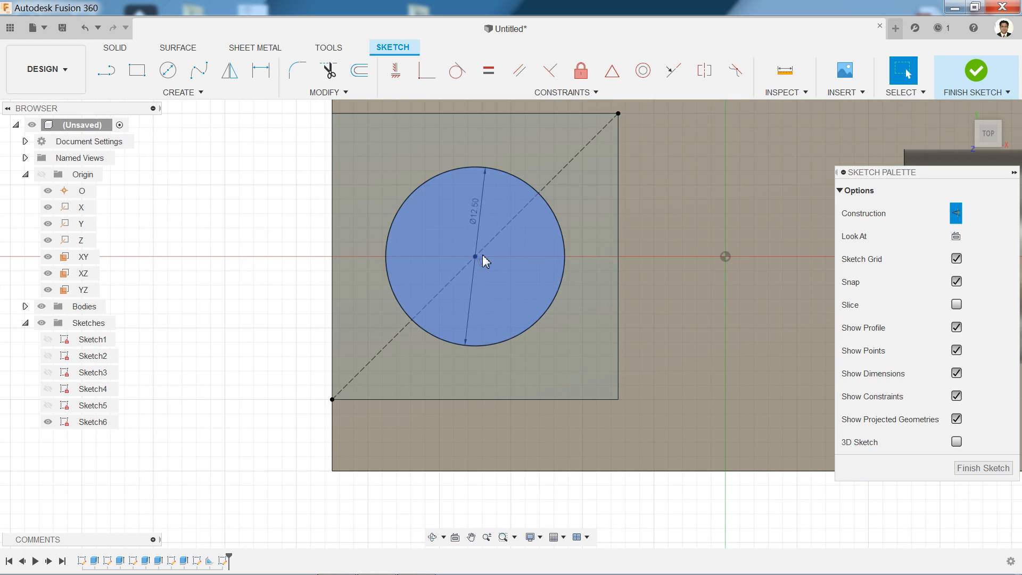
pyautogui.click(132, 72)
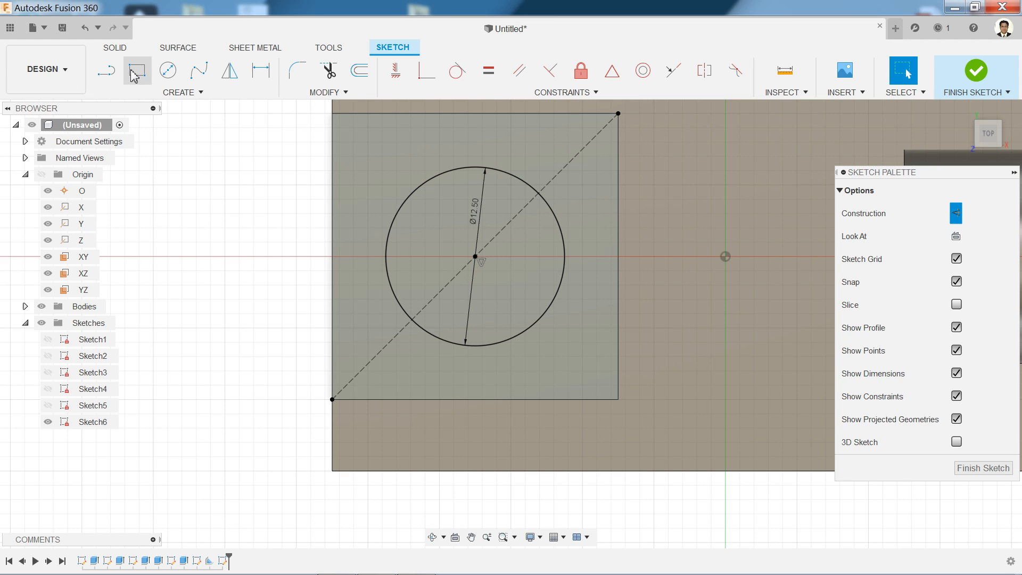
pyautogui.click(333, 207)
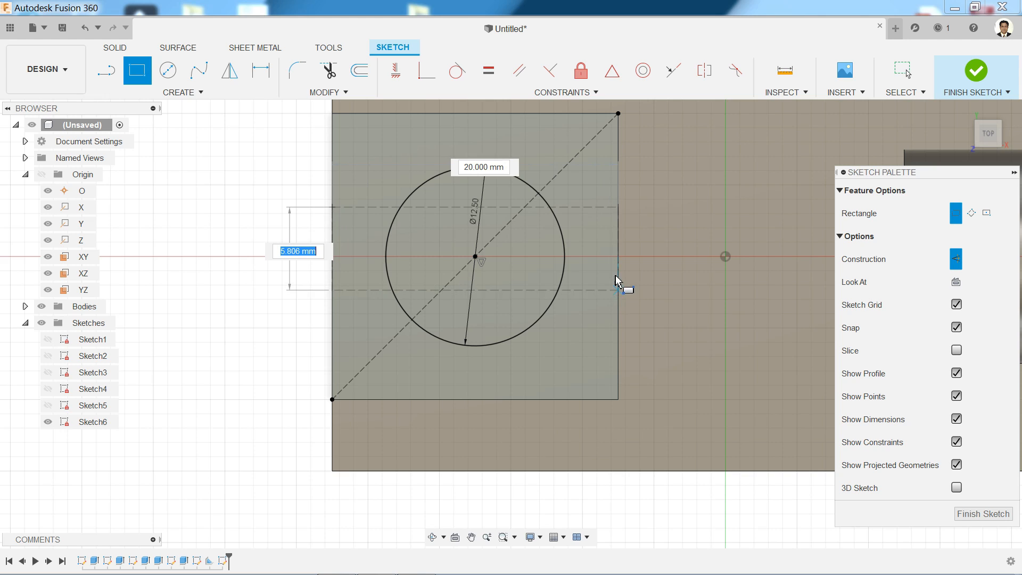
pyautogui.click(955, 260)
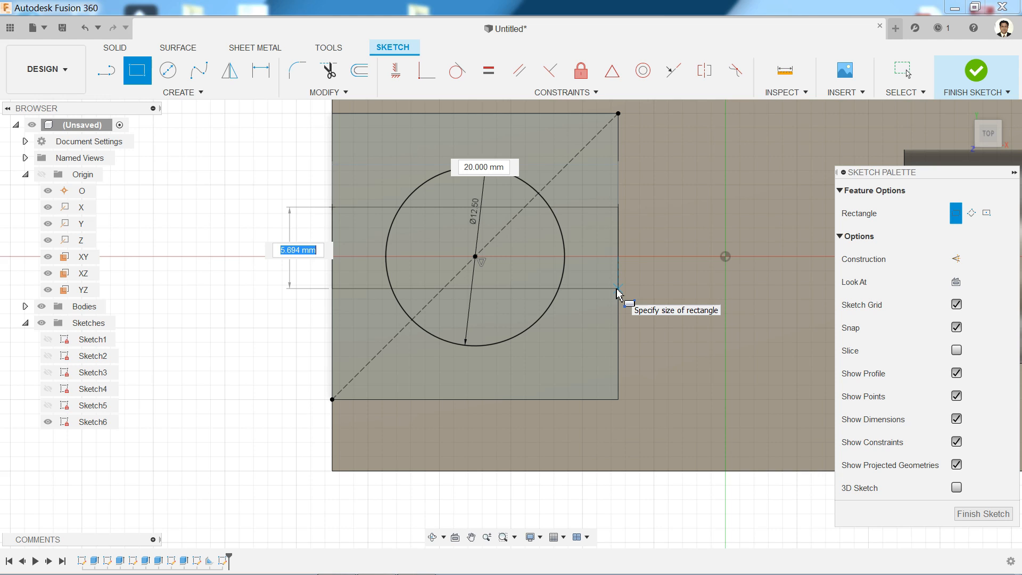
pyautogui.write('5')
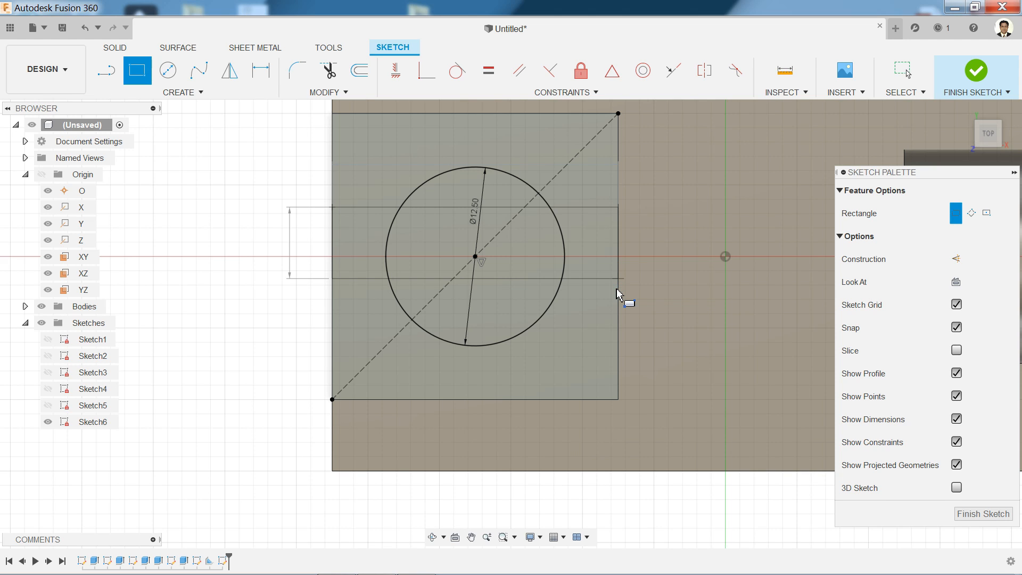
pyautogui.press('Return')
pyautogui.scroll(1, 503, 236)
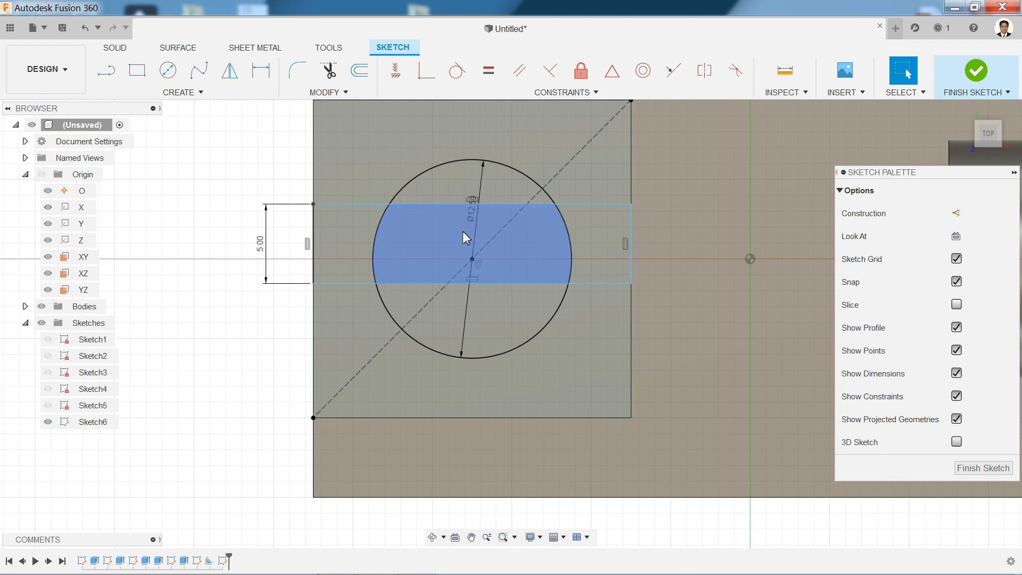
# Dimension the distance from the circle's centre to the rectangle's upper long edge as 2.5 mm
pyautogui.scroll(2, 355, 216)
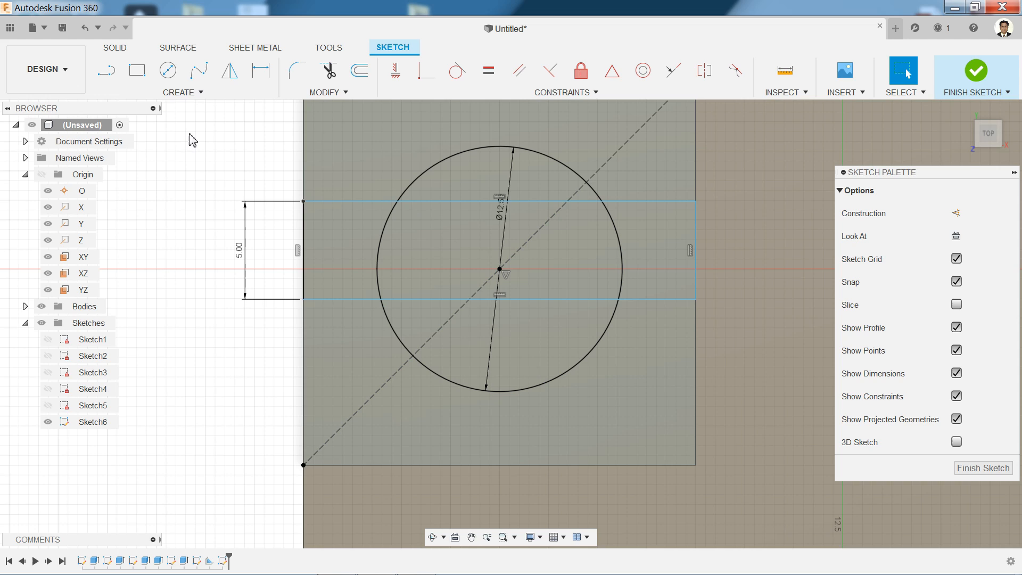
pyautogui.click(261, 70)
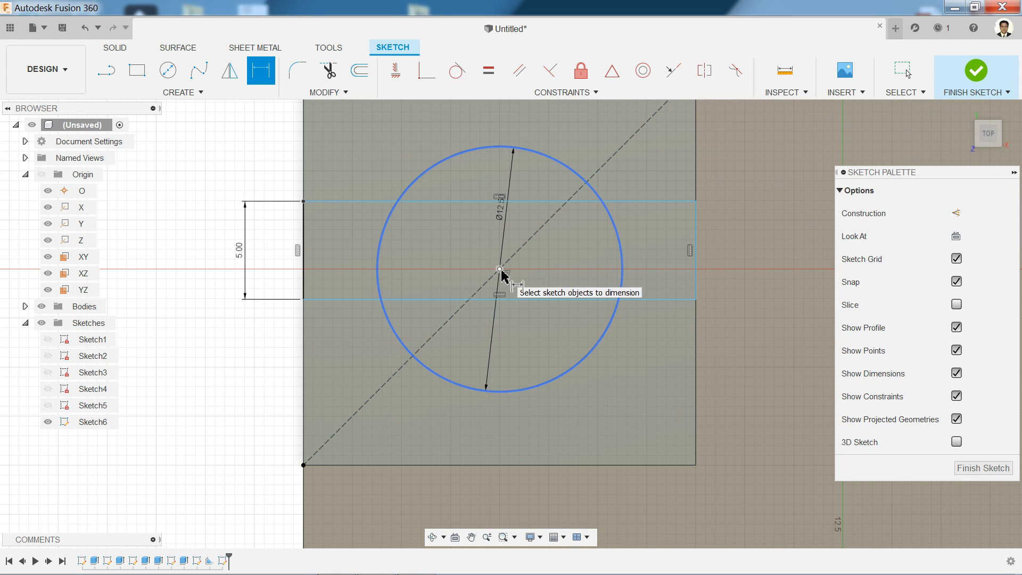
pyautogui.click(669, 206)
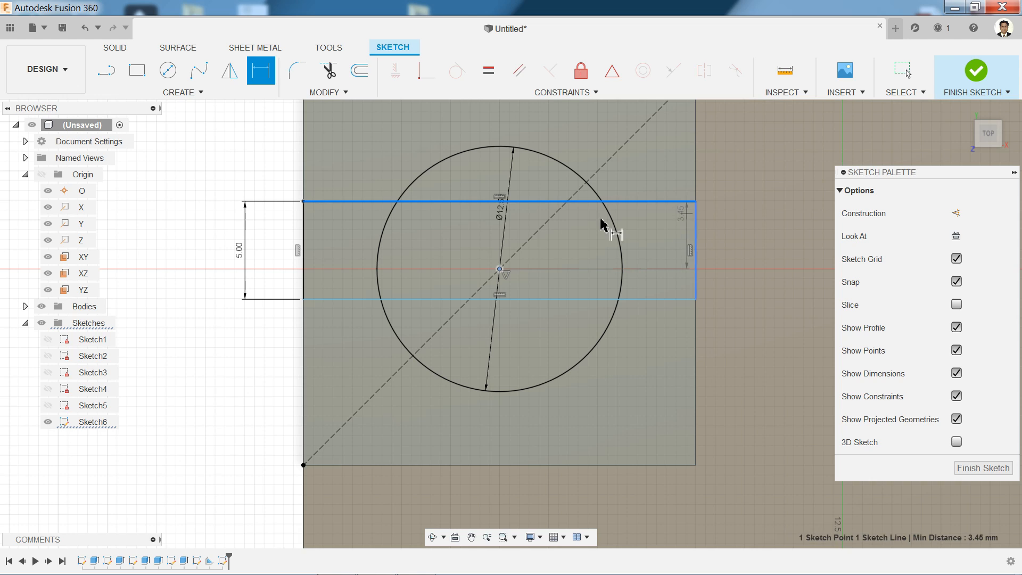
pyautogui.click(276, 238)
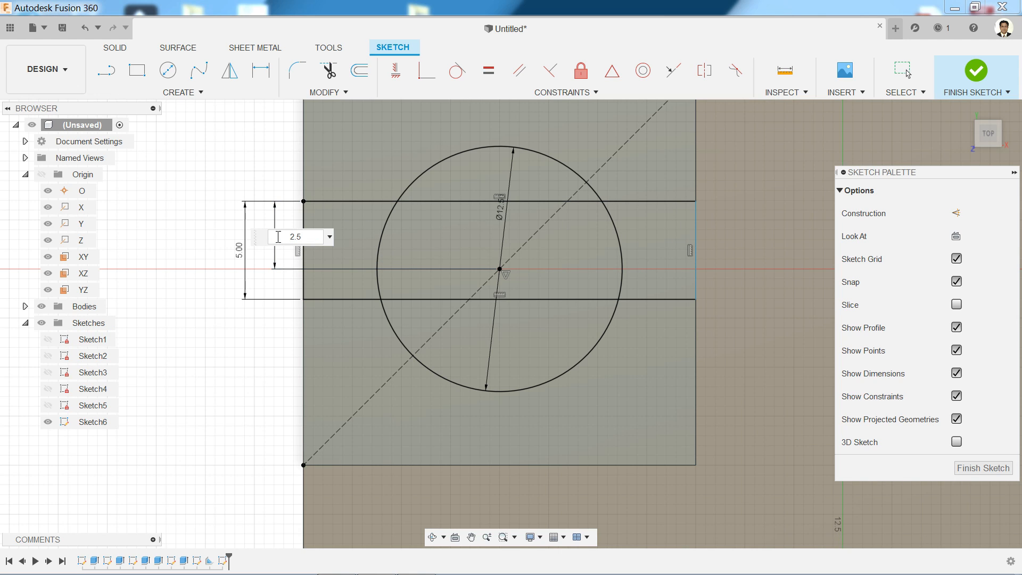
pyautogui.press('Return')
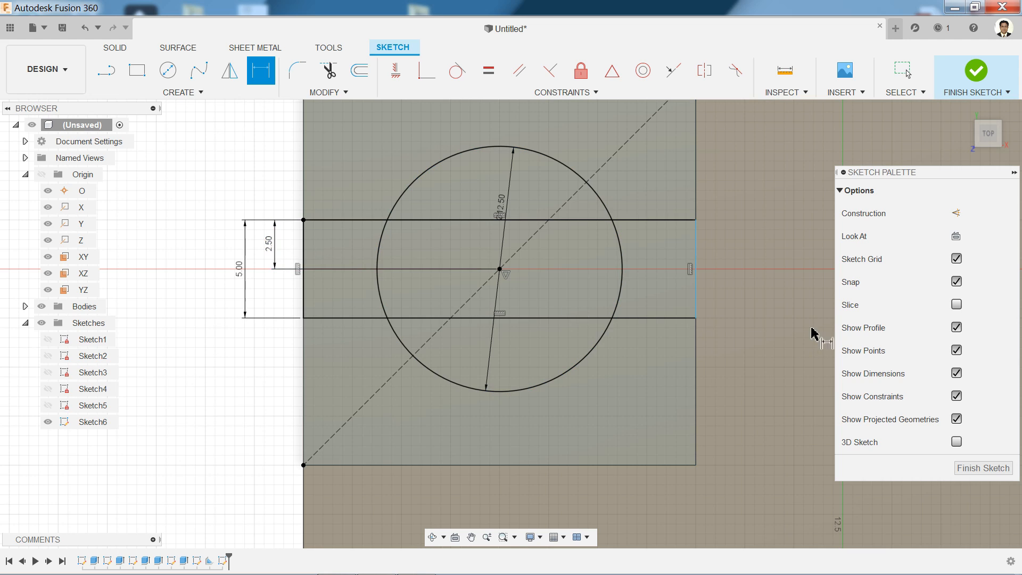
pyautogui.scroll(2, 745, 279)
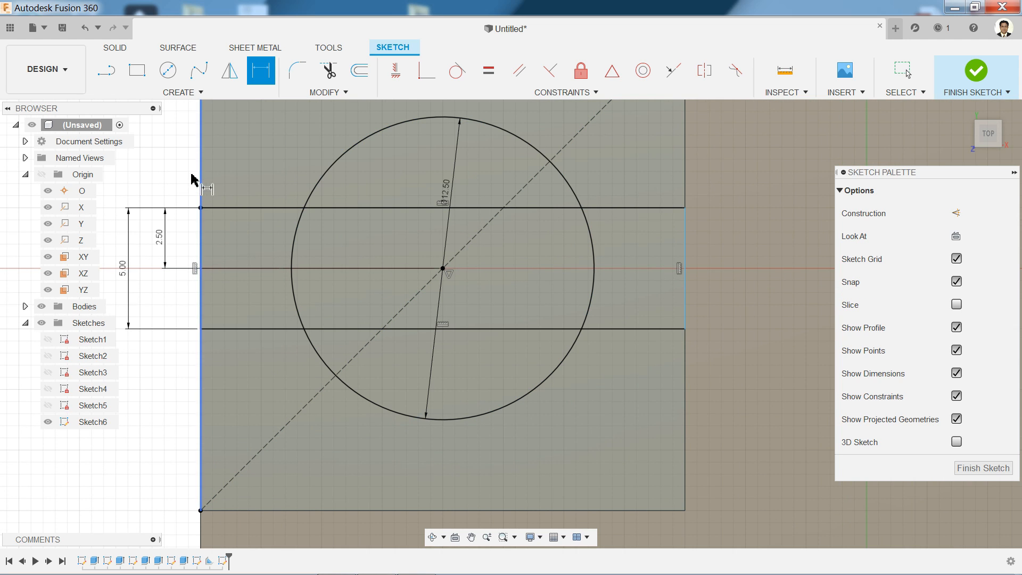
pyautogui.rightClick(168, 169)
pyautogui.click(144, 162)
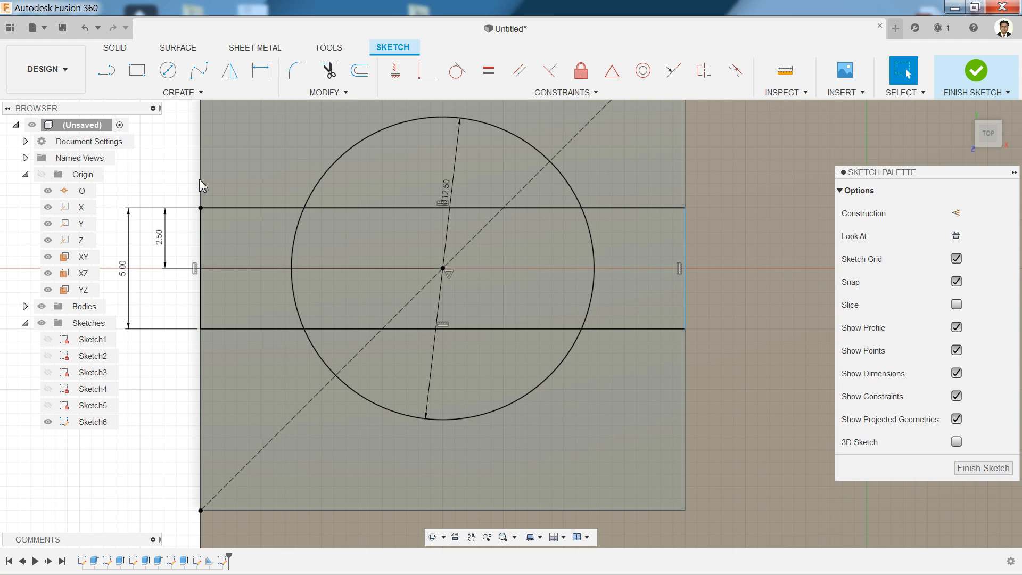
# Pull the rectangle's loose short edge inward and constrain it collinear with the block's inner edge
pyautogui.moveTo(683, 288)
pyautogui.mouseDown()
pyautogui.moveTo(644, 288)
pyautogui.moveTo(663, 291)
pyautogui.mouseUp()
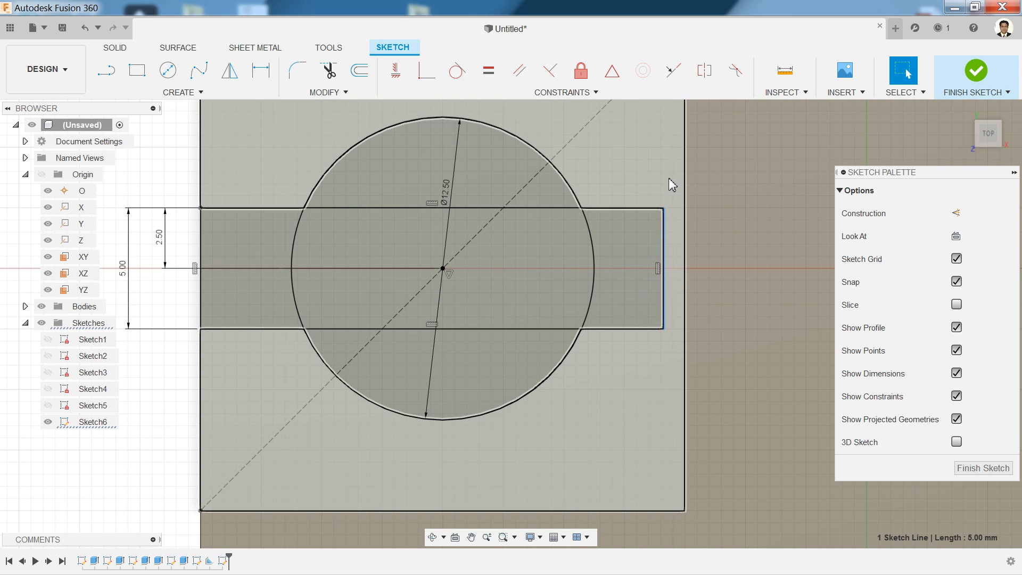
pyautogui.click(674, 74)
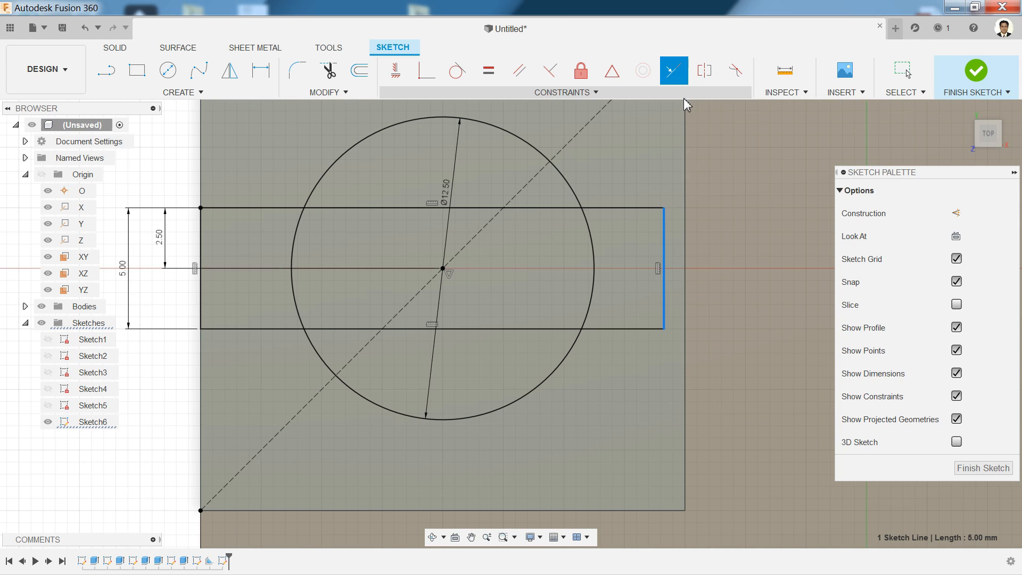
pyautogui.click(684, 266)
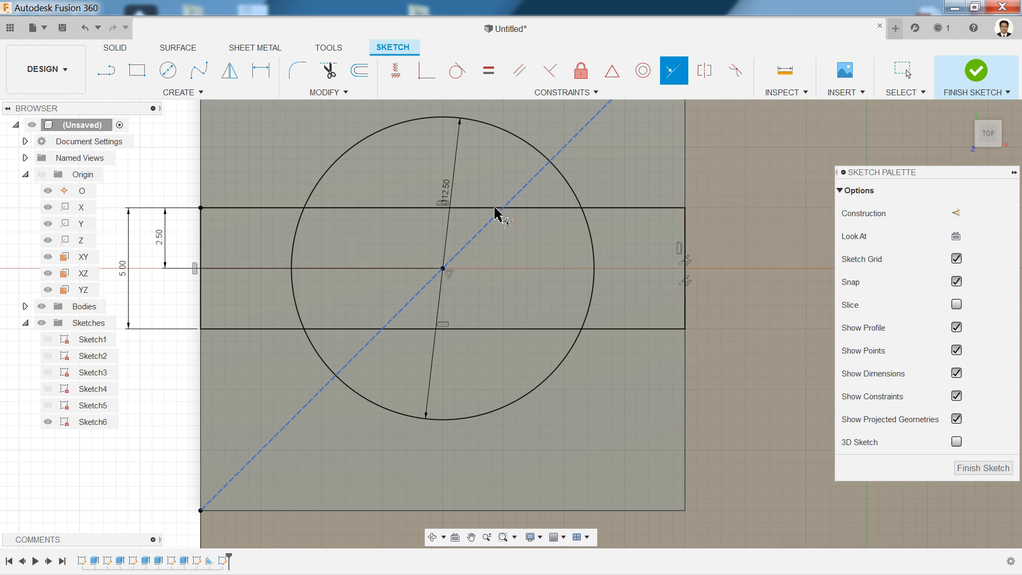
# Finish the sketch and extrude the entire circle and slot area as a 5 mm deep cut into the block's top face
pyautogui.click(975, 72)
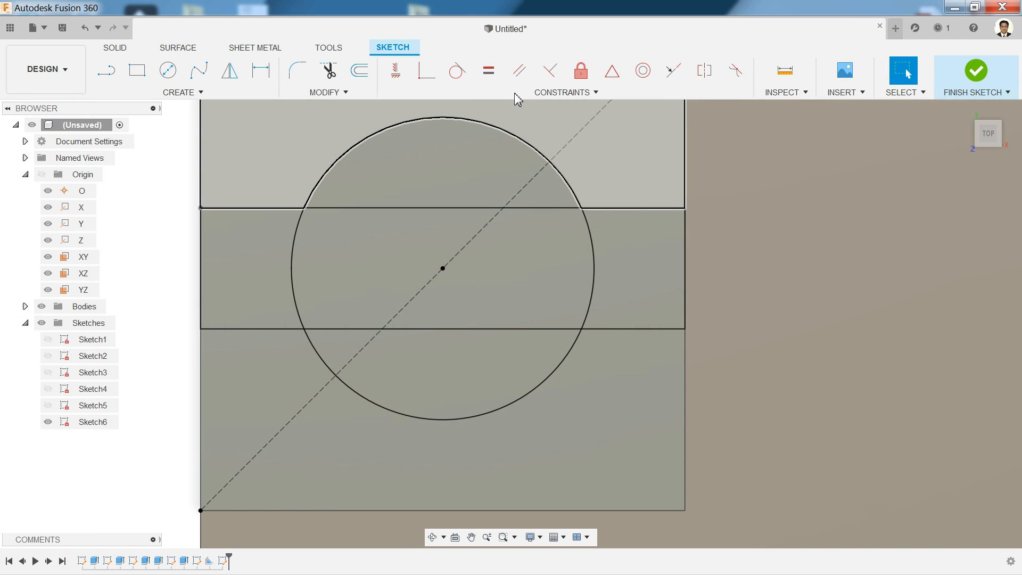
pyautogui.click(138, 70)
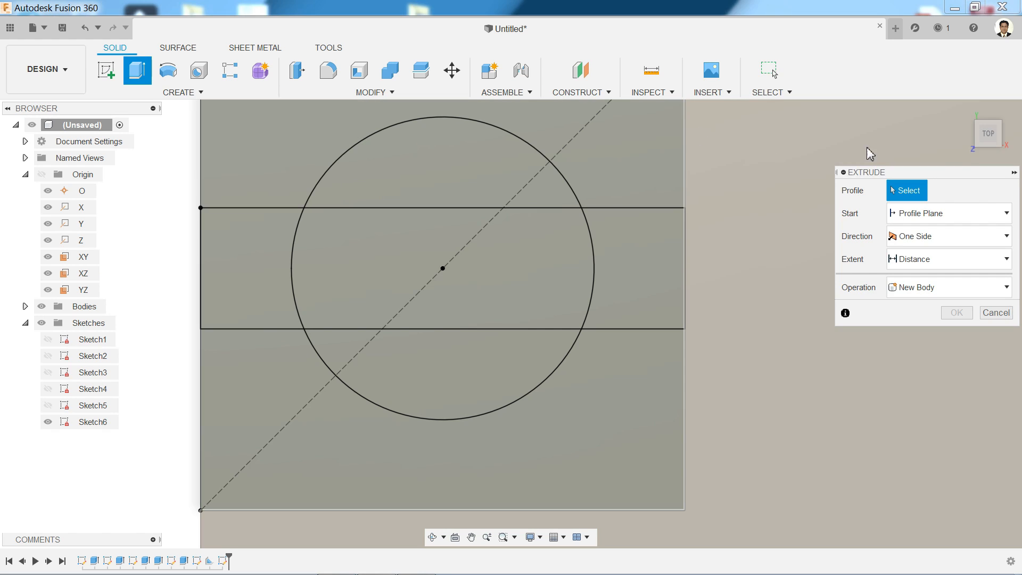
pyautogui.click(964, 110)
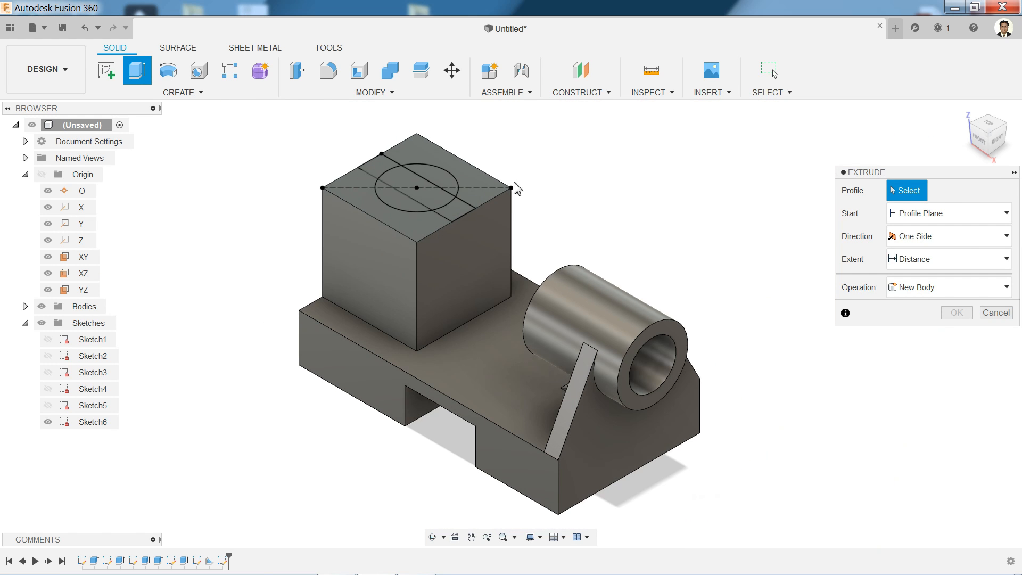
pyautogui.scroll(4, 429, 166)
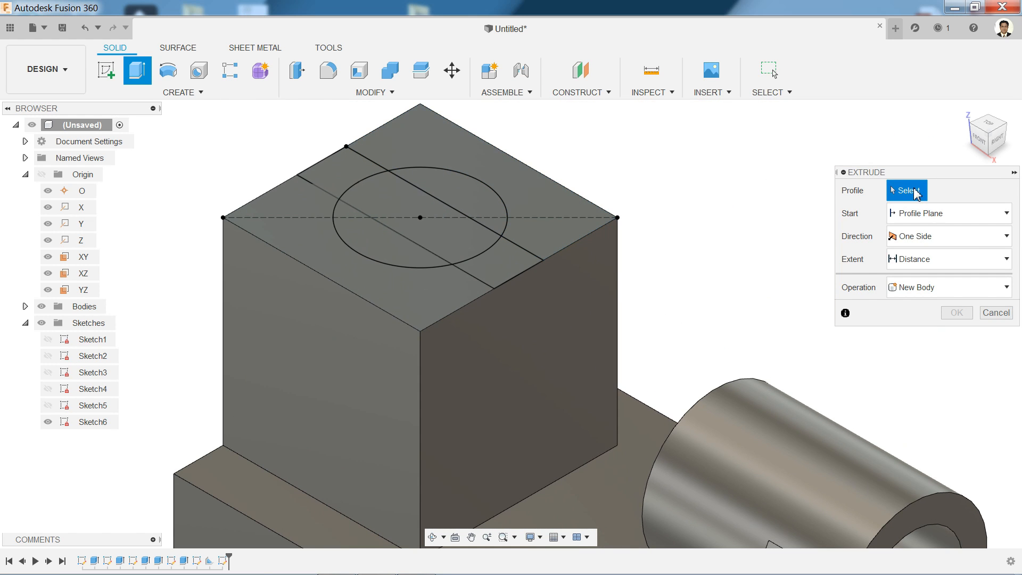
pyautogui.click(458, 203)
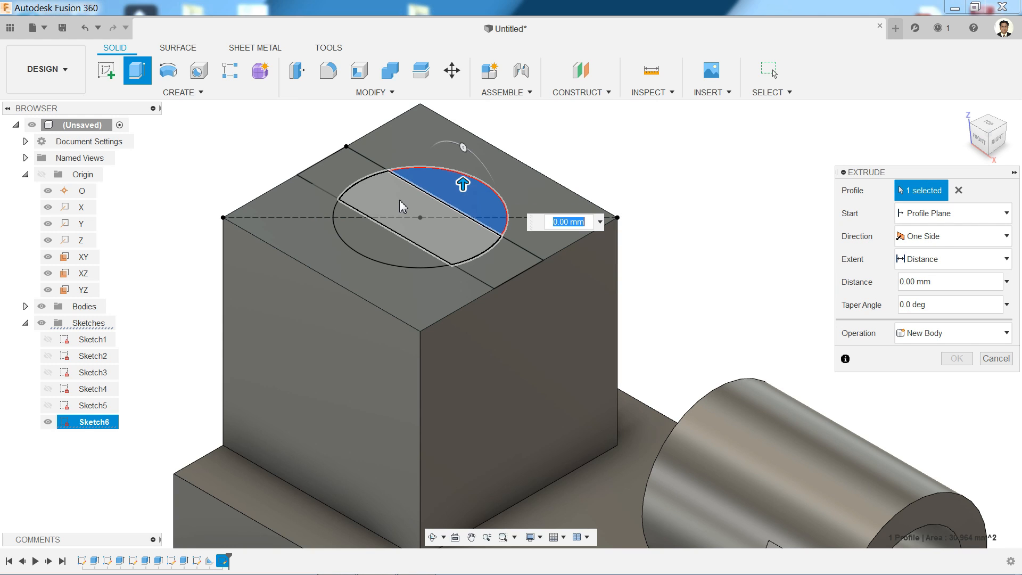
pyautogui.click(399, 199)
pyautogui.click(314, 176)
pyautogui.click(362, 239)
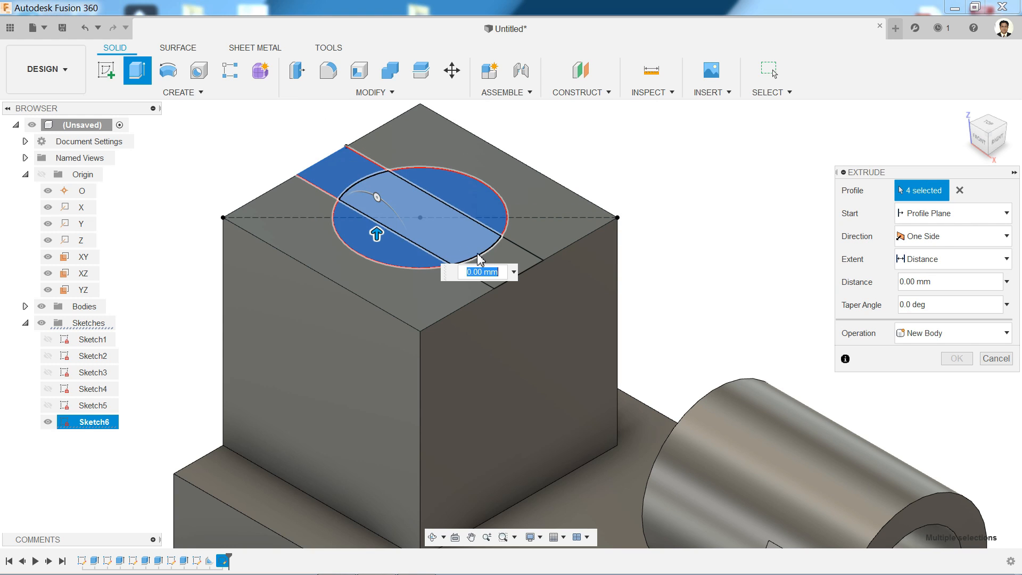
pyautogui.click(484, 269)
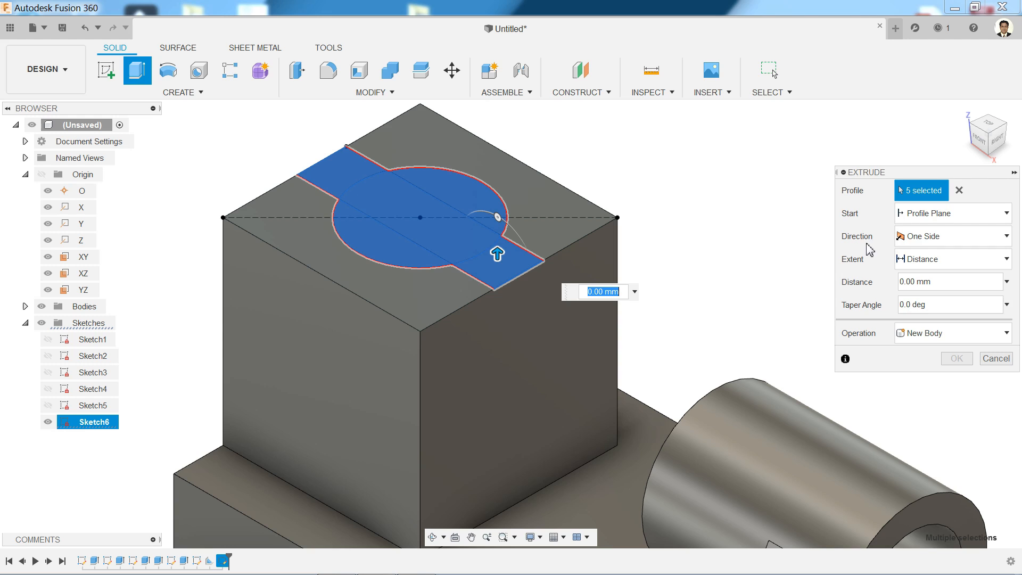
pyautogui.click(926, 343)
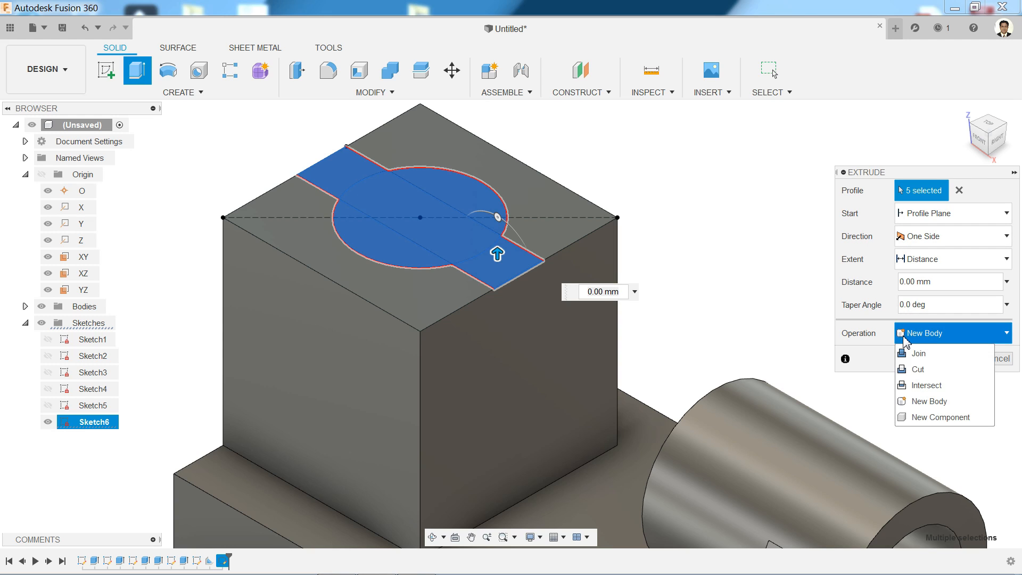
pyautogui.click(916, 368)
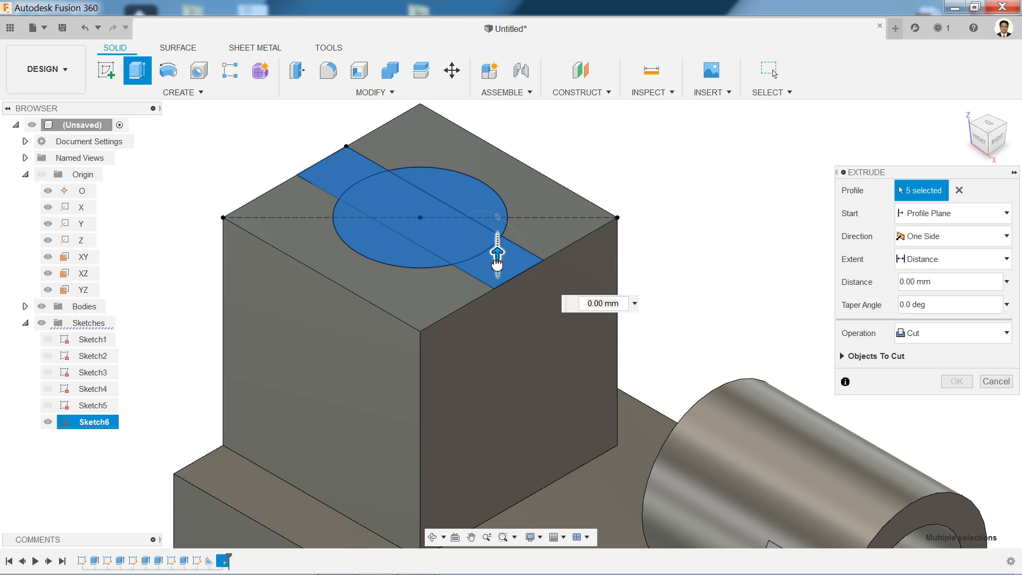
pyautogui.moveTo(497, 265); pyautogui.dragTo(497, 300)
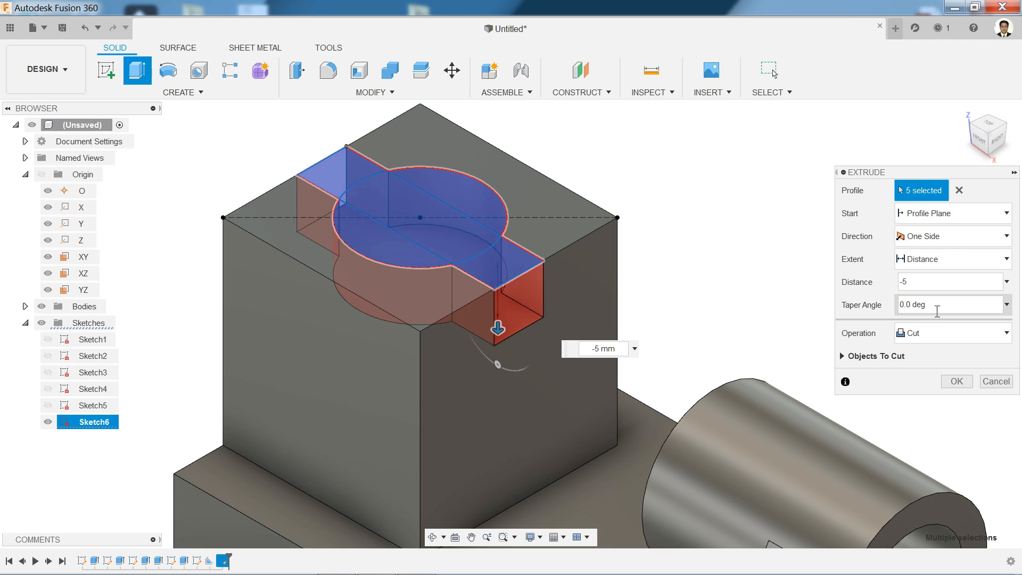
pyautogui.click(955, 382)
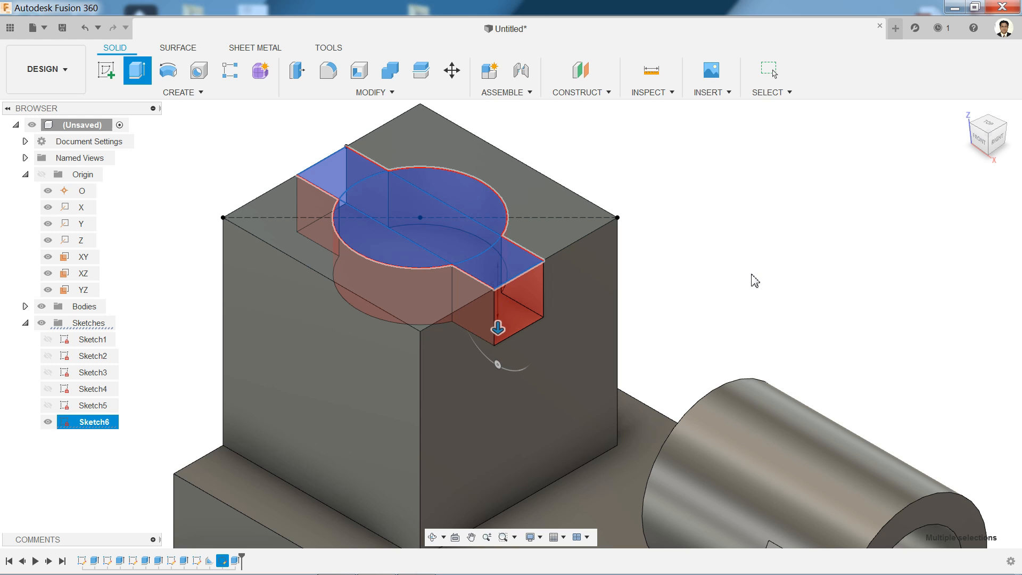
# Start a new sketch on the outer end face shared by the notched block and the base
pyautogui.scroll(-5, 686, 257)
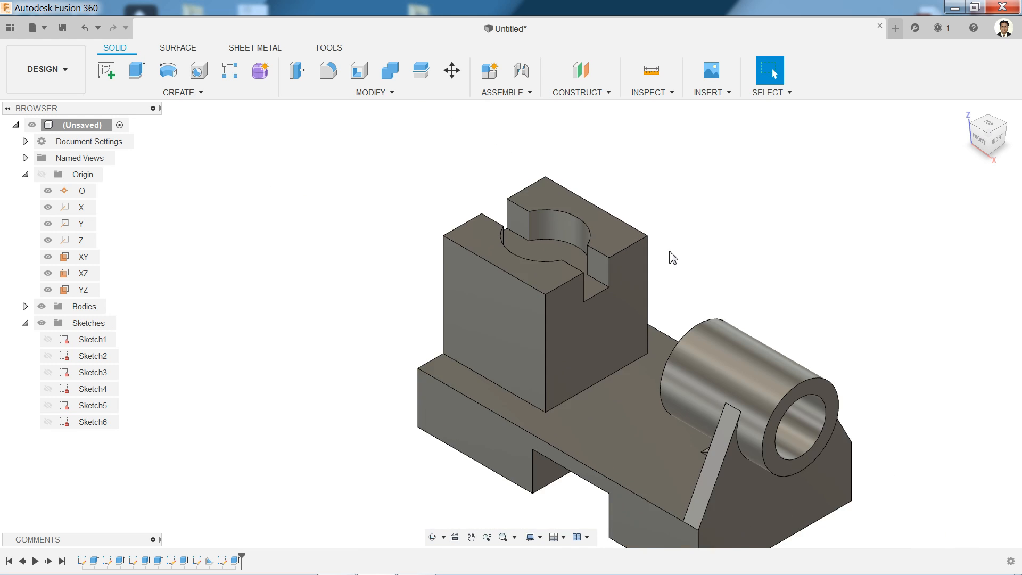
pyautogui.scroll(3, 660, 254)
pyautogui.keyDown('shift'); pyautogui.moveTo(644, 271); pyautogui.dragTo(755, 234, button='middle'); pyautogui.keyUp('shift')
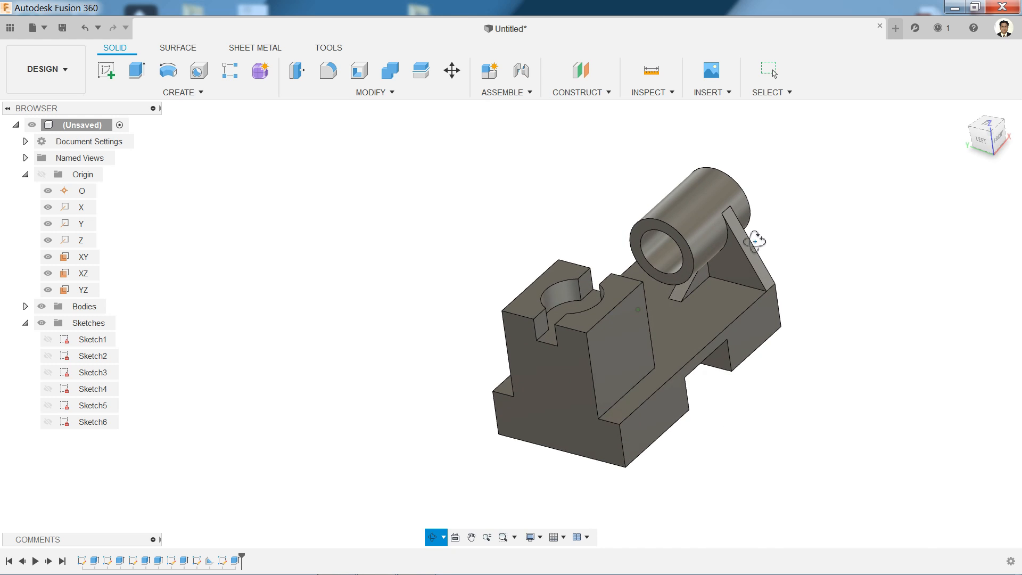
pyautogui.click(554, 426)
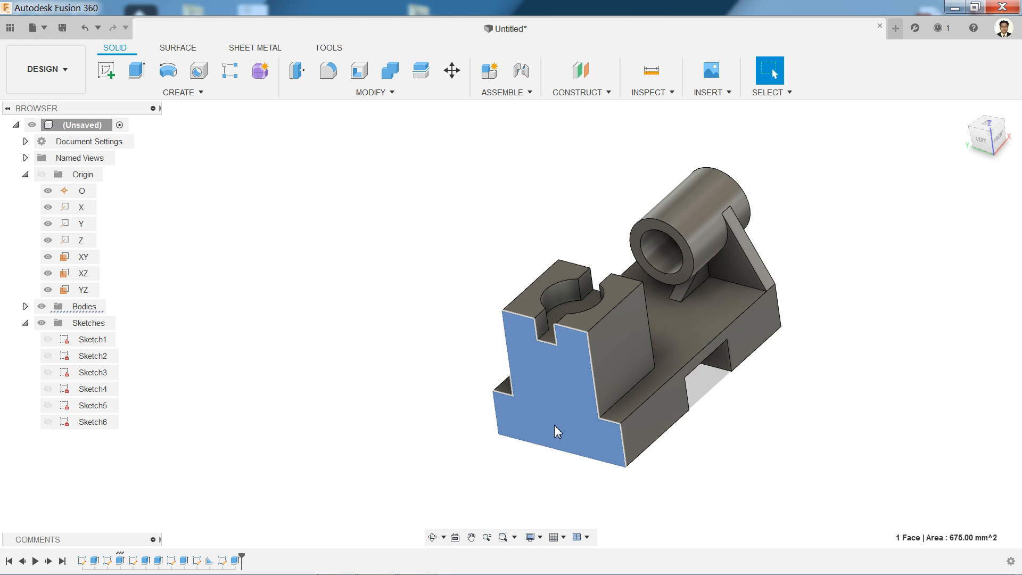
pyautogui.click(108, 77)
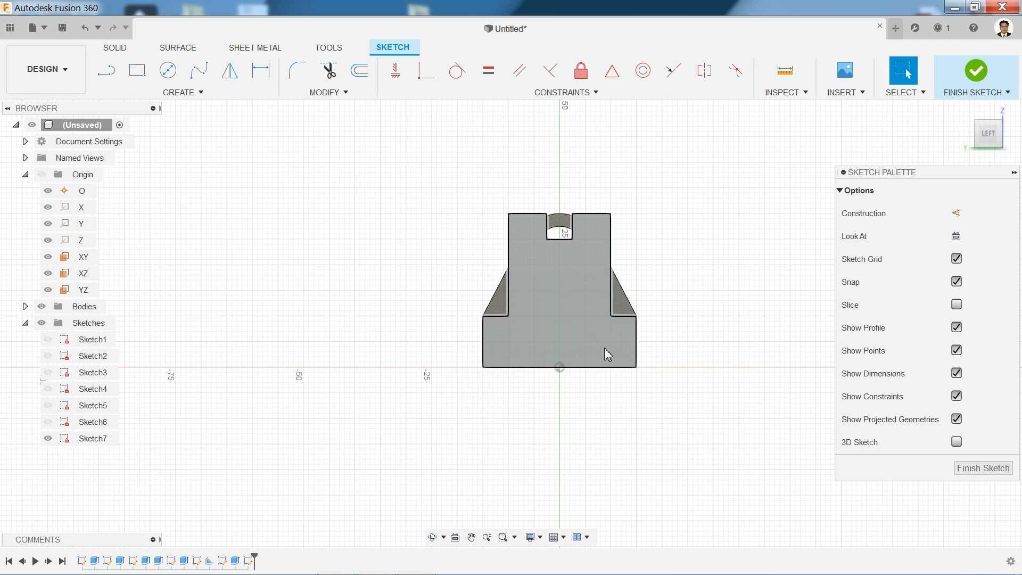
pyautogui.scroll(4, 576, 333)
# Check the dovetail in the Exercise 12 drawing and sketch its open three-line profile on the base's bottom edge, upper line about 23.5 mm long
pyautogui.hotkey('alt', 'Tab')
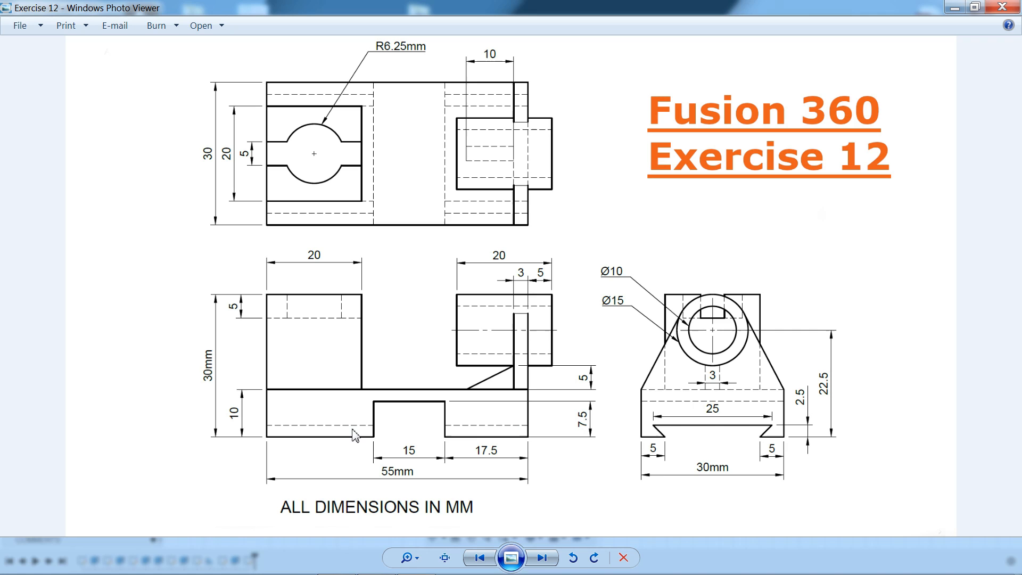
pyautogui.click(955, 7)
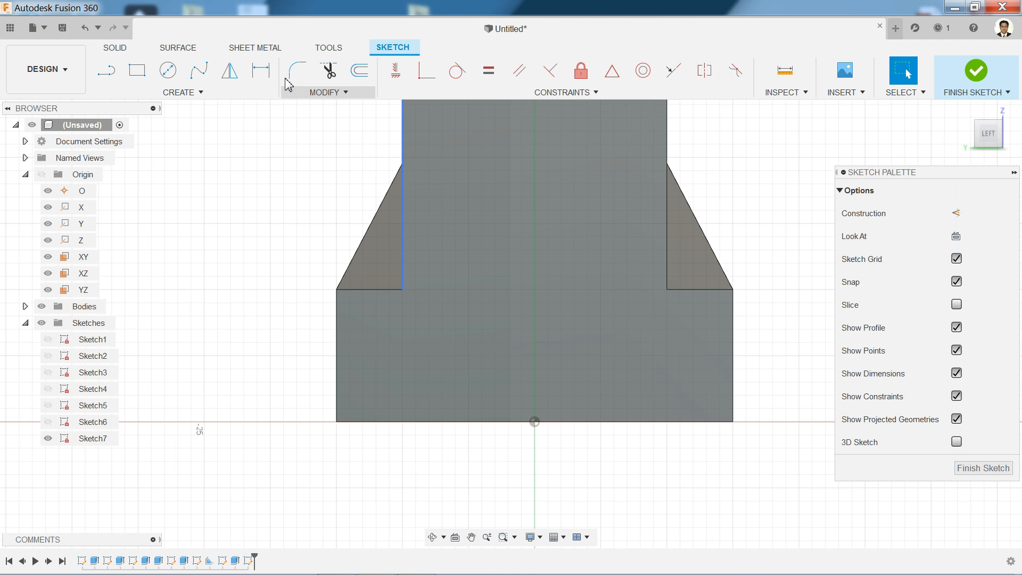
pyautogui.click(108, 75)
pyautogui.scroll(2, 647, 366)
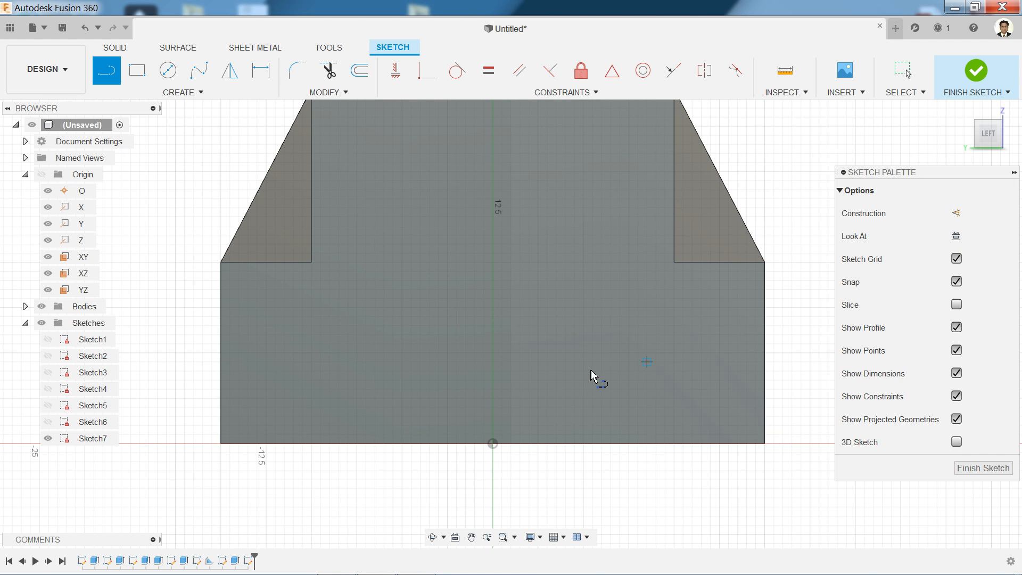
pyautogui.click(302, 443)
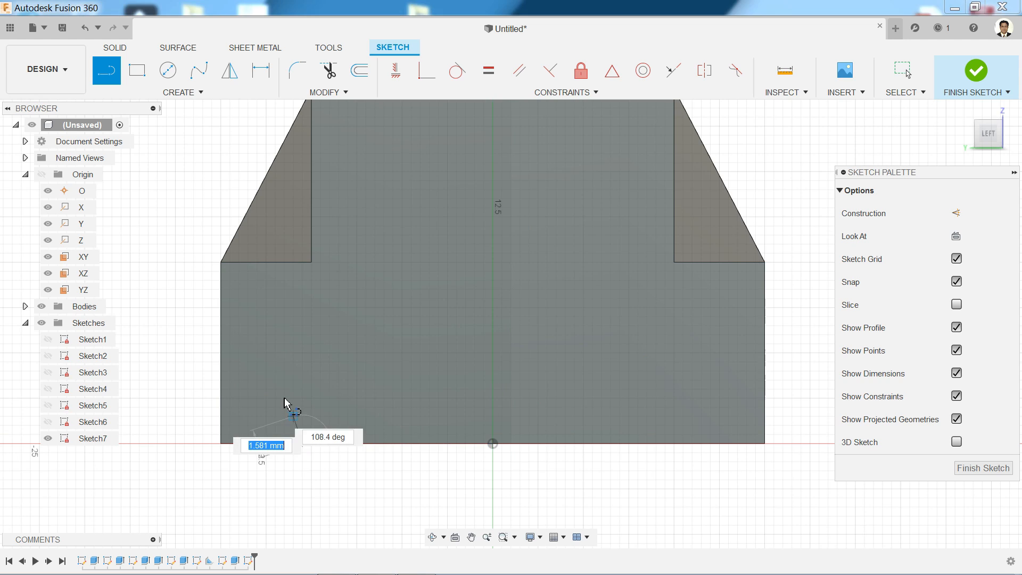
pyautogui.click(284, 380)
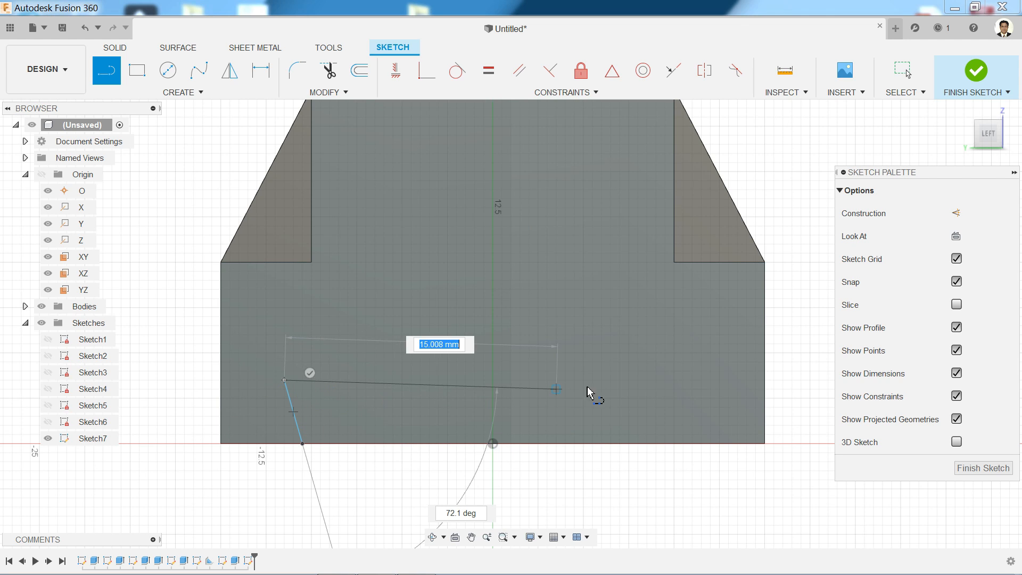
pyautogui.click(710, 380)
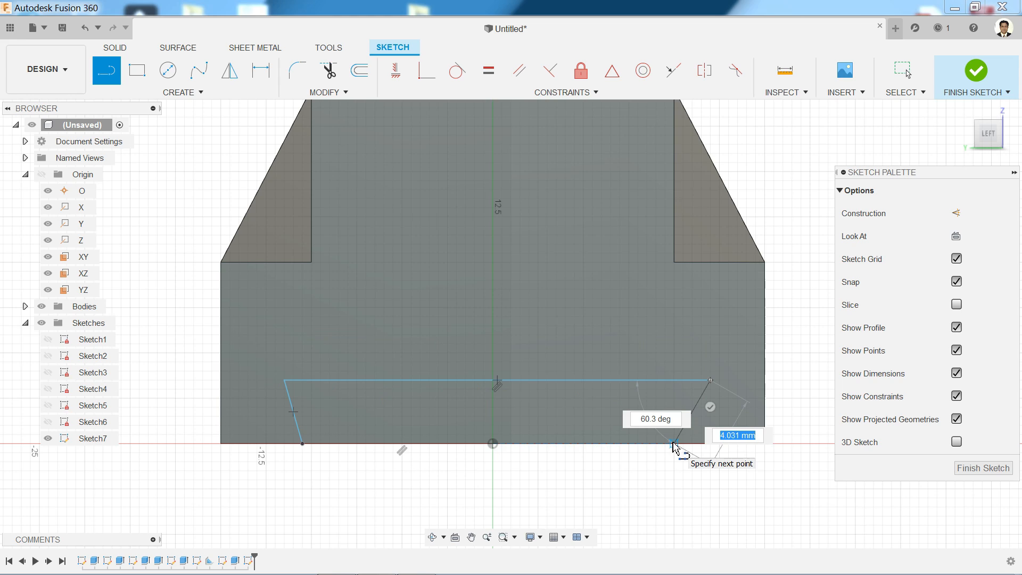
pyautogui.doubleClick(673, 444)
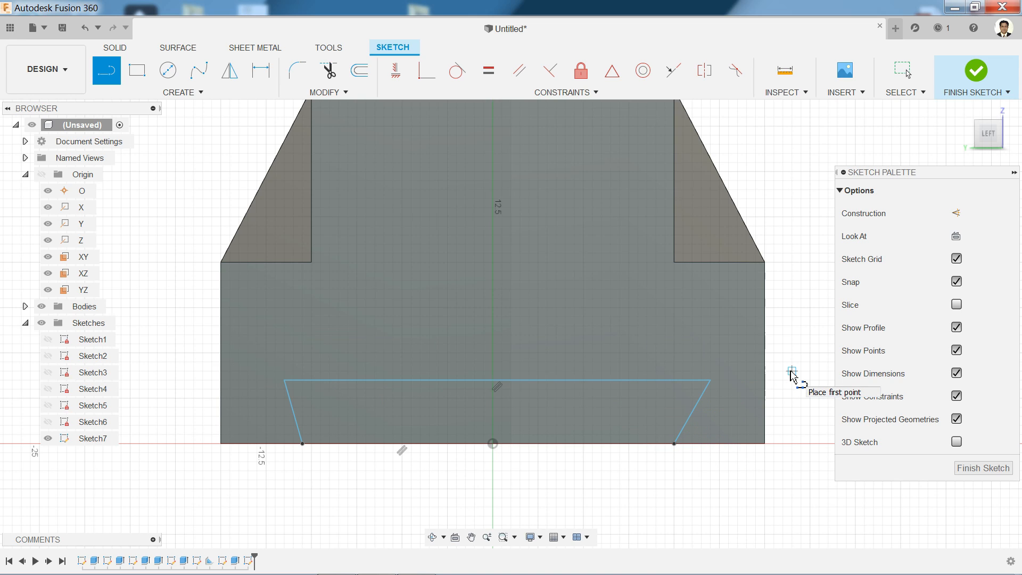
pyautogui.rightClick(791, 373)
pyautogui.click(820, 372)
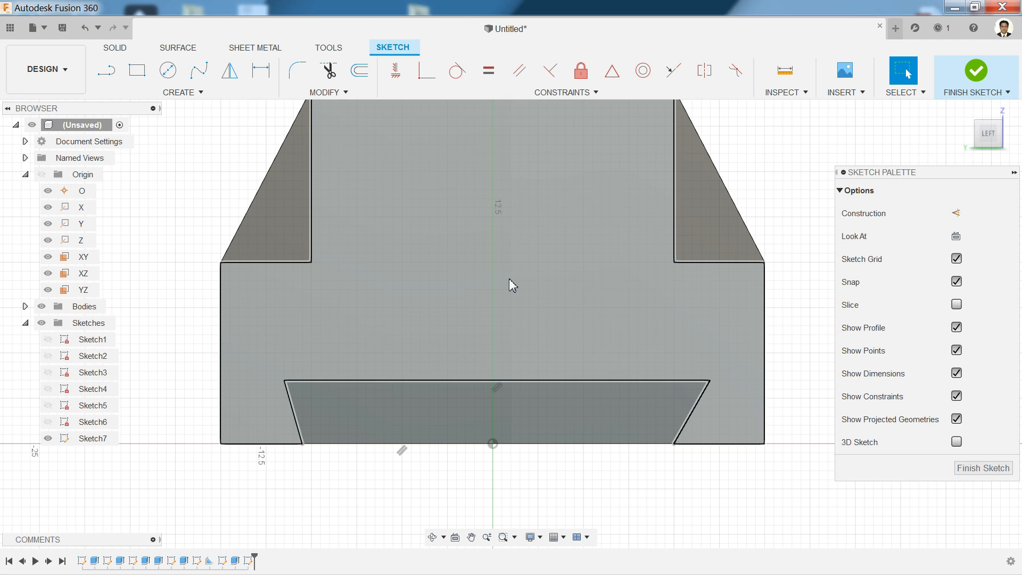
# Dimension the dovetail profile's horizontal upper line as 25 mm
pyautogui.click(266, 77)
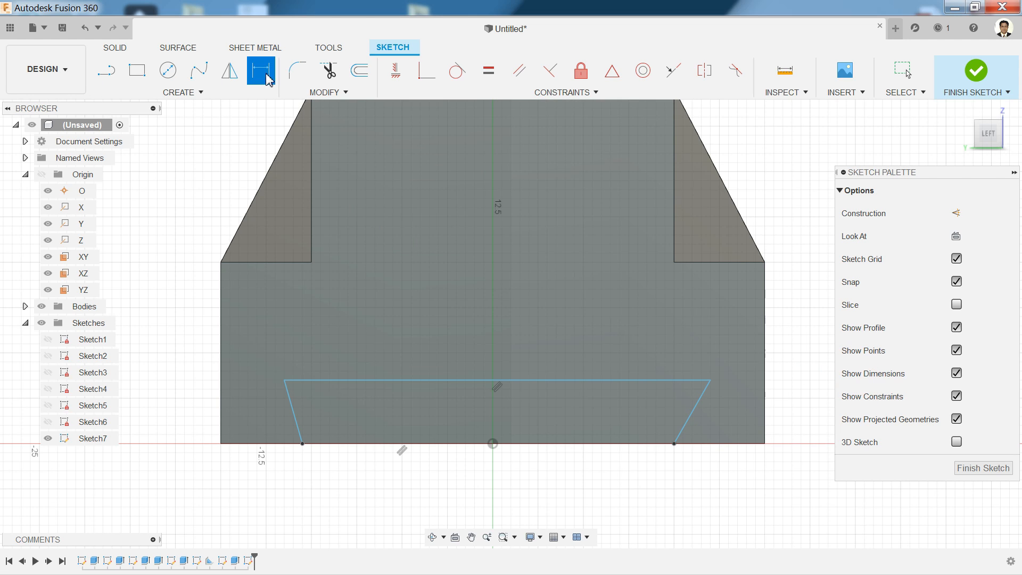
pyautogui.click(514, 381)
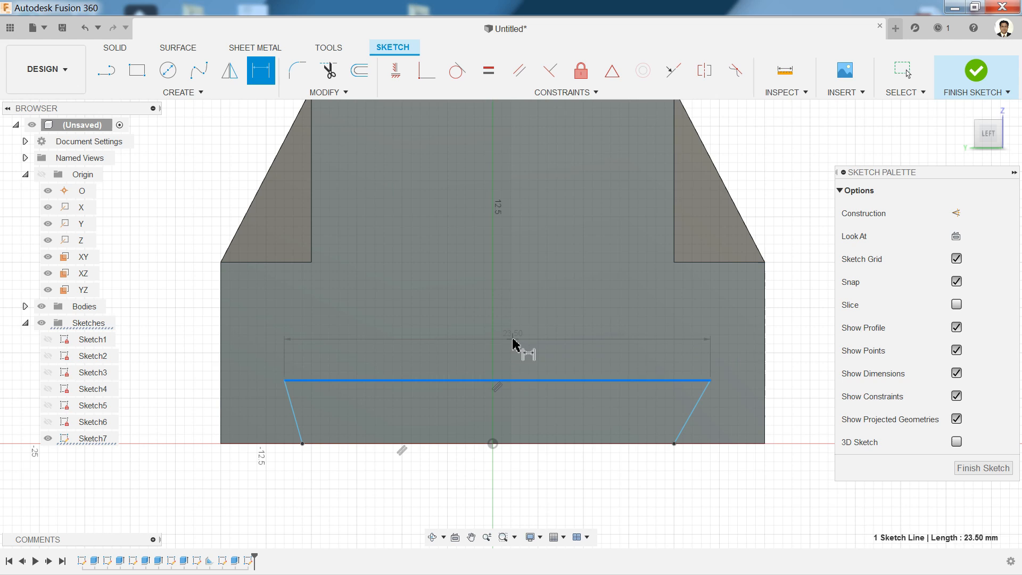
pyautogui.click(514, 340)
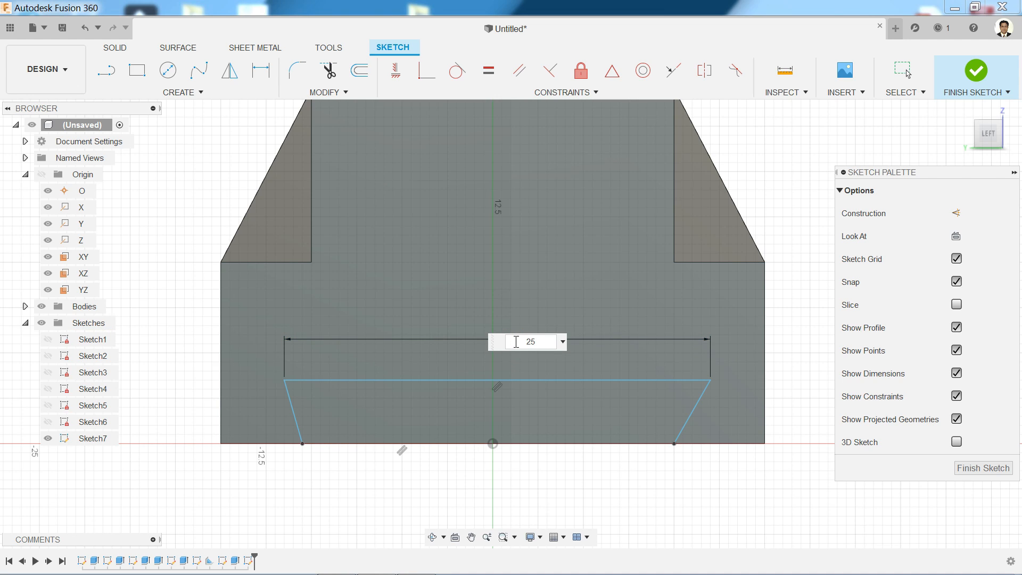
pyautogui.press('Return')
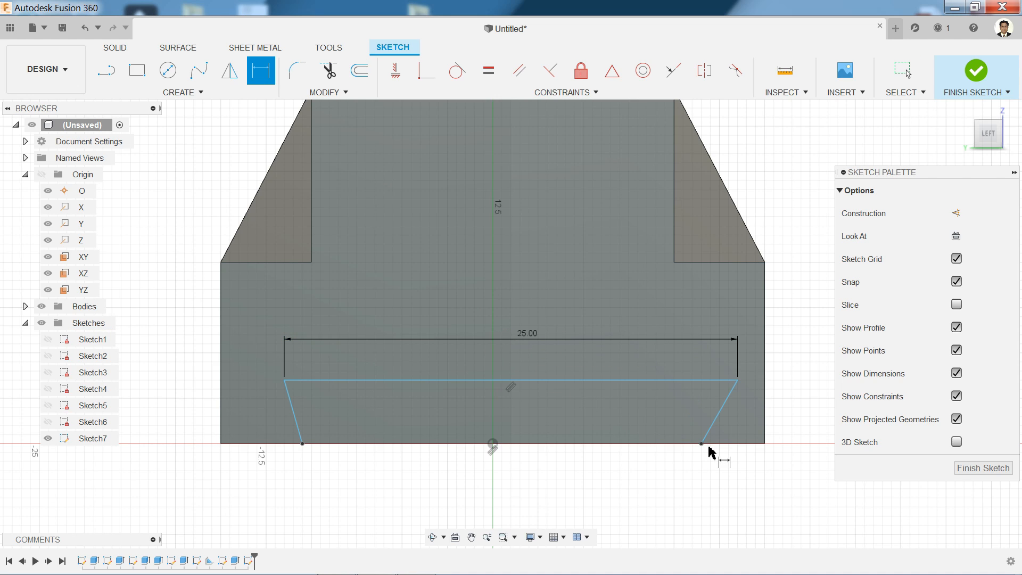
# Dimension each lower endpoint of the dovetail profile 5 mm from the nearest bottom corner of the base
pyautogui.click(702, 445)
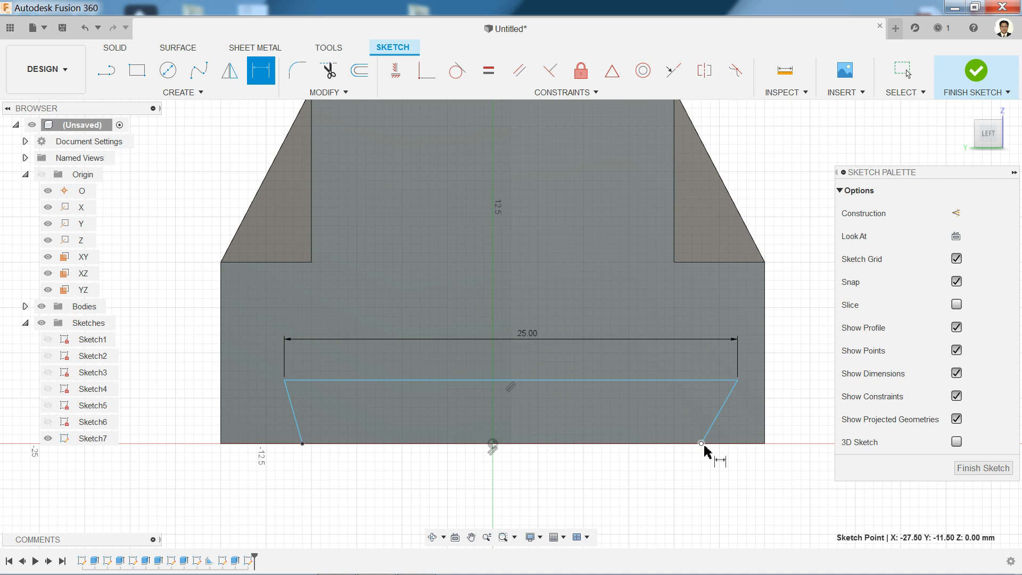
pyautogui.click(765, 444)
pyautogui.click(737, 467)
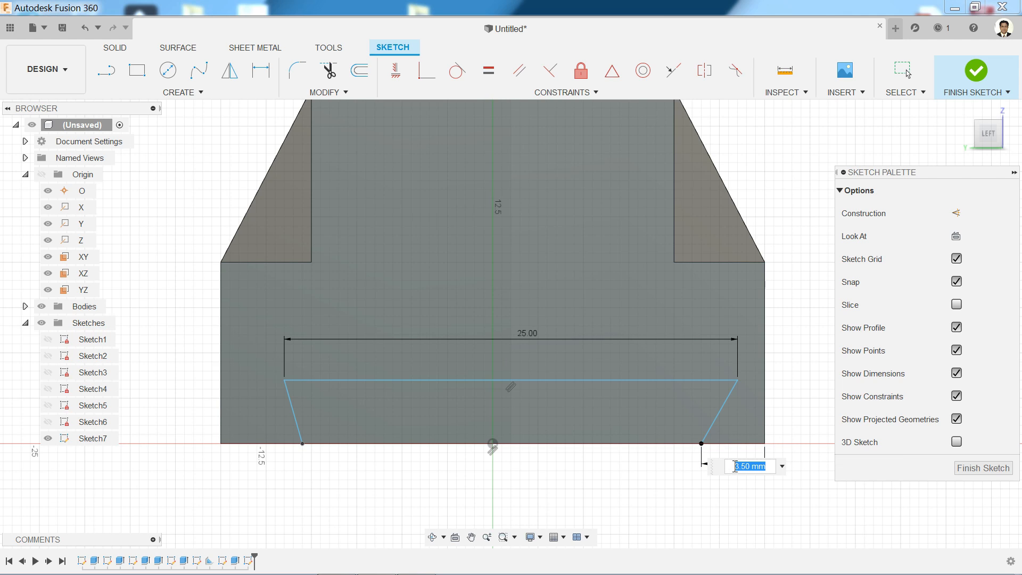
pyautogui.press('Return')
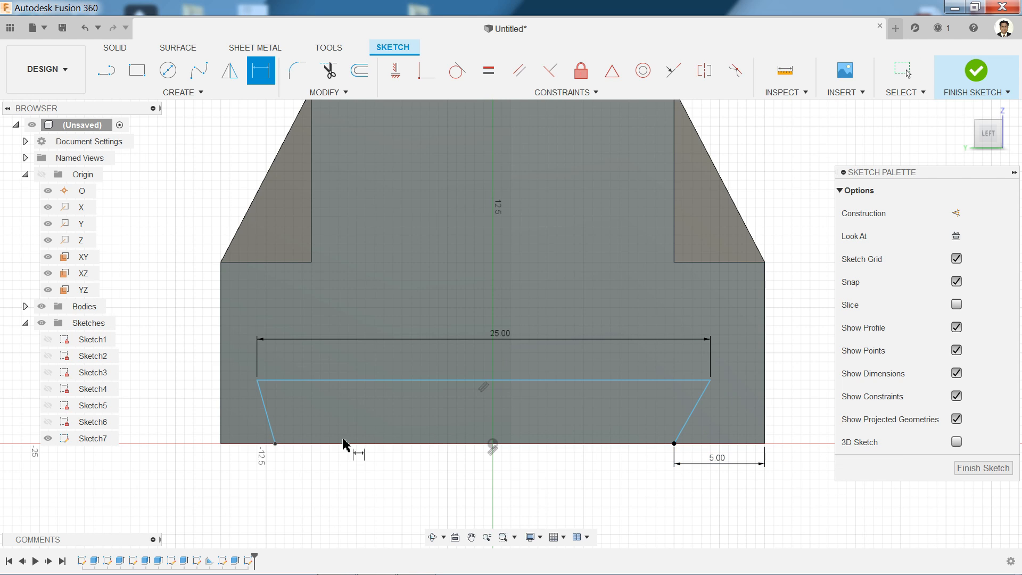
pyautogui.click(275, 443)
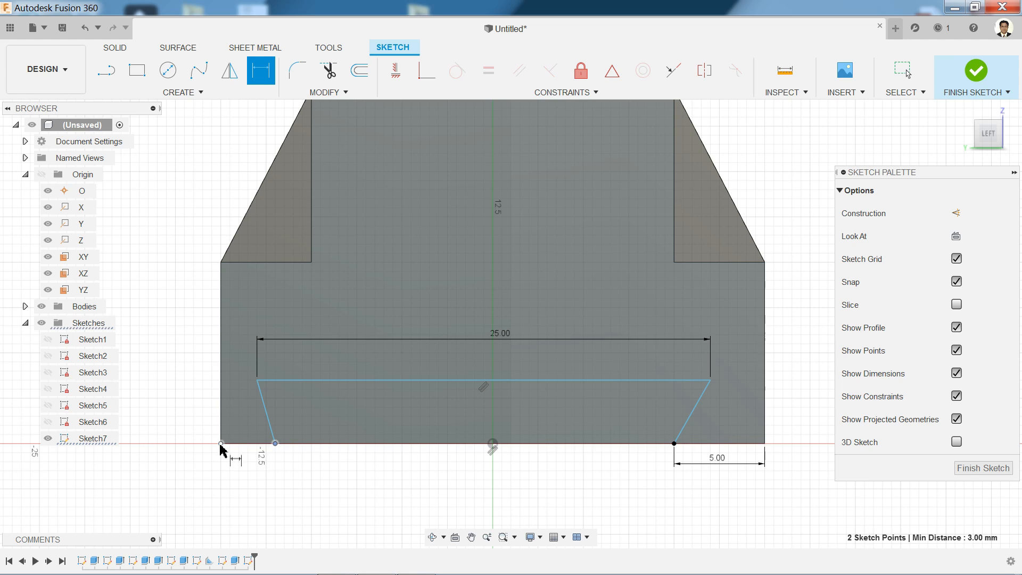
pyautogui.click(239, 471)
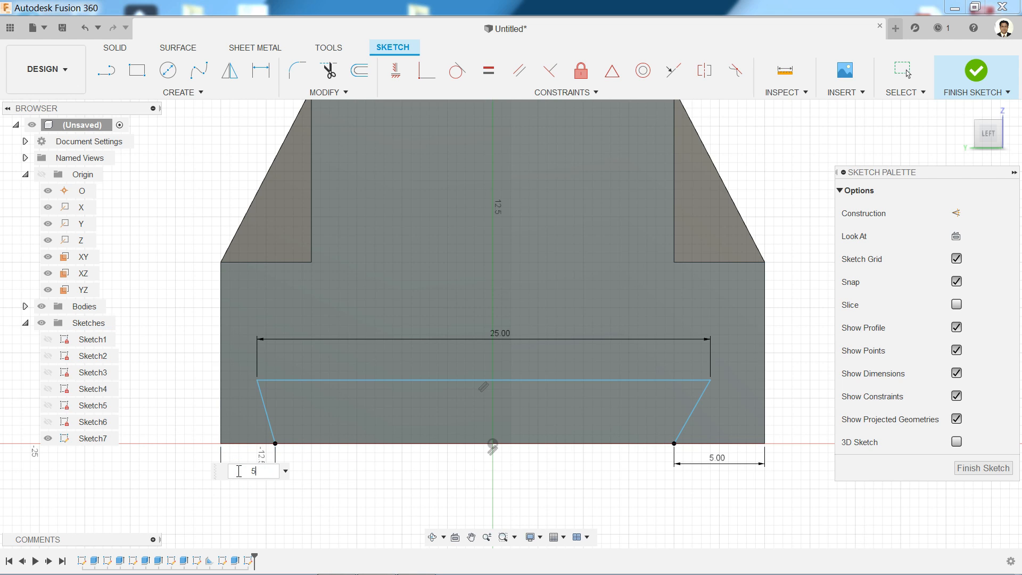
pyautogui.press('Return')
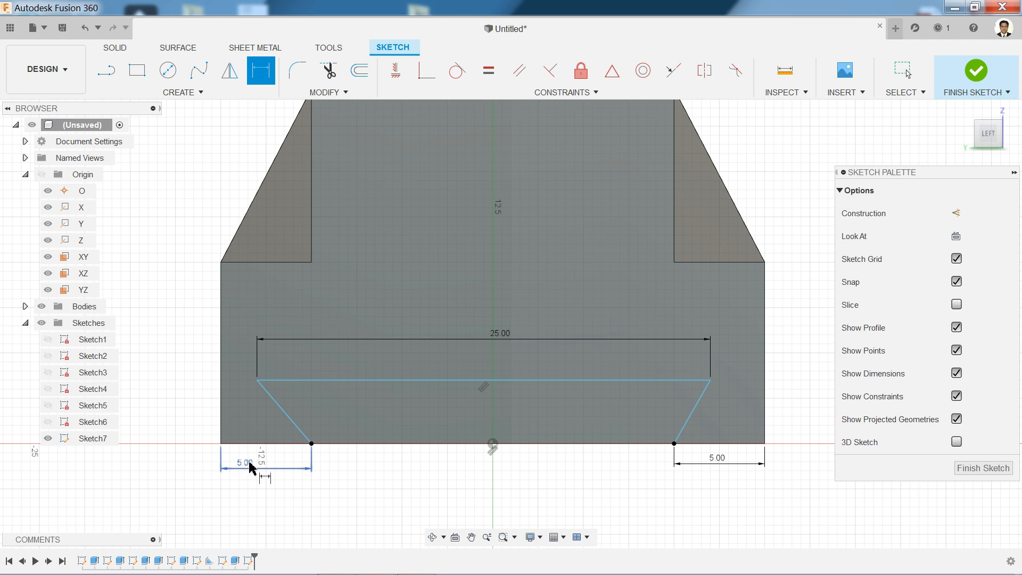
# Dimension the height of the dovetail's upper line above the base's bottom edge as 2.5 mm
pyautogui.click(661, 388)
pyautogui.click(737, 442)
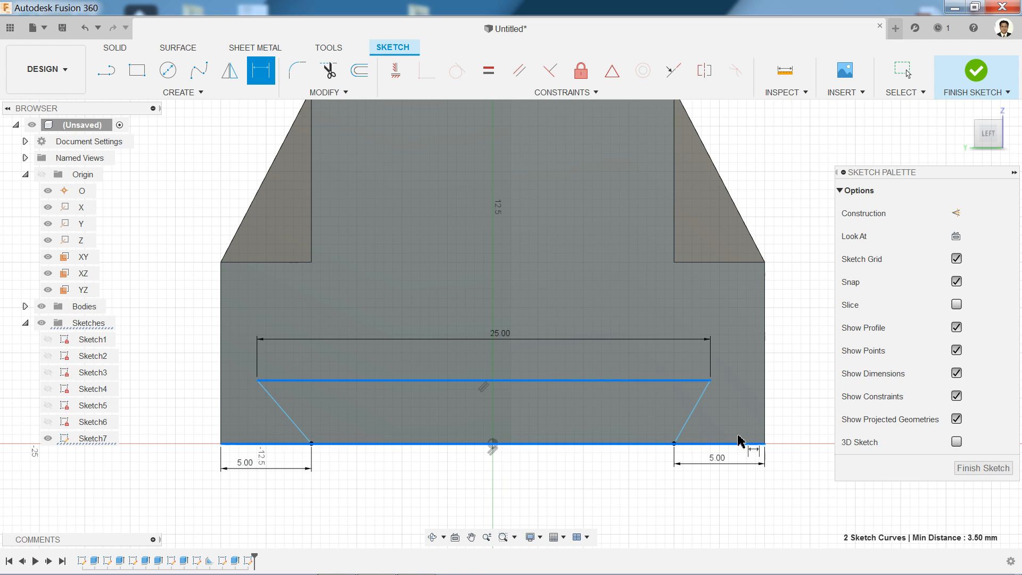
pyautogui.click(794, 422)
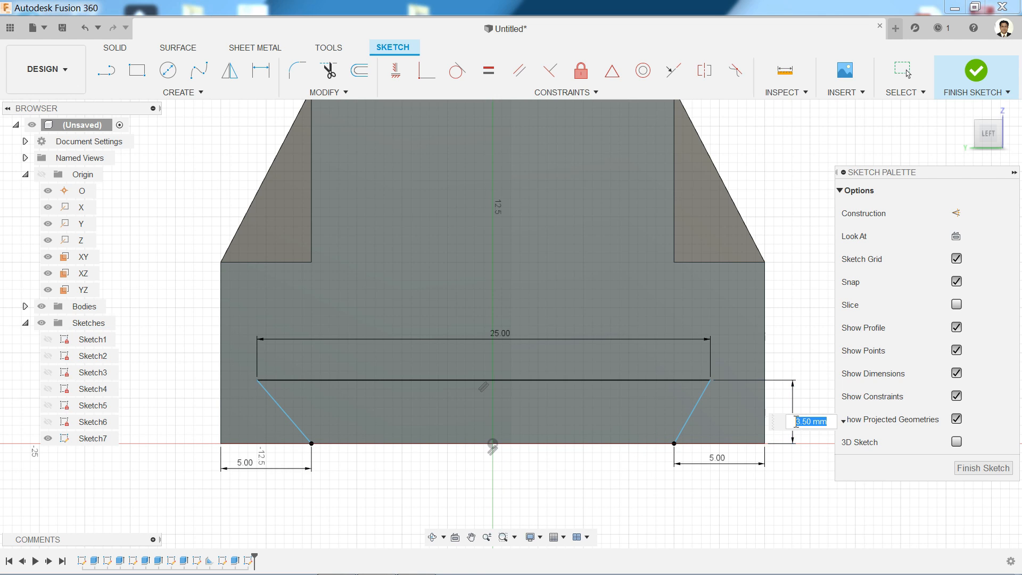
pyautogui.write('2.5')
pyautogui.press('Return')
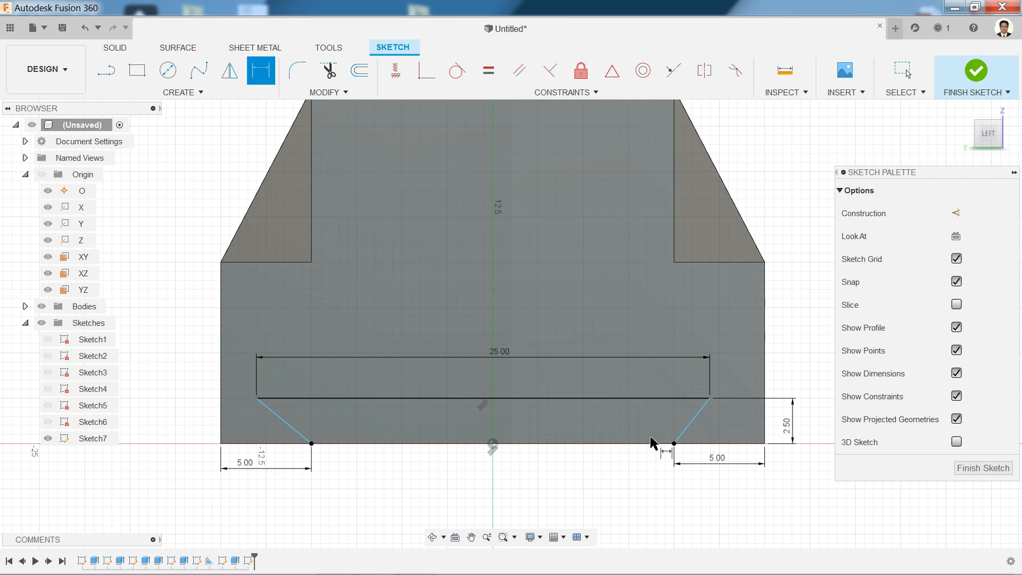
pyautogui.scroll(1, 716, 442)
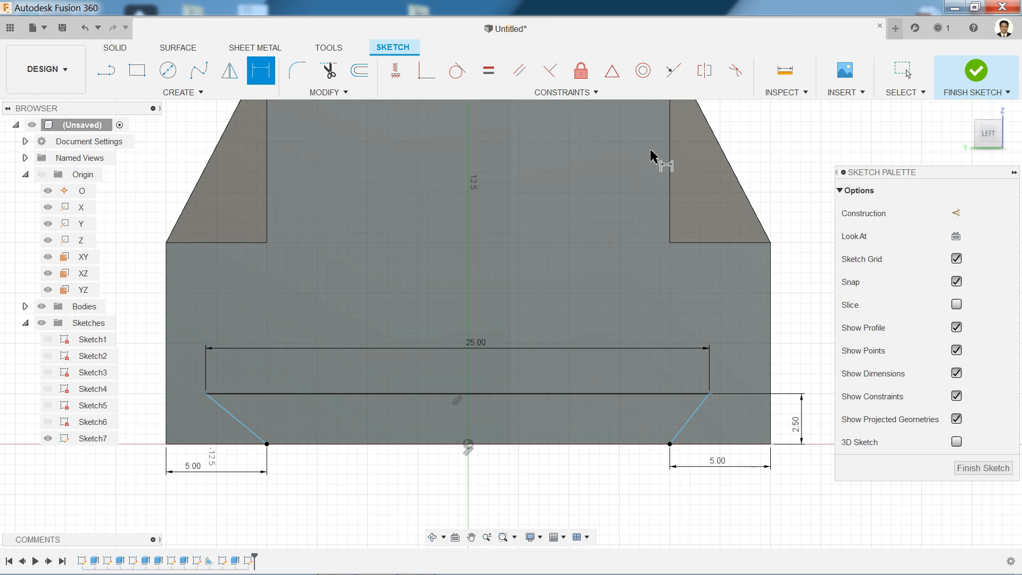
pyautogui.click(705, 70)
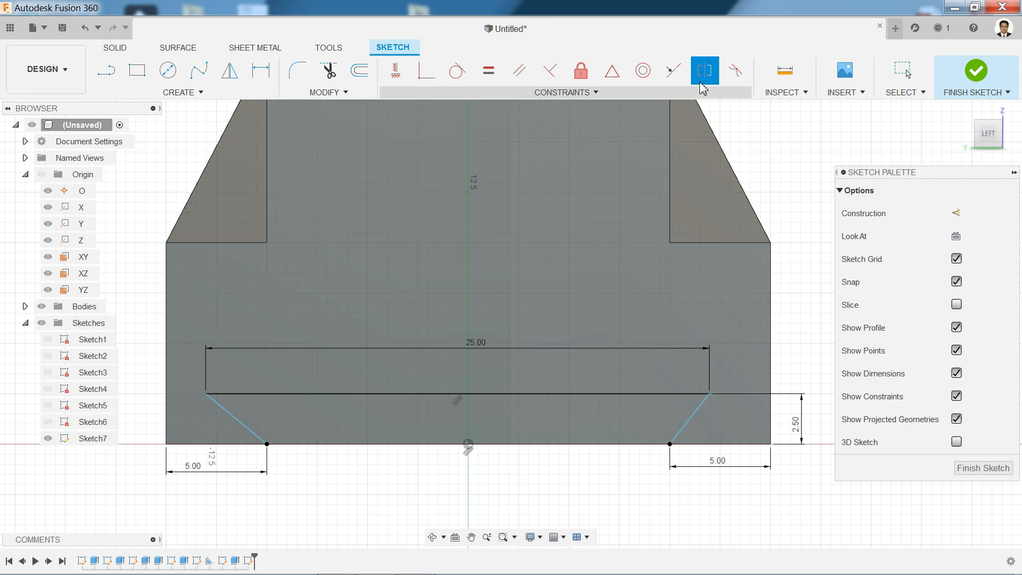
pyautogui.click(205, 394)
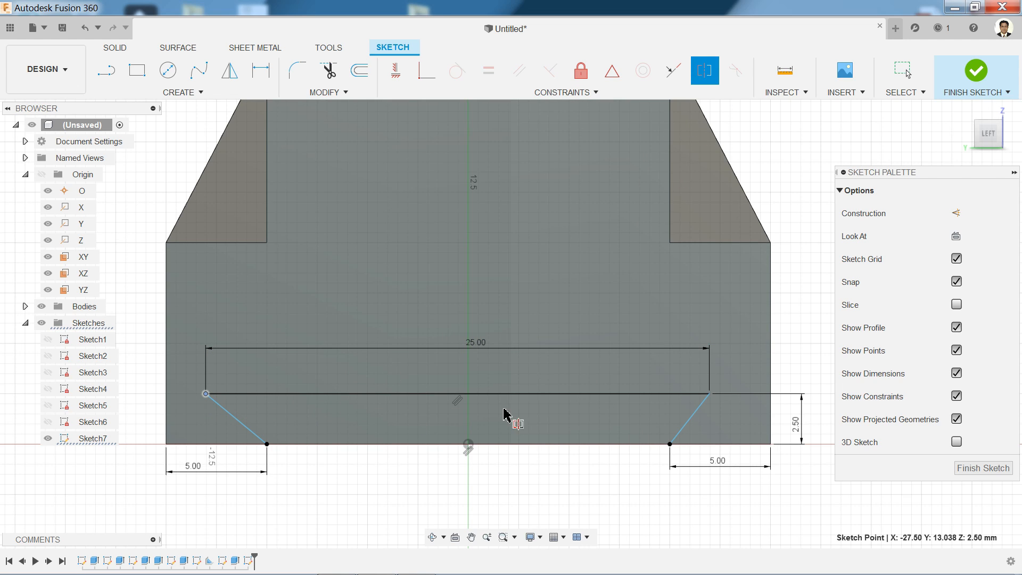
pyautogui.click(709, 393)
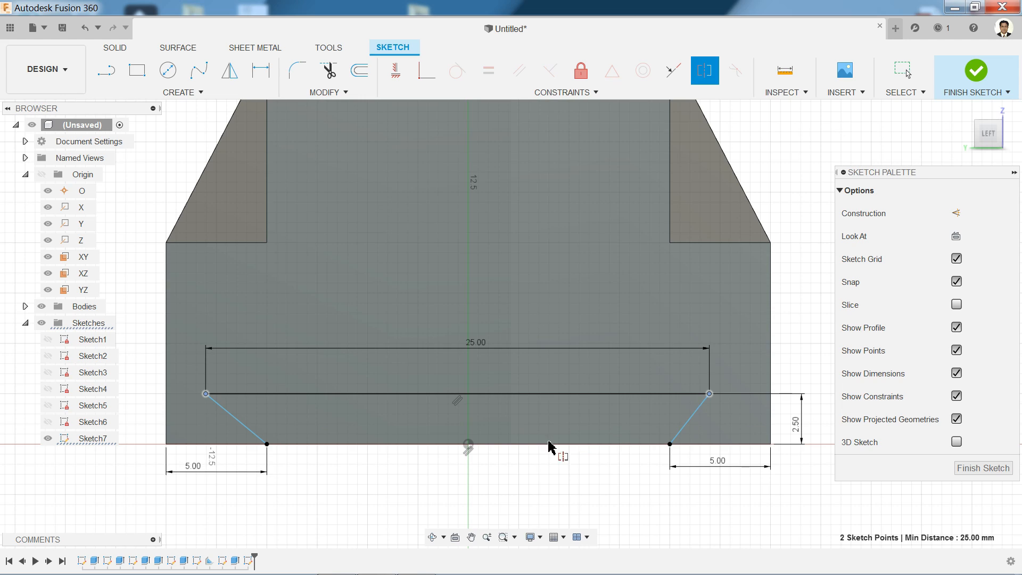
pyautogui.click(468, 445)
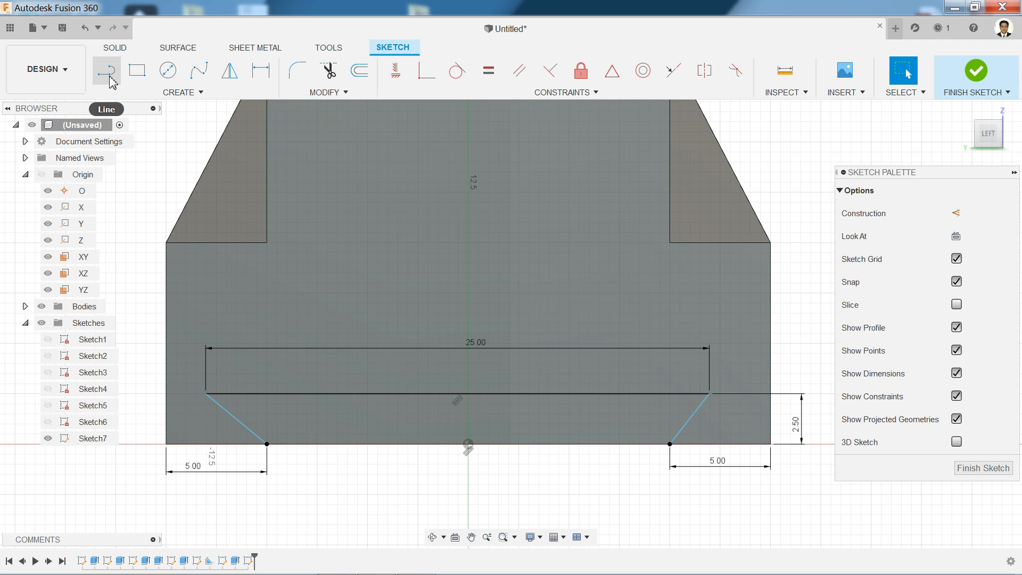
# Draw a construction line from the midpoint of the dovetail's upper line to the origin on the base's bottom edge
pyautogui.click(111, 79)
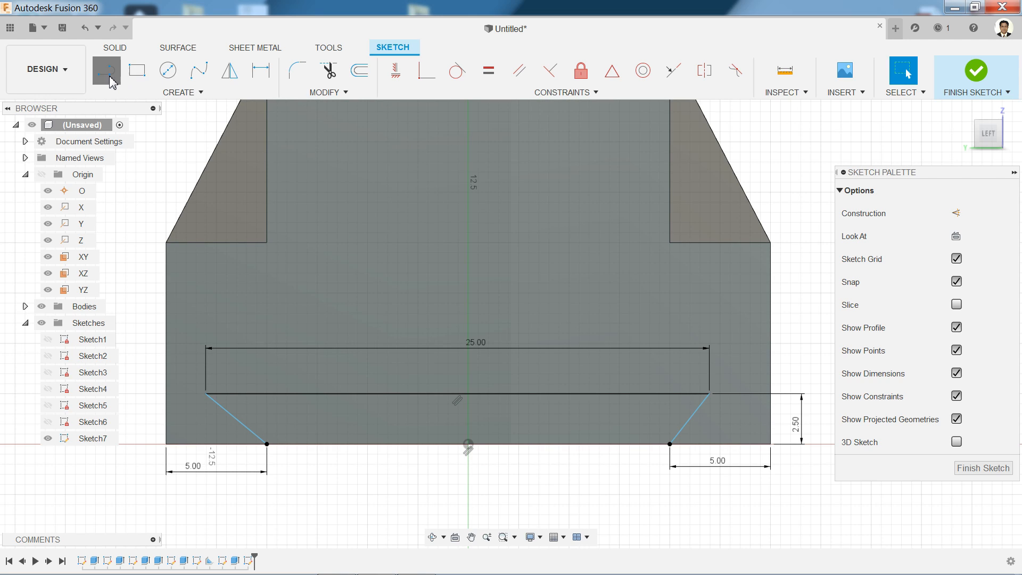
pyautogui.click(955, 214)
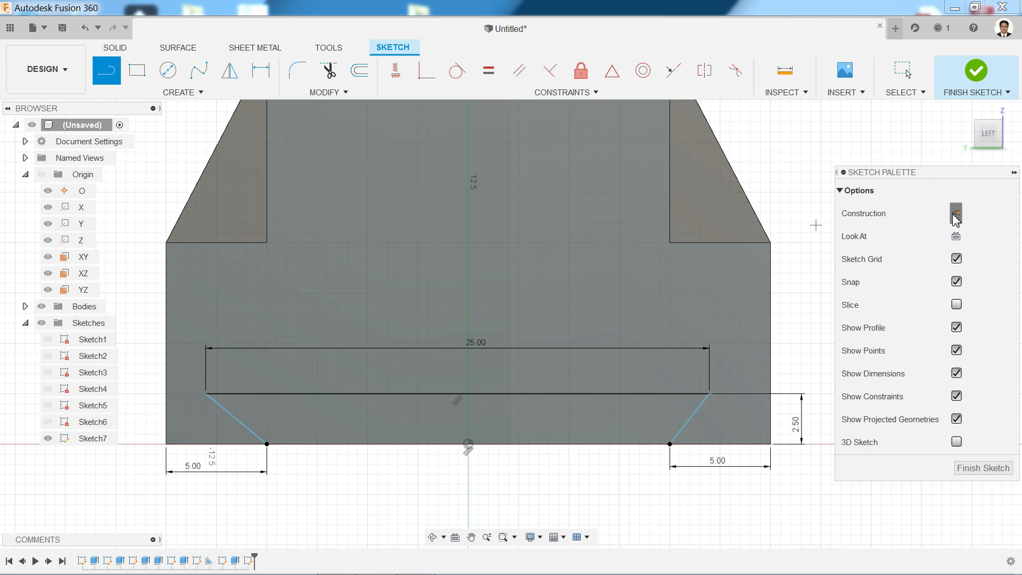
pyautogui.click(467, 444)
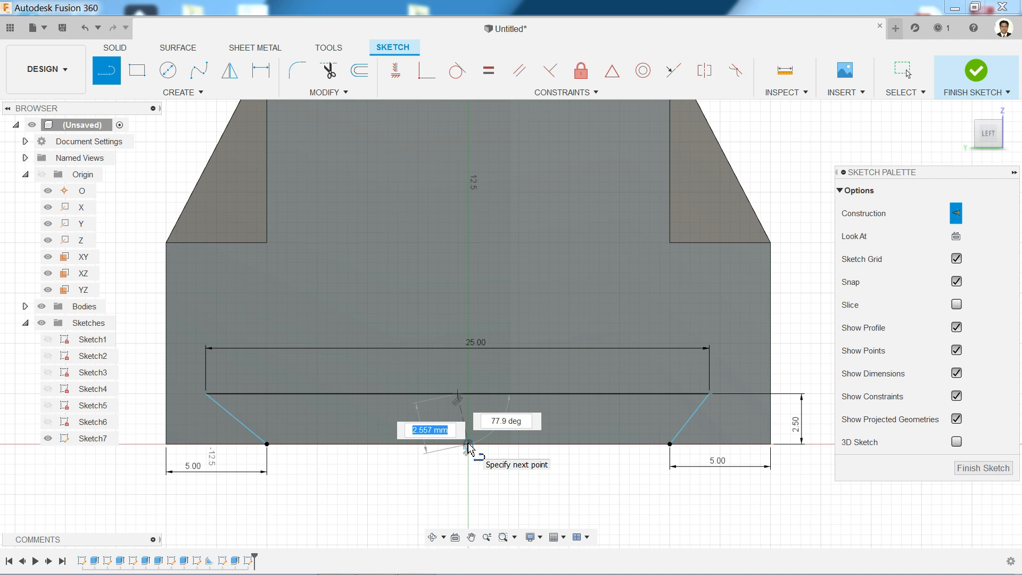
pyautogui.click(468, 445)
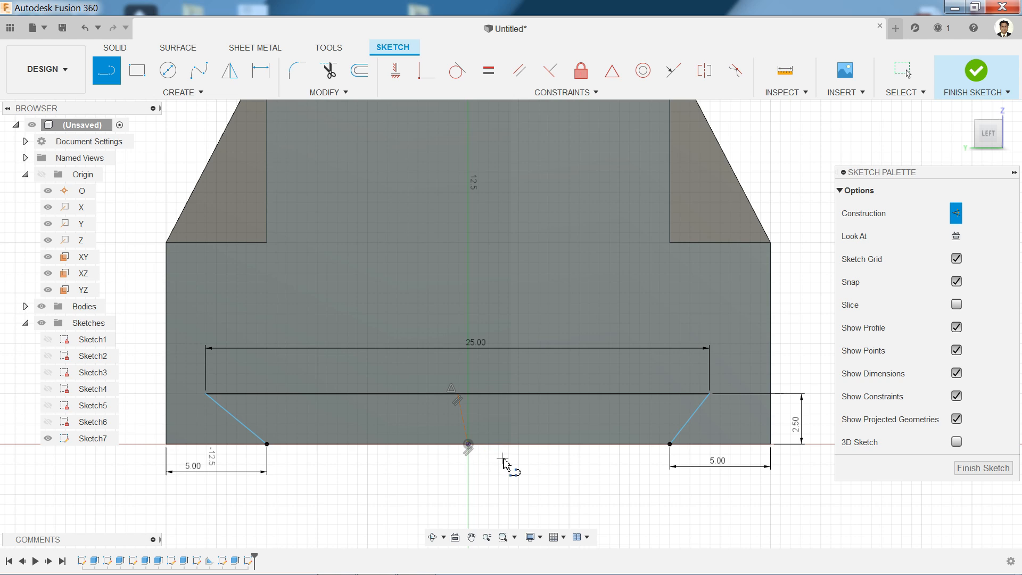
pyautogui.press('Escape')
# Constrain the construction line to vertical so the dovetail is centred, and finish the sketch
pyautogui.scroll(1, 480, 428)
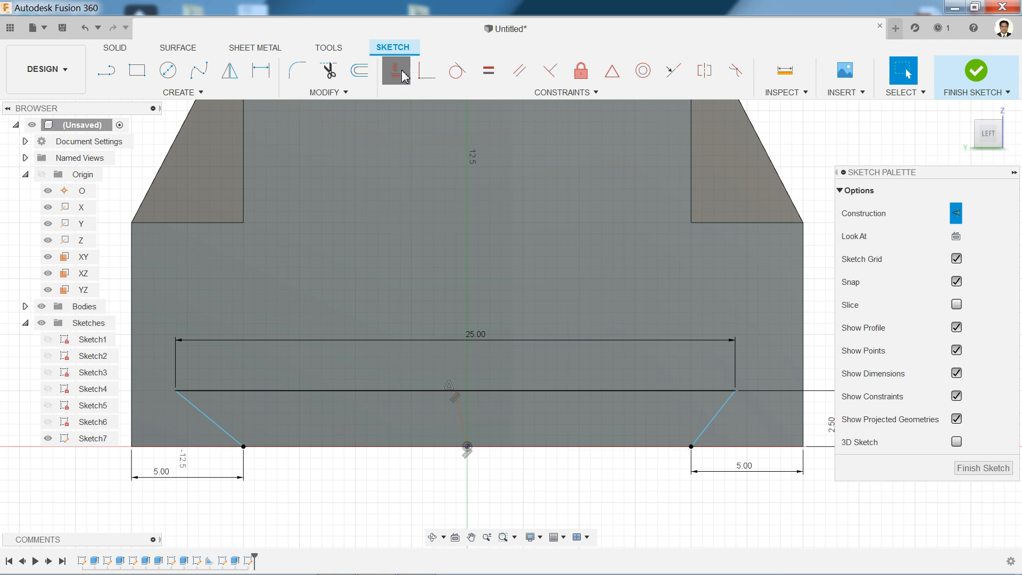
pyautogui.click(403, 75)
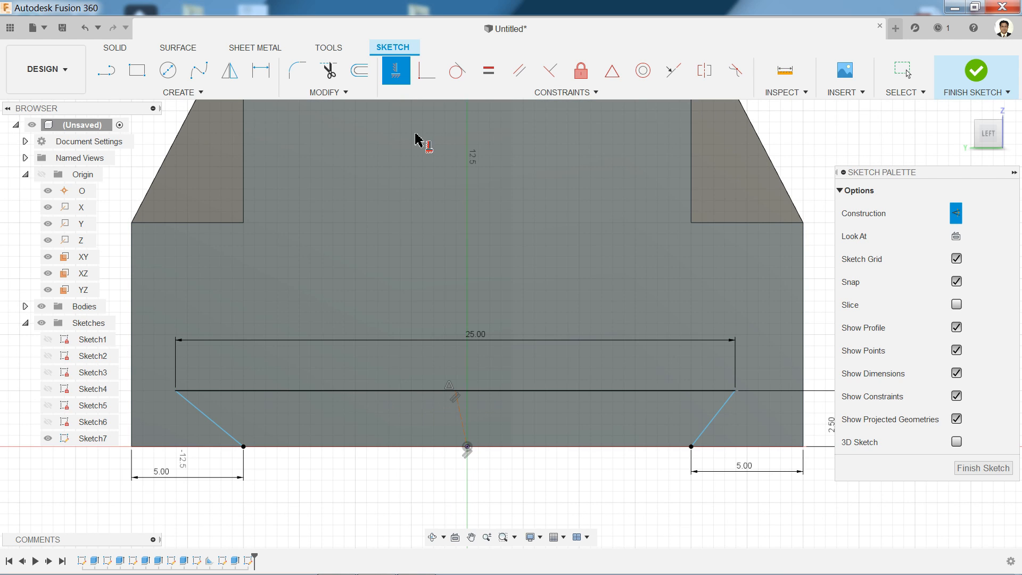
pyautogui.click(461, 422)
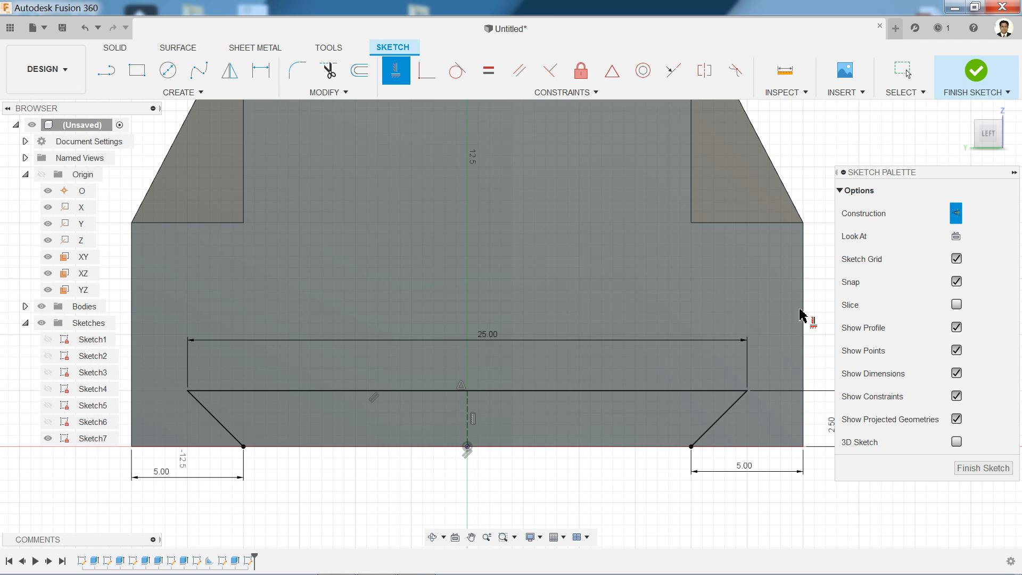
pyautogui.click(961, 72)
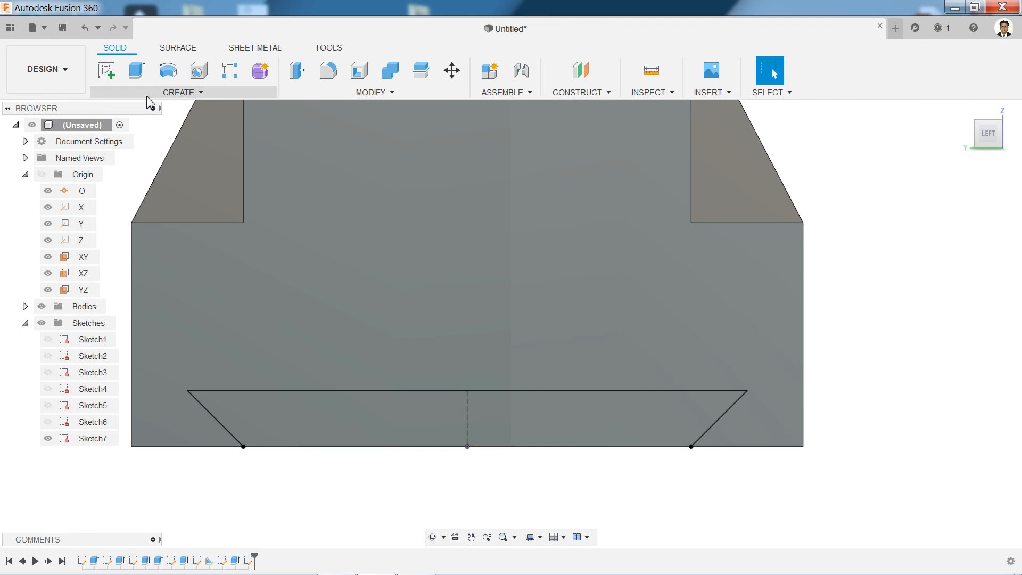
# Extrude the dovetail profile as a cut through the whole base, with extent All and the direction flipped into the part
pyautogui.click(138, 70)
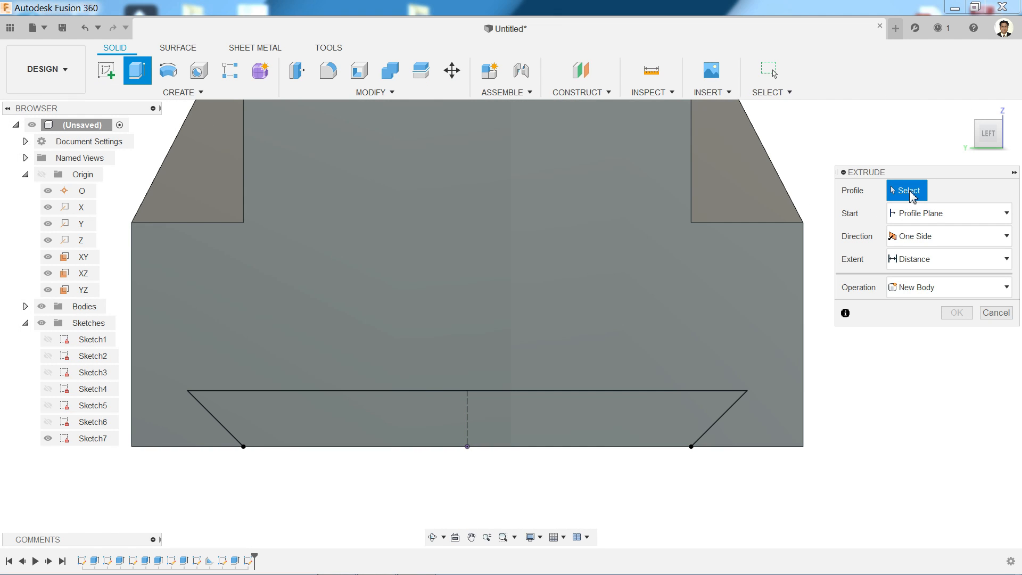
pyautogui.click(540, 434)
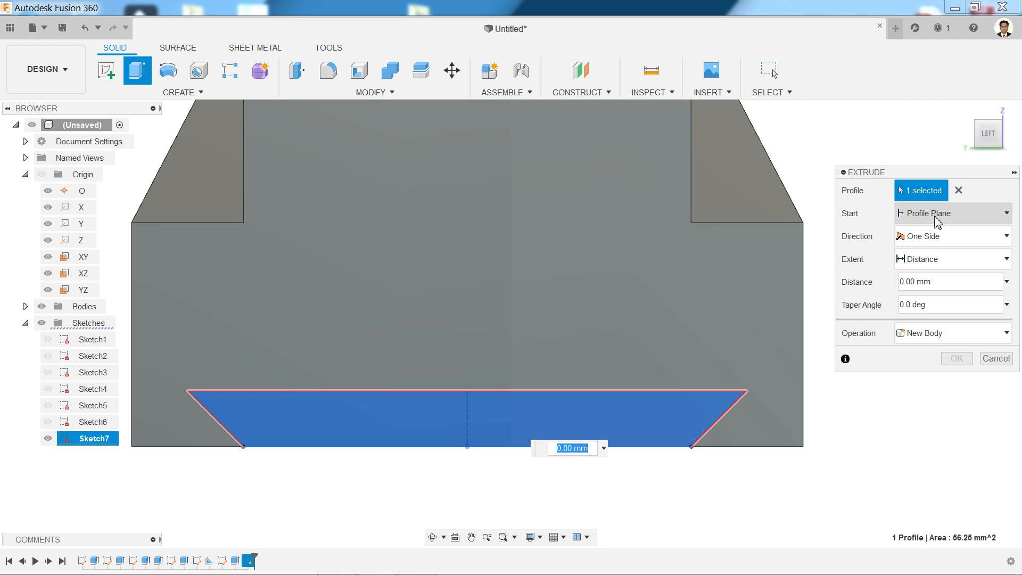
pyautogui.click(938, 260)
pyautogui.click(921, 312)
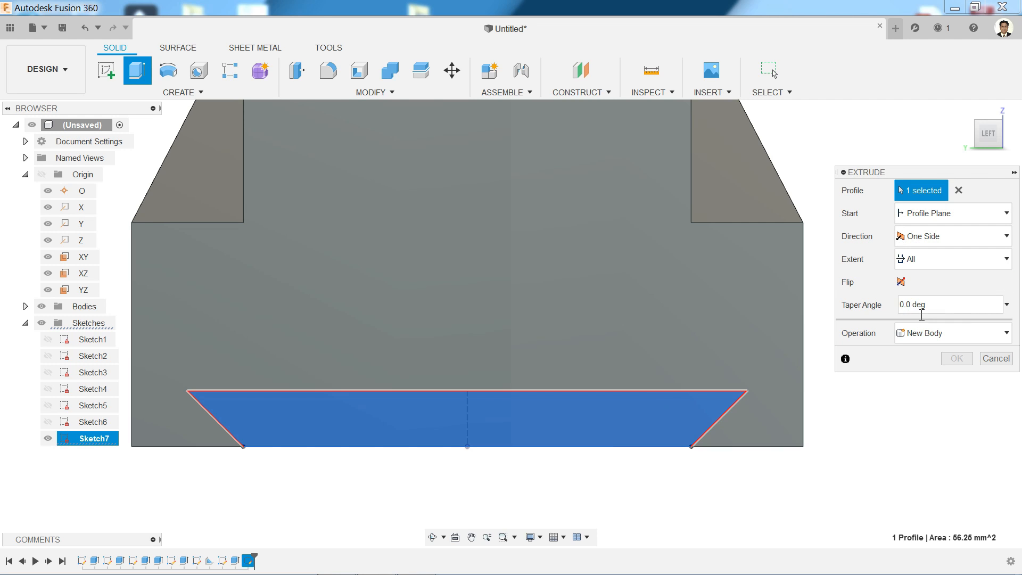
pyautogui.click(963, 111)
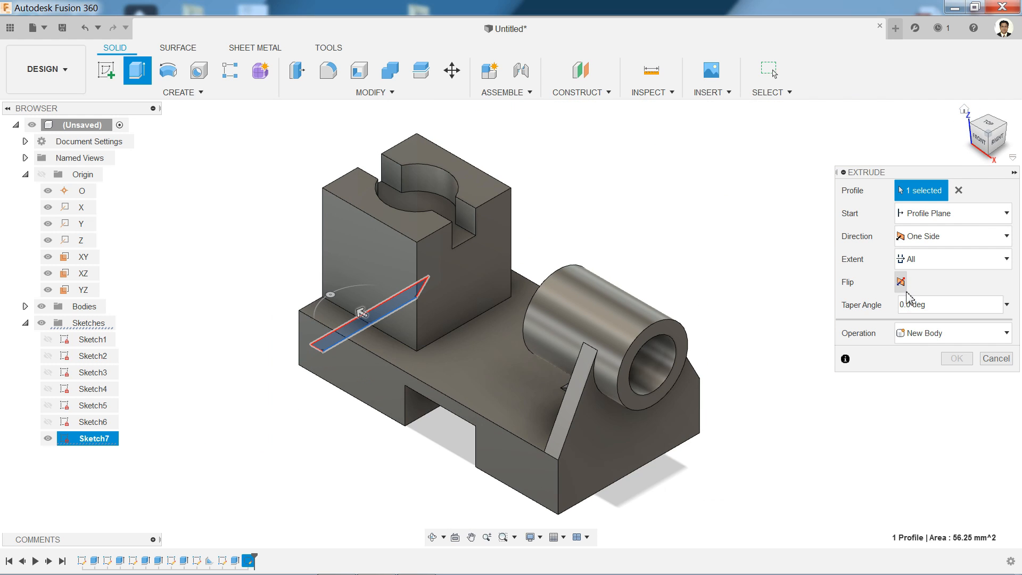
pyautogui.click(927, 243)
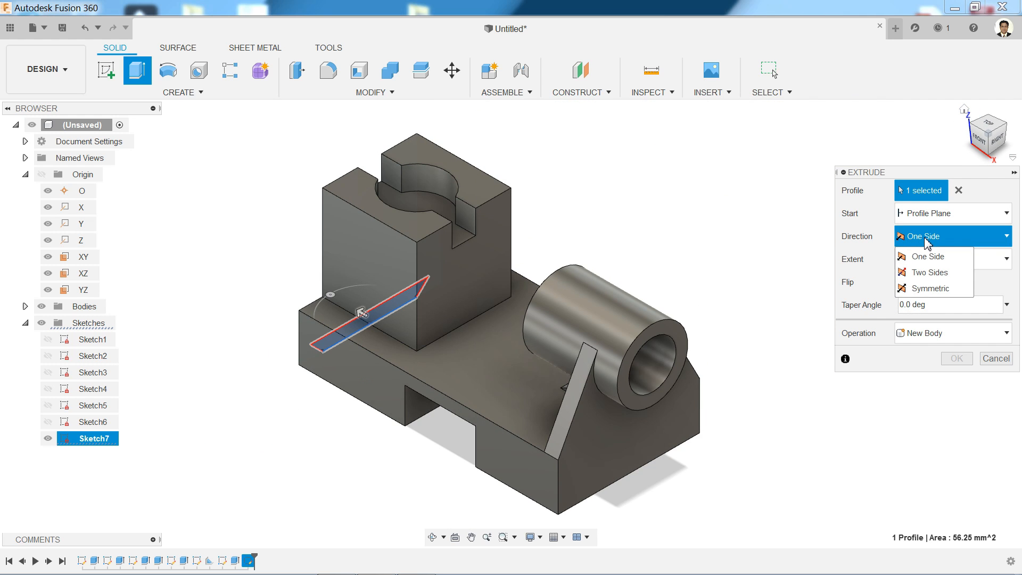
pyautogui.click(927, 243)
pyautogui.click(900, 282)
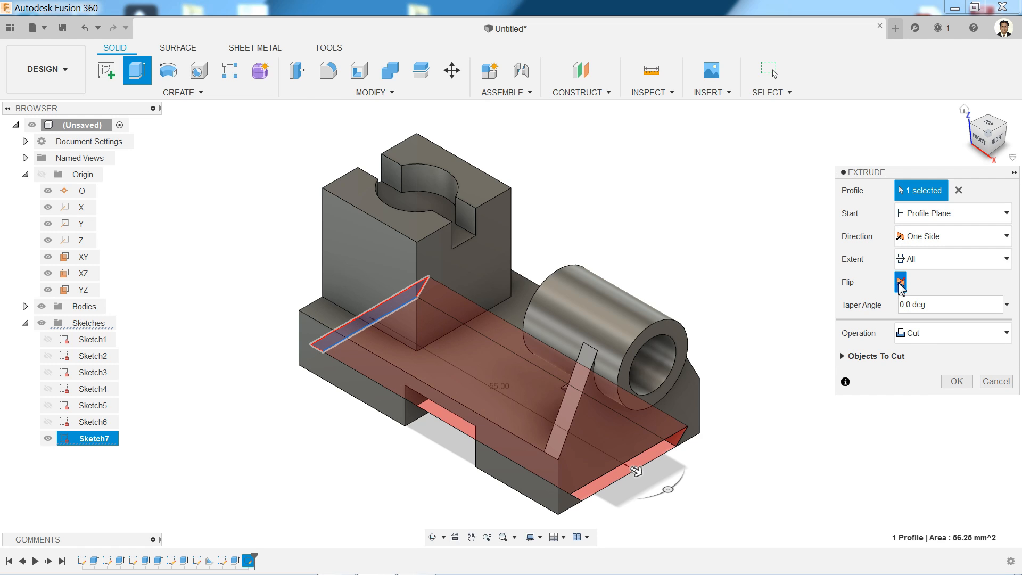
pyautogui.click(915, 337)
pyautogui.click(915, 337)
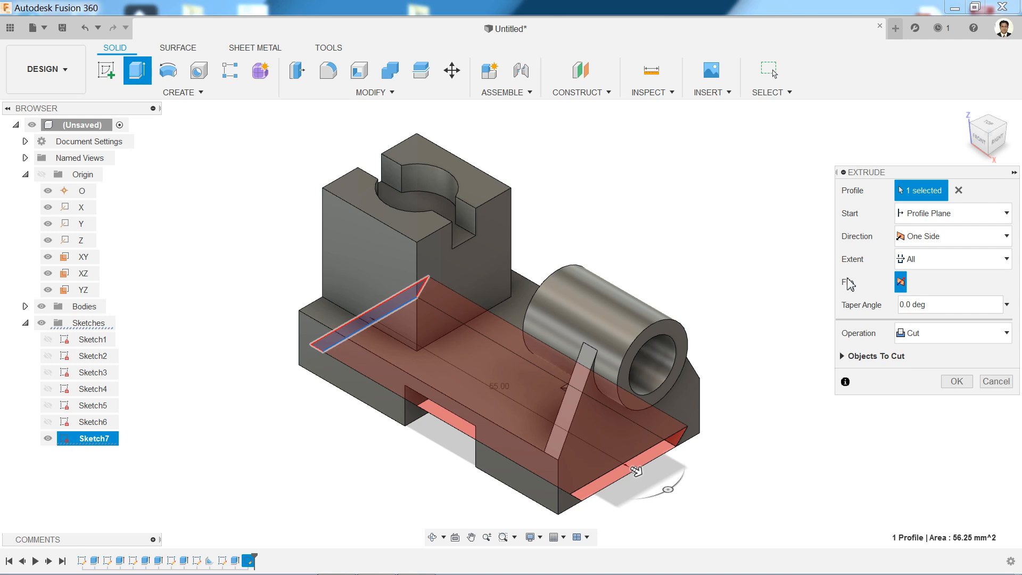
pyautogui.click(930, 262)
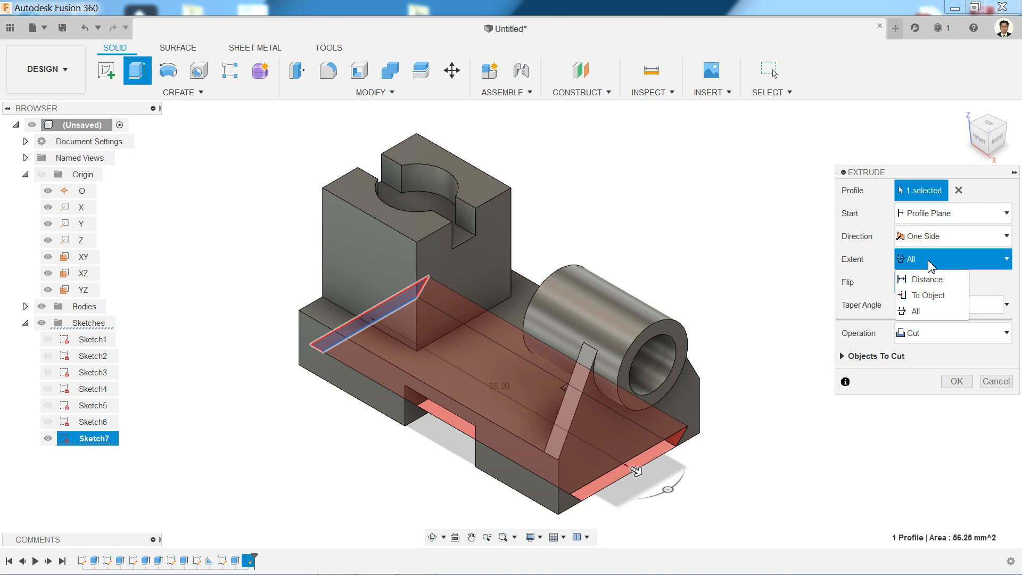
pyautogui.click(930, 263)
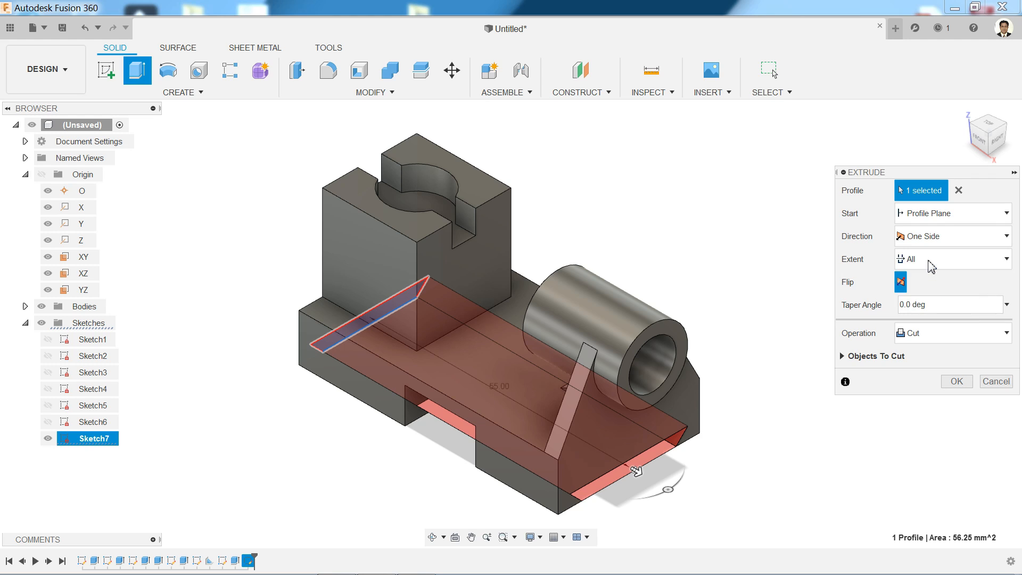
pyautogui.click(956, 381)
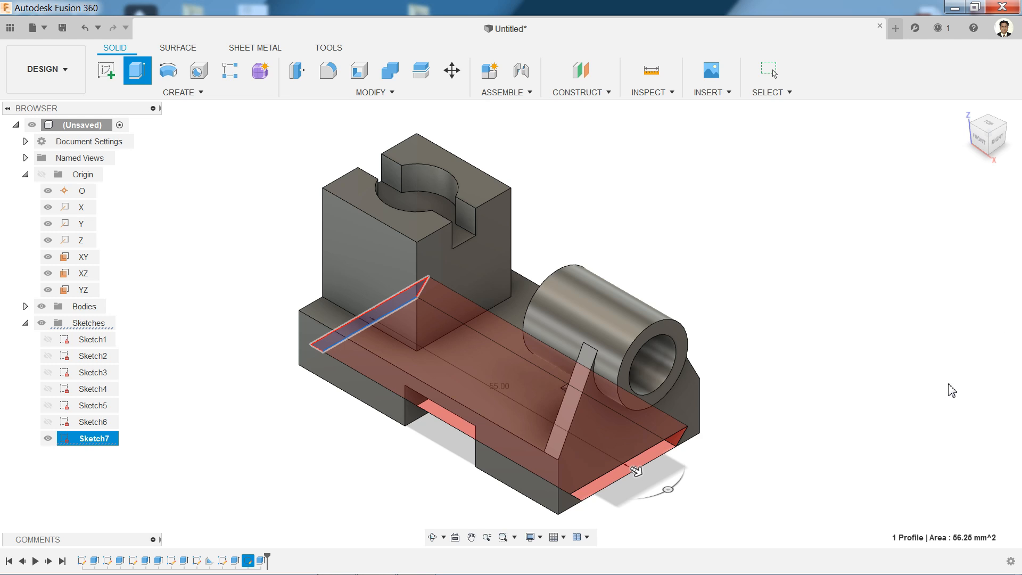
# Apply the Copper - Polished metal appearance to the whole body
pyautogui.scroll(-1, 767, 351)
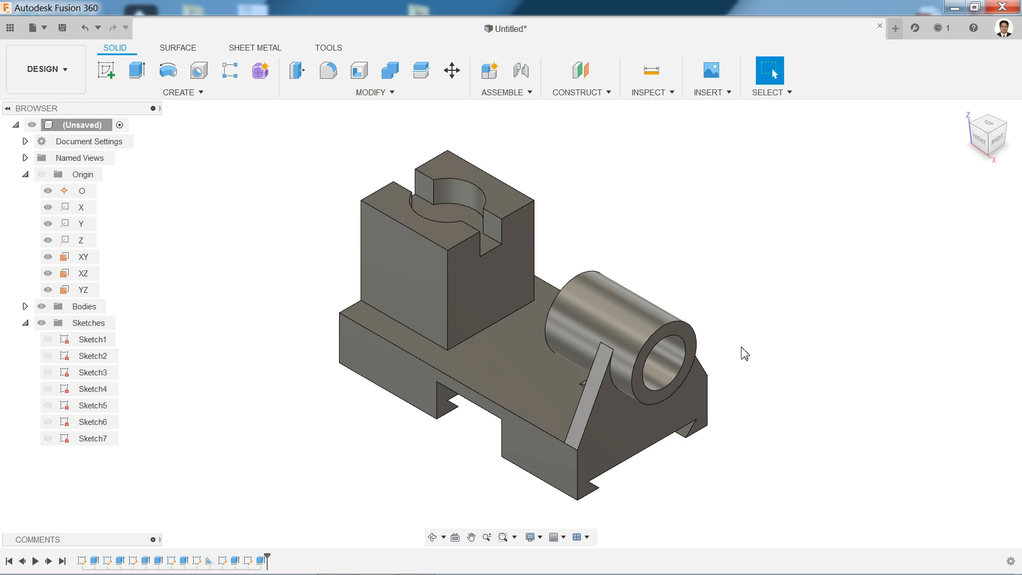
pyautogui.keyDown('shift'); pyautogui.moveTo(735, 337); pyautogui.dragTo(732, 309, button='middle'); pyautogui.keyUp('shift')
pyautogui.click(413, 282)
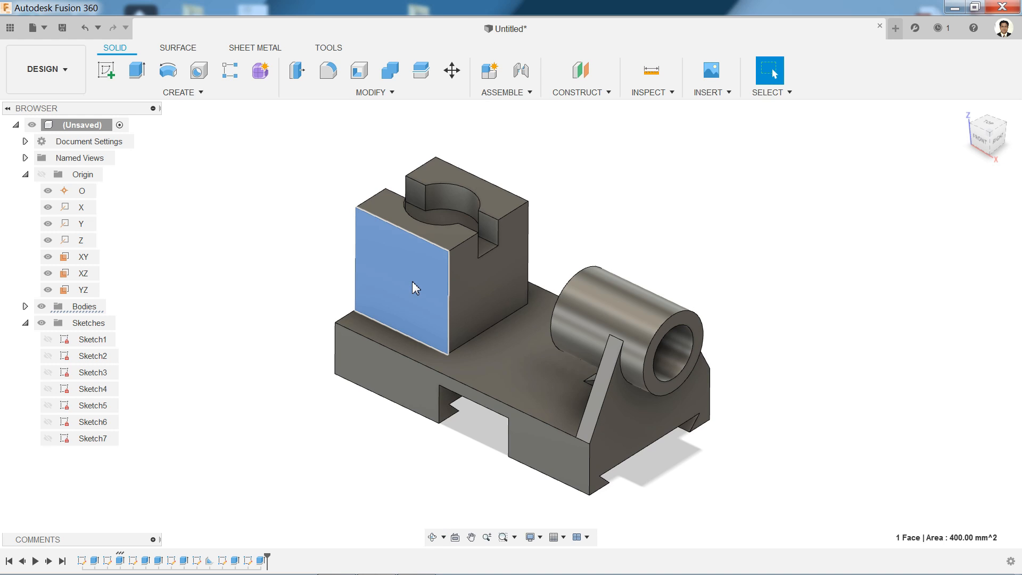
pyautogui.rightClick(413, 282)
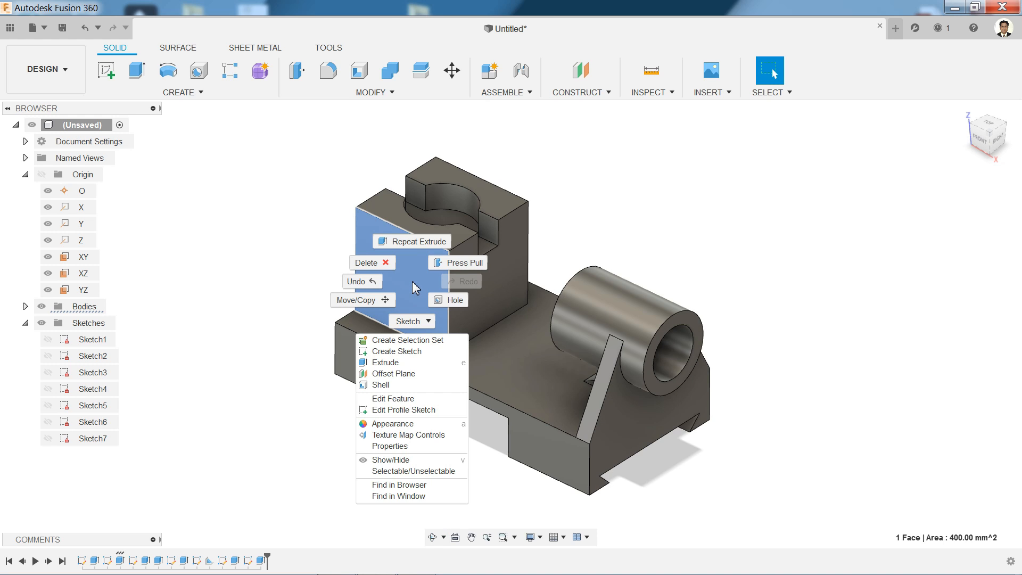
pyautogui.click(383, 426)
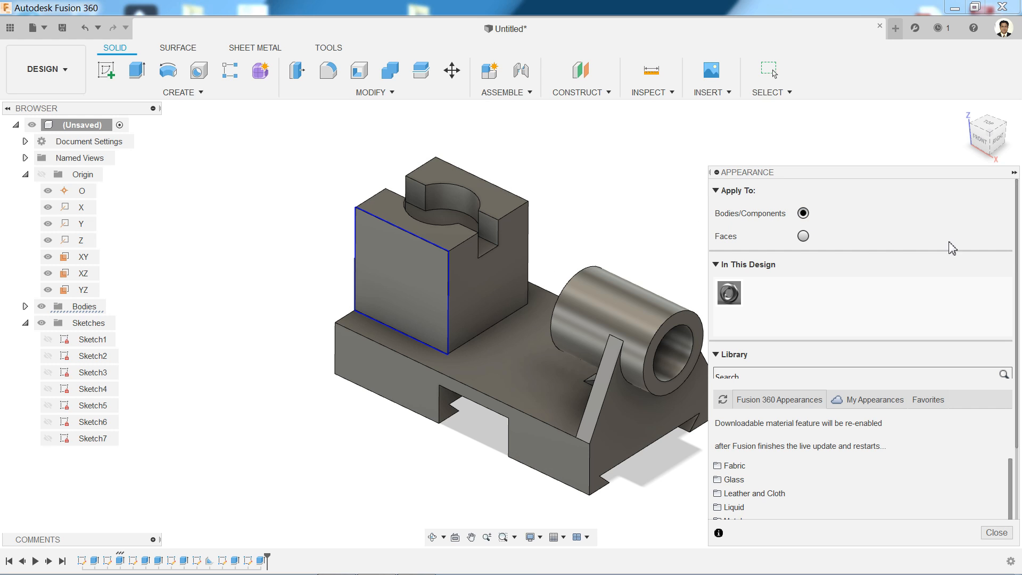
pyautogui.moveTo(1014, 266); pyautogui.dragTo(1015, 337)
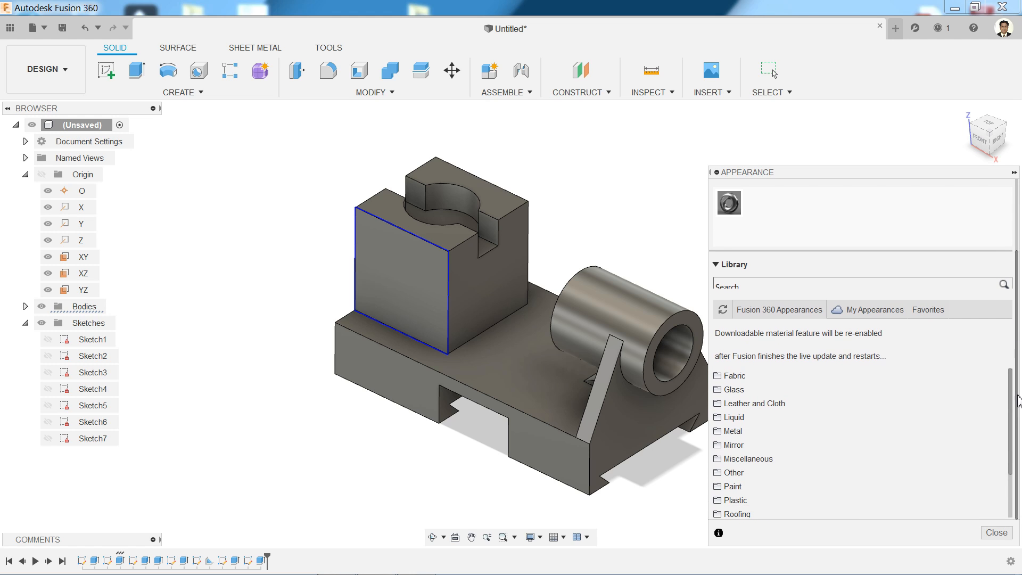
pyautogui.click(722, 432)
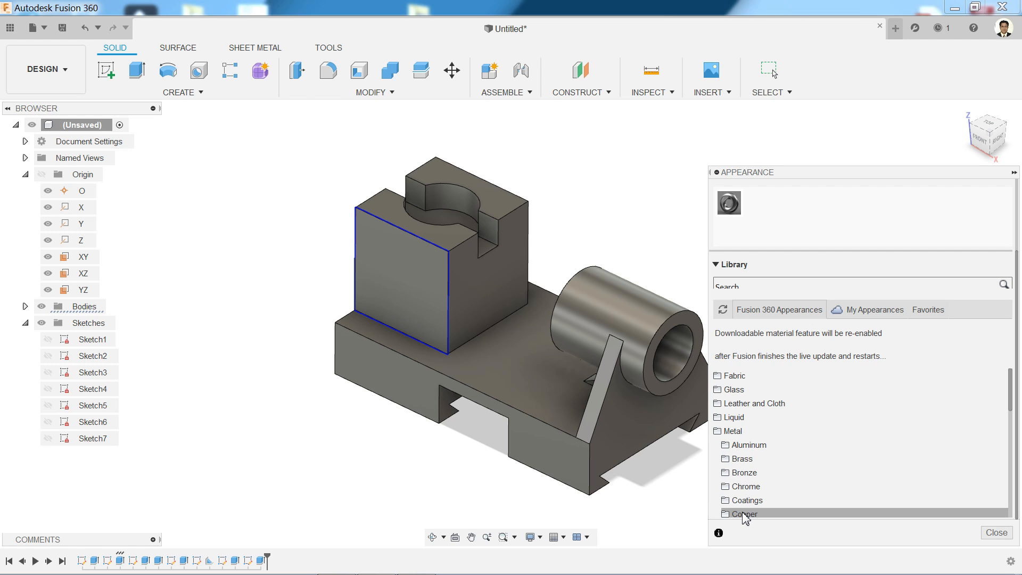
pyautogui.scroll(-3, 1005, 410)
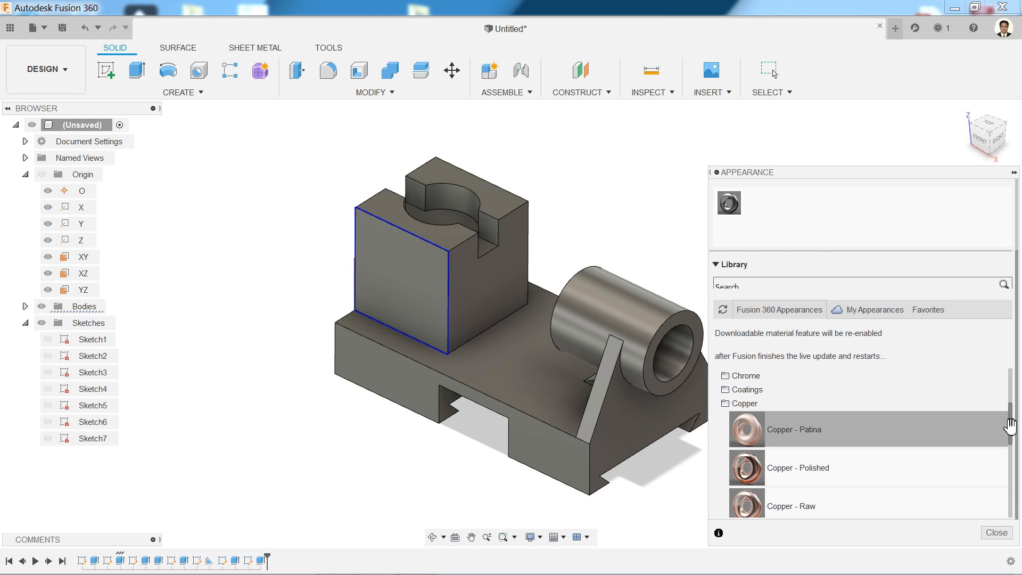
pyautogui.scroll(-3, 1004, 425)
pyautogui.scroll(3, 1007, 446)
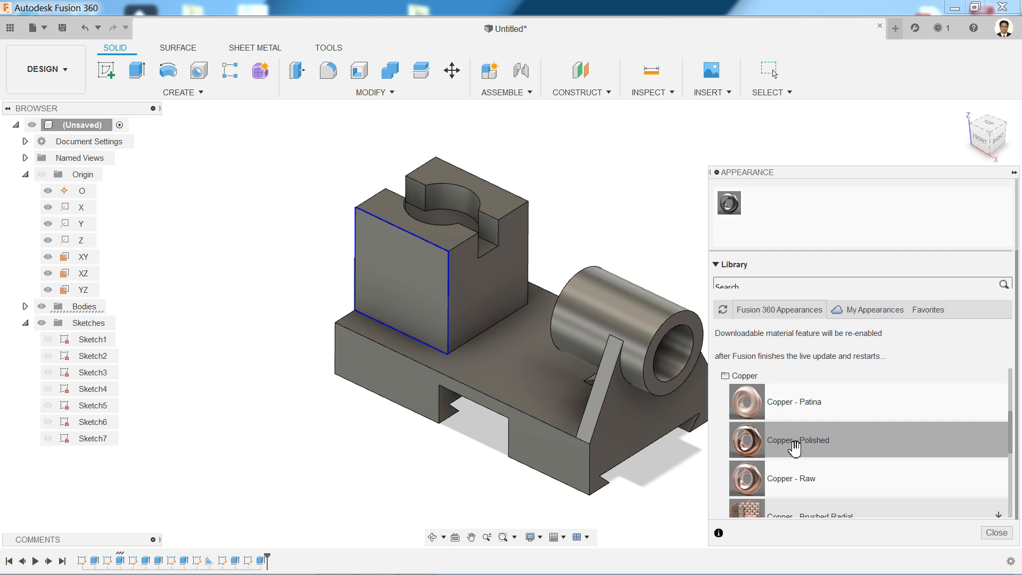
pyautogui.moveTo(750, 442); pyautogui.dragTo(621, 337)
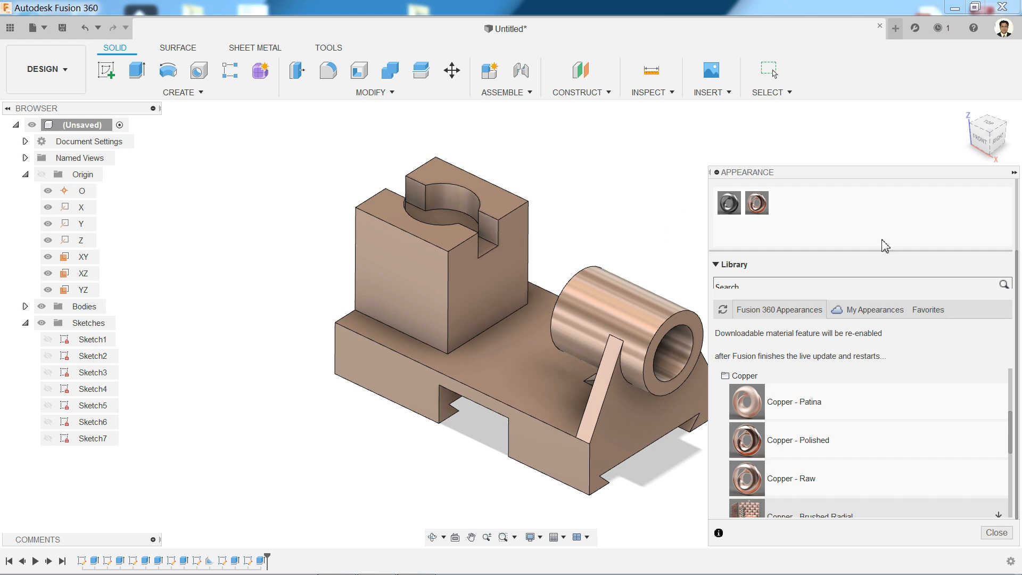
pyautogui.click(996, 533)
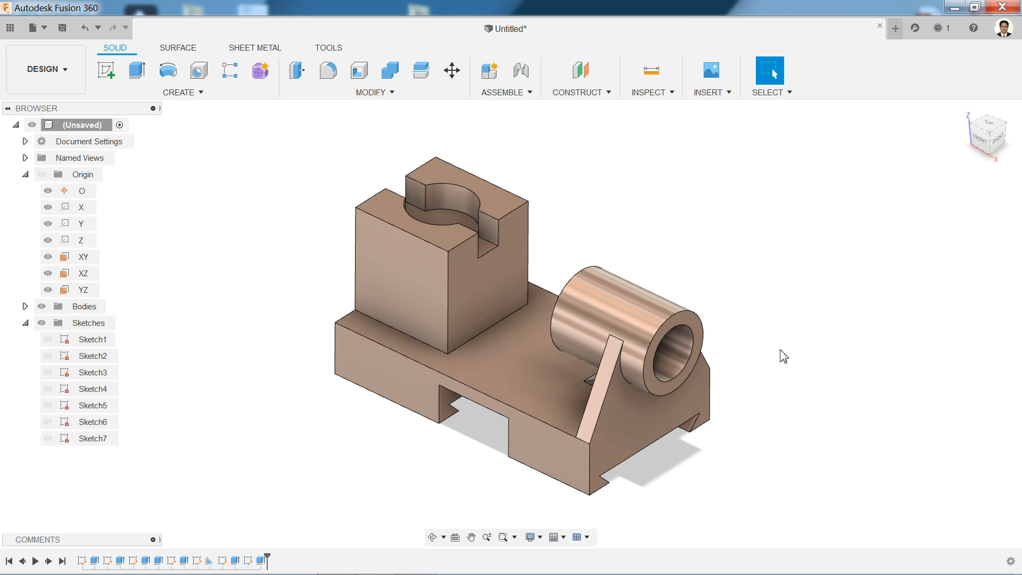
pyautogui.scroll(1, 624, 265)
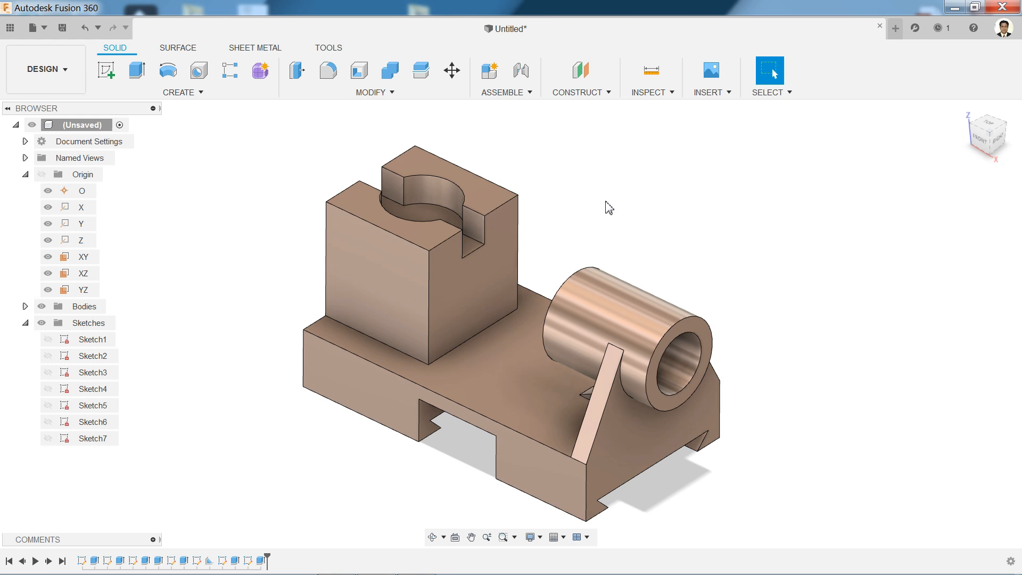
pyautogui.keyDown('shift'); pyautogui.moveTo(529, 250); pyautogui.dragTo(363, 215, button='middle'); pyautogui.keyUp('shift')
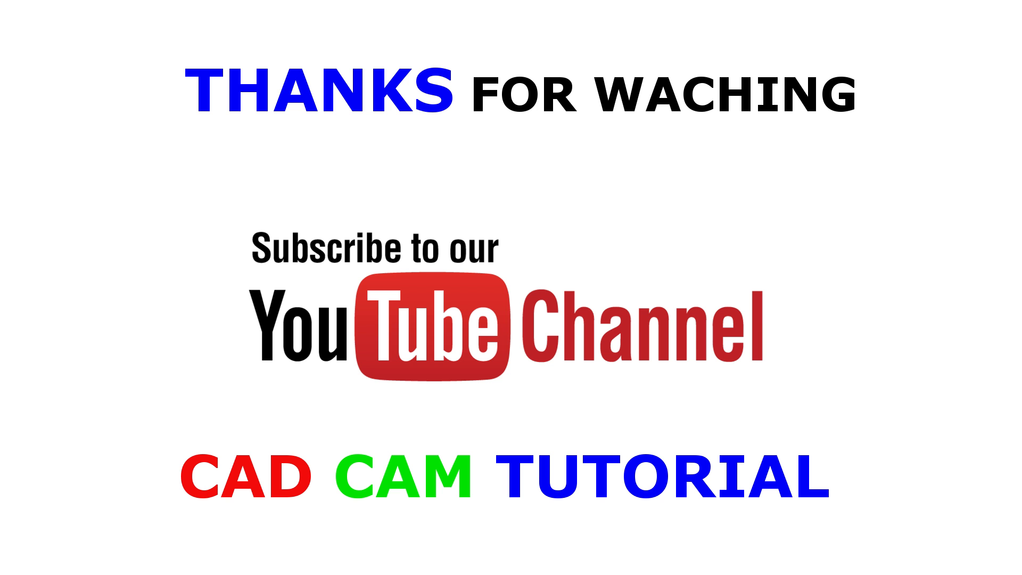